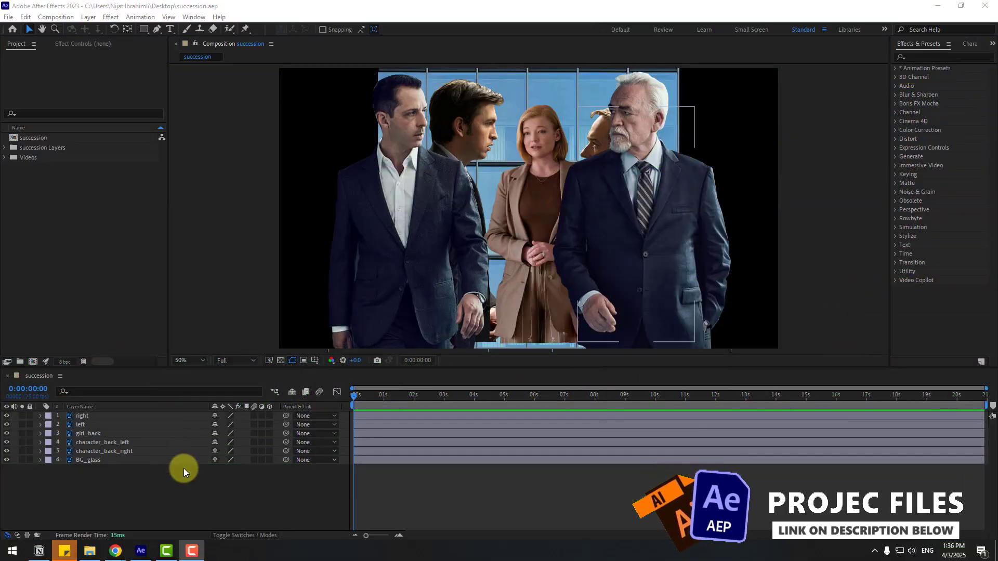
# Turn all six layers of the succession composition into 3D layers.
pyautogui.moveTo(83, 498); pyautogui.dragTo(99, 417)
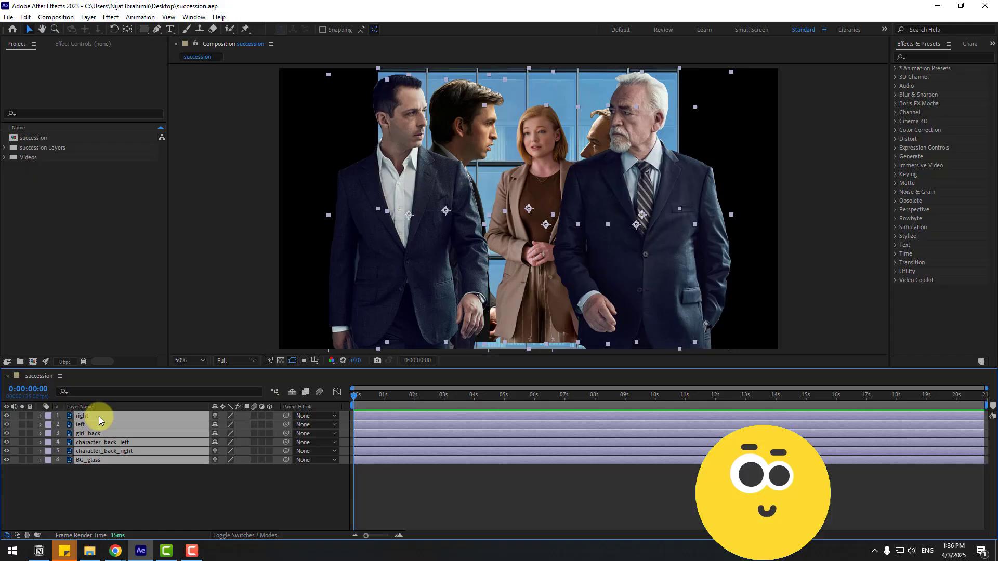
pyautogui.click(270, 417)
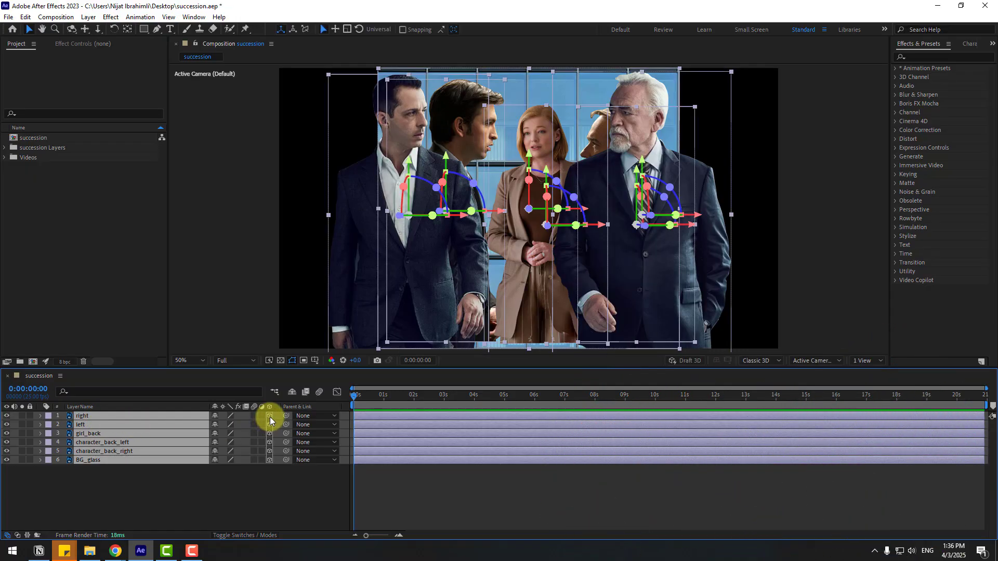
pyautogui.click(243, 529)
# Open a second composition viewer, widen it, and set it to show the Top view.
pyautogui.rightClick(200, 501)
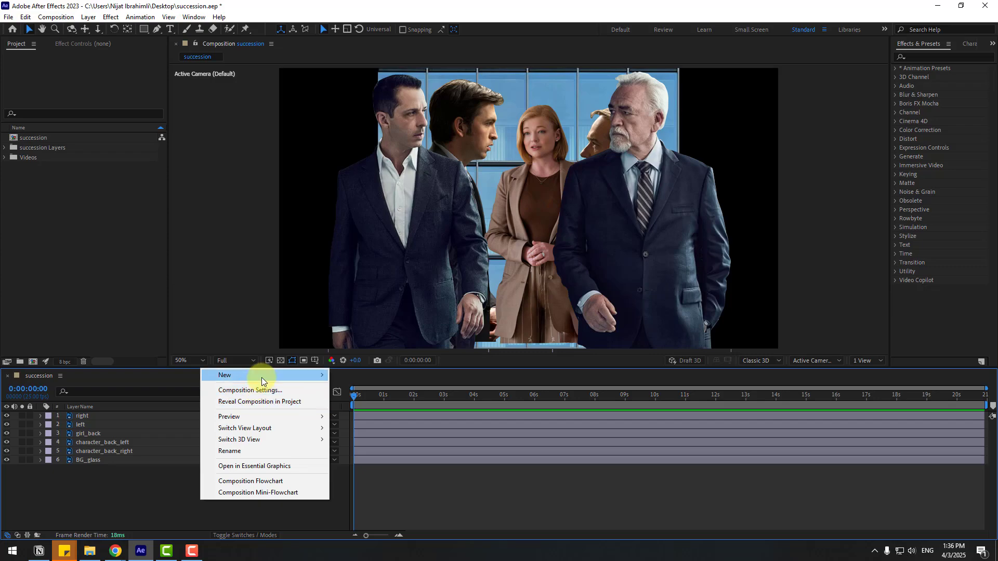
pyautogui.moveTo(261, 378)
pyautogui.click(360, 376)
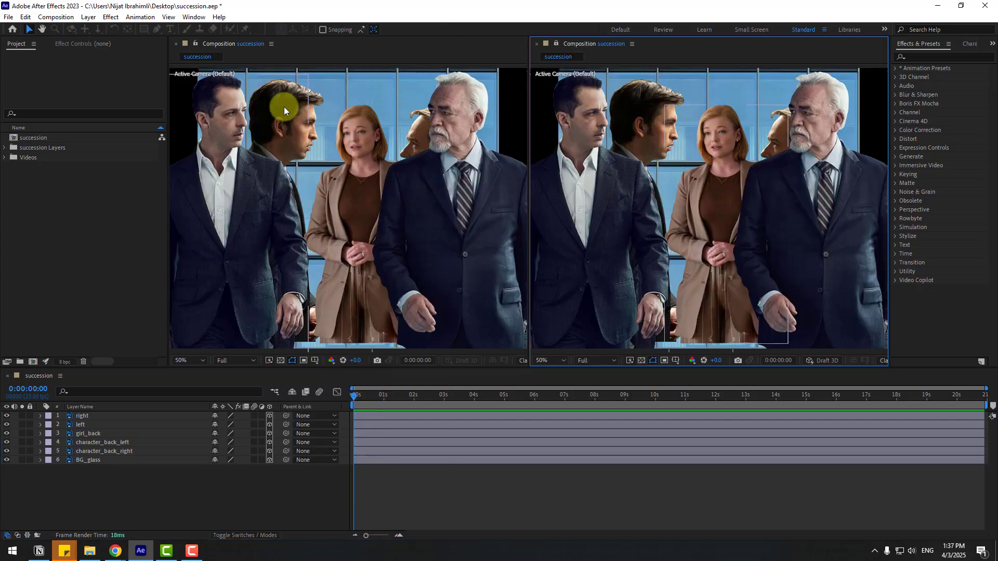
pyautogui.click(654, 127)
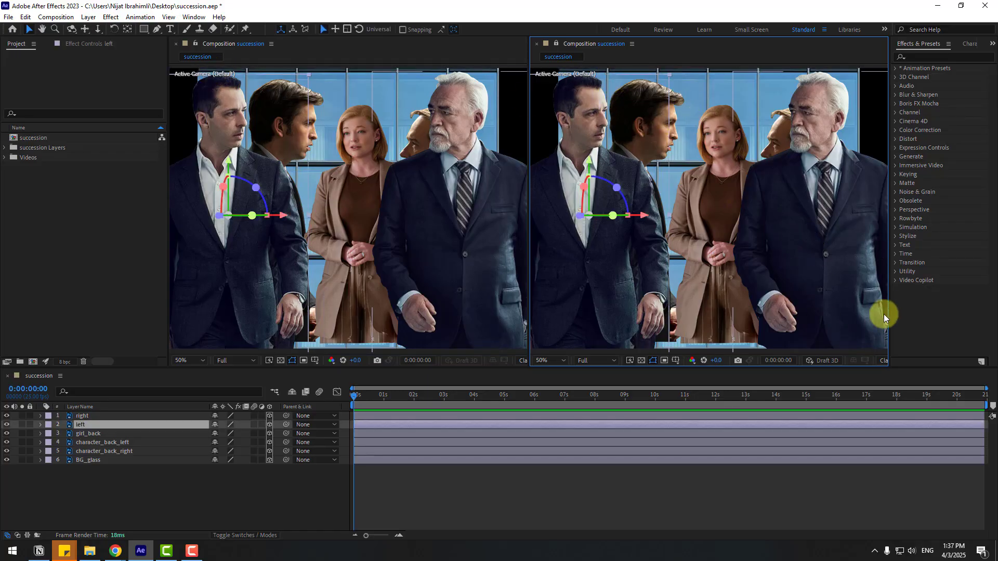
pyautogui.moveTo(891, 305); pyautogui.dragTo(966, 299)
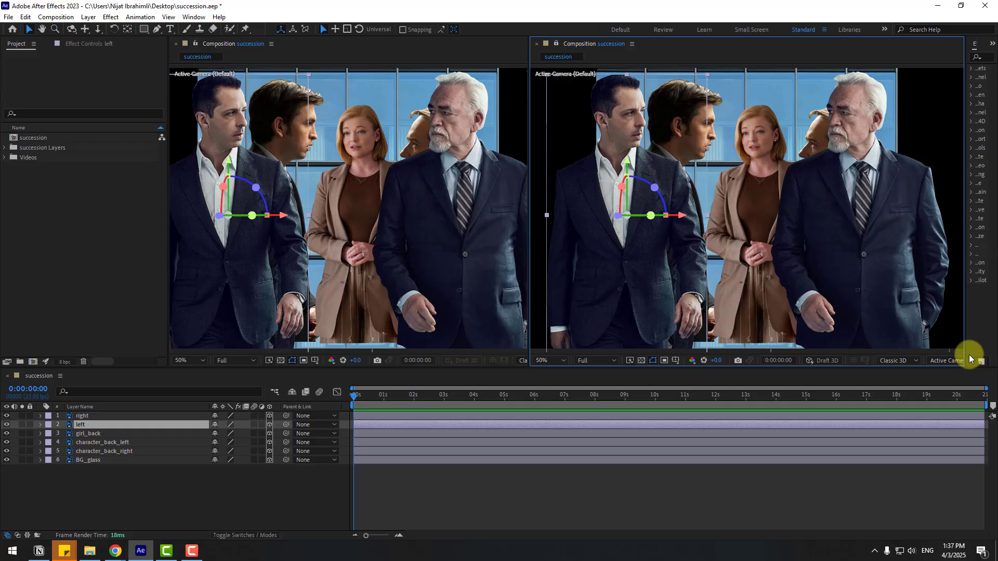
pyautogui.click(943, 362)
pyautogui.click(908, 420)
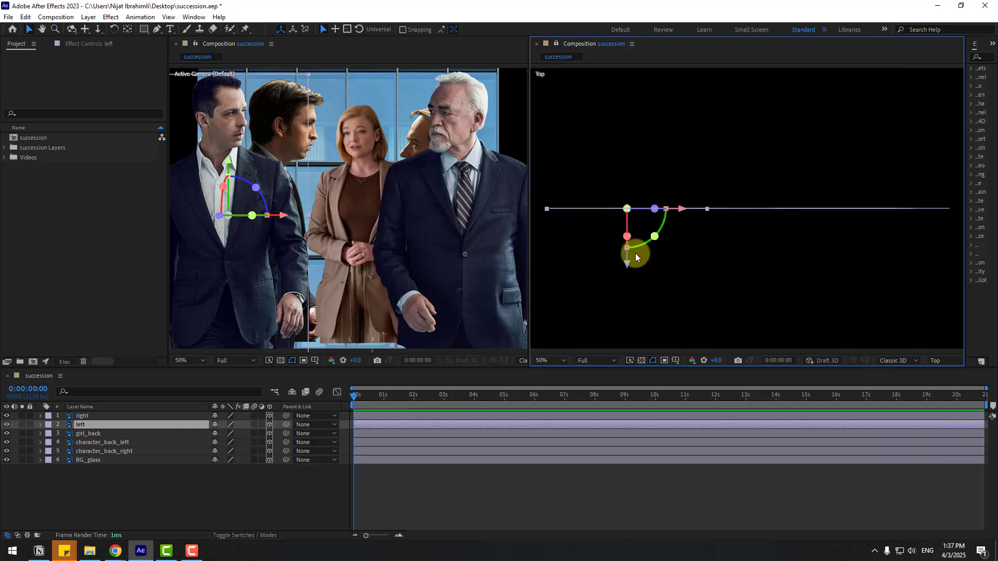
# Push the "right" layer back in depth, away from the camera, using the Top view.
pyautogui.click(110, 474)
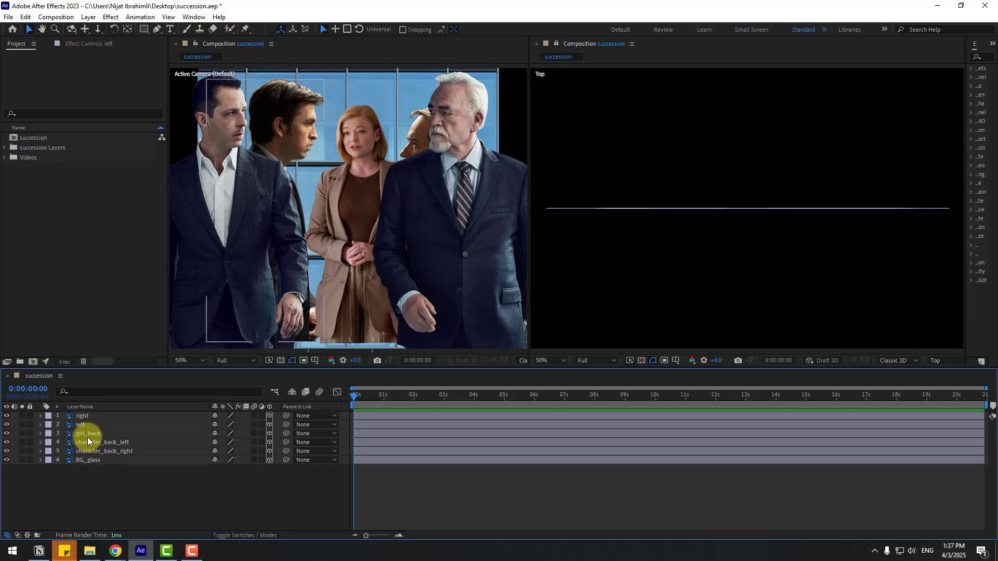
pyautogui.click(83, 416)
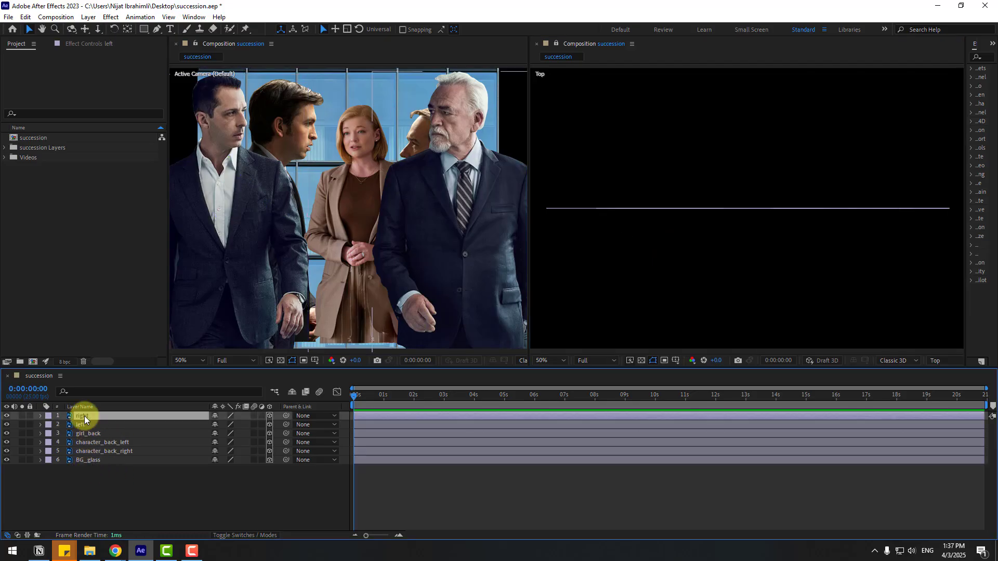
pyautogui.click(7, 416)
pyautogui.click(7, 416)
pyautogui.scroll(-2, 818, 192)
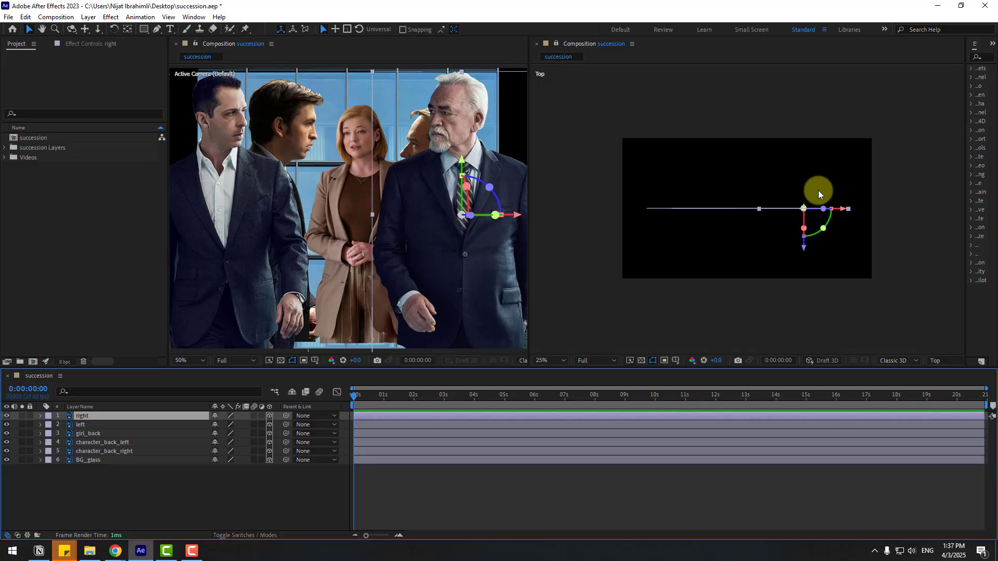
pyautogui.scroll(-2, 819, 211)
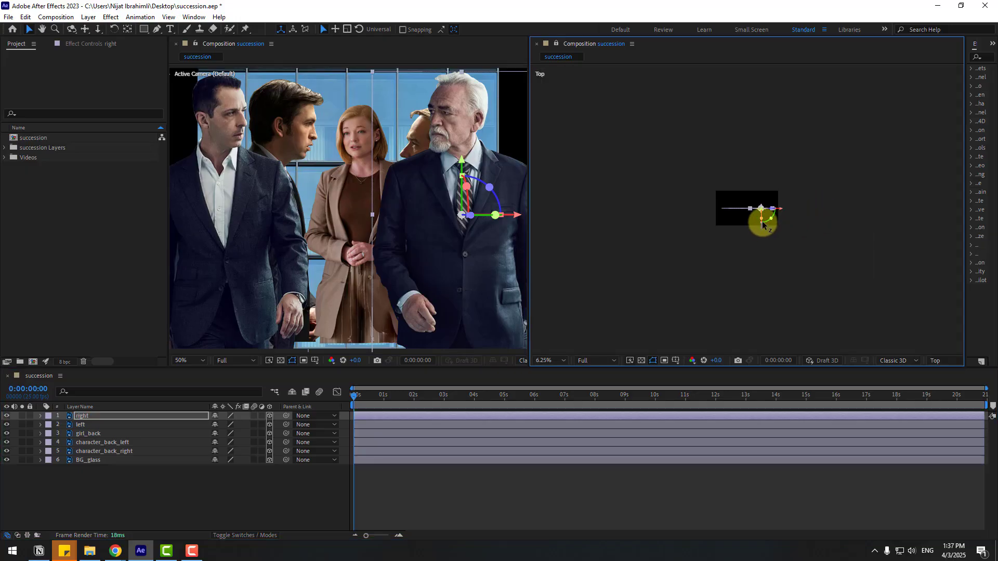
pyautogui.moveTo(763, 225); pyautogui.dragTo(779, 202)
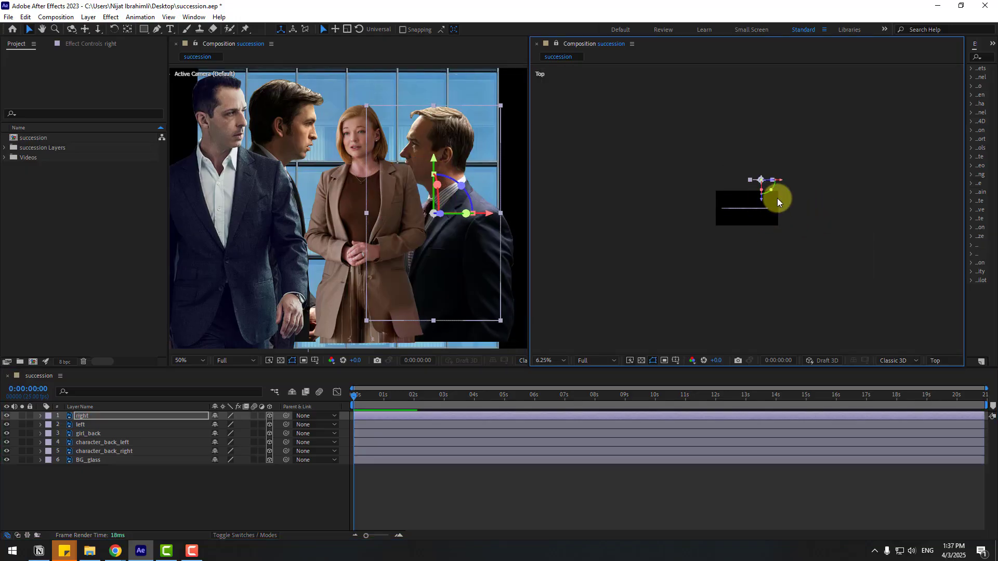
# Push the "left" layer back slightly beyond "right", and place character_back_left a clear distance behind both.
pyautogui.click(79, 425)
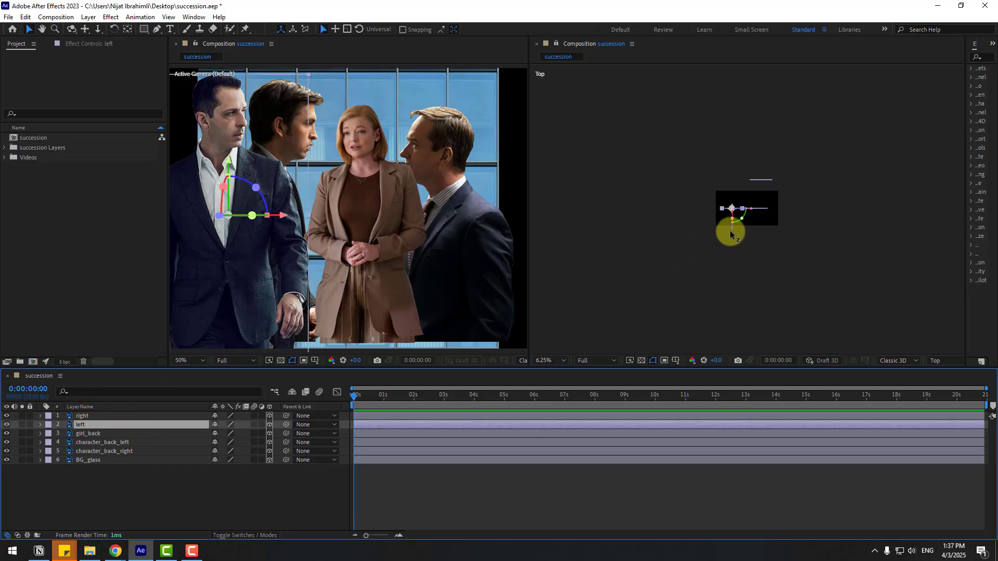
pyautogui.moveTo(731, 234); pyautogui.dragTo(730, 182)
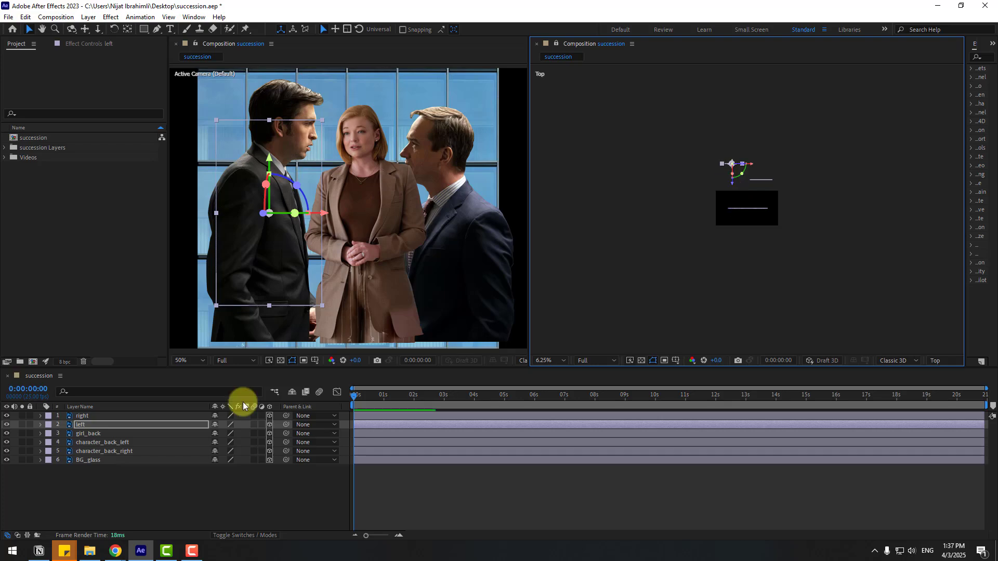
pyautogui.click(84, 444)
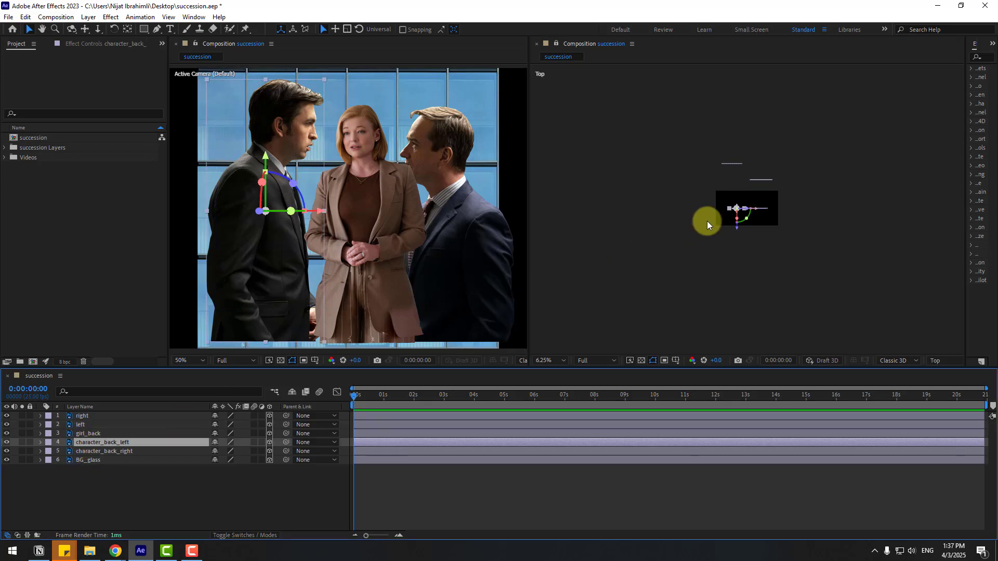
pyautogui.moveTo(739, 231); pyautogui.dragTo(739, 130)
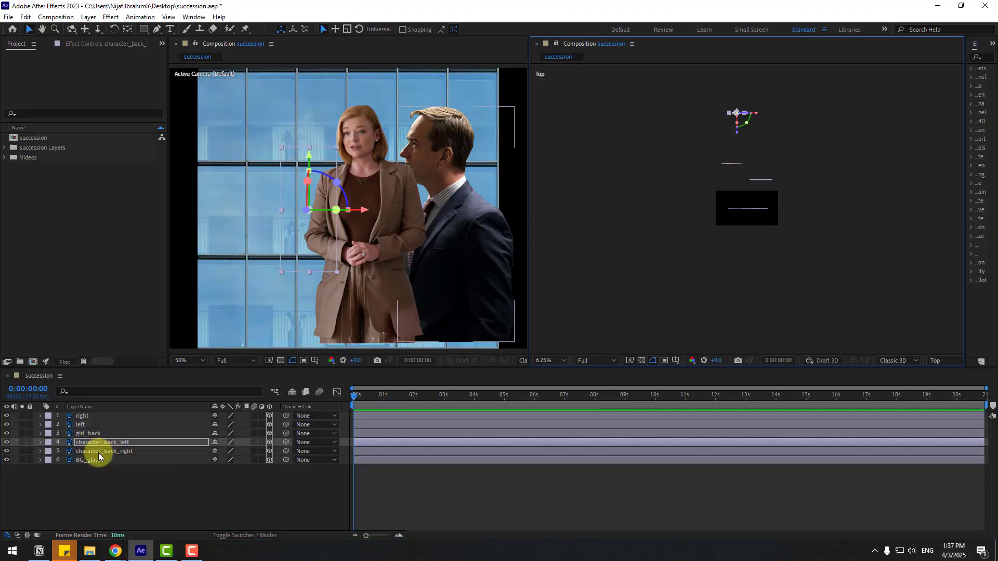
pyautogui.moveTo(735, 137); pyautogui.dragTo(735, 149)
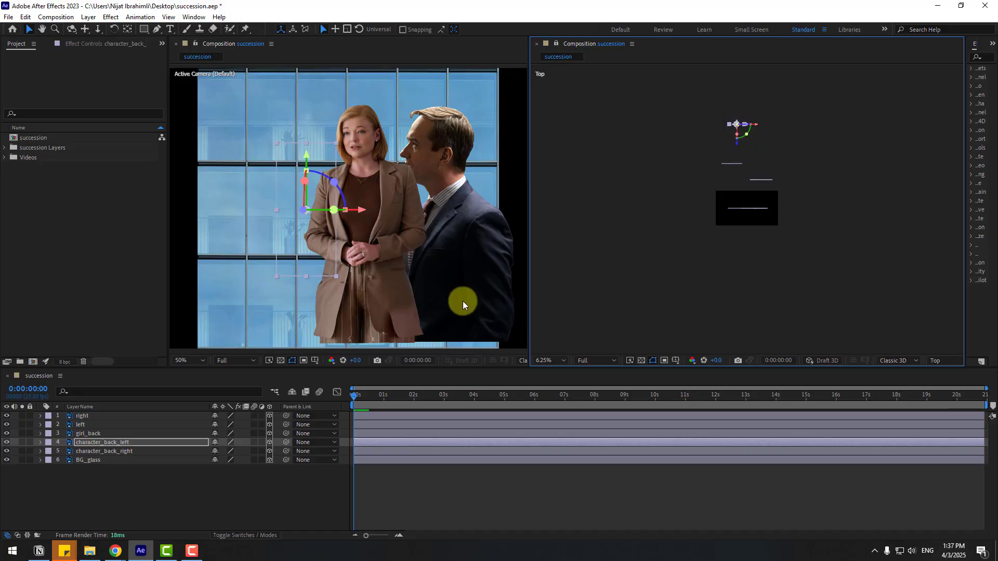
# Push character_back_right back level with character_back_left in depth, and place girl_back behind both of them.
pyautogui.click(97, 451)
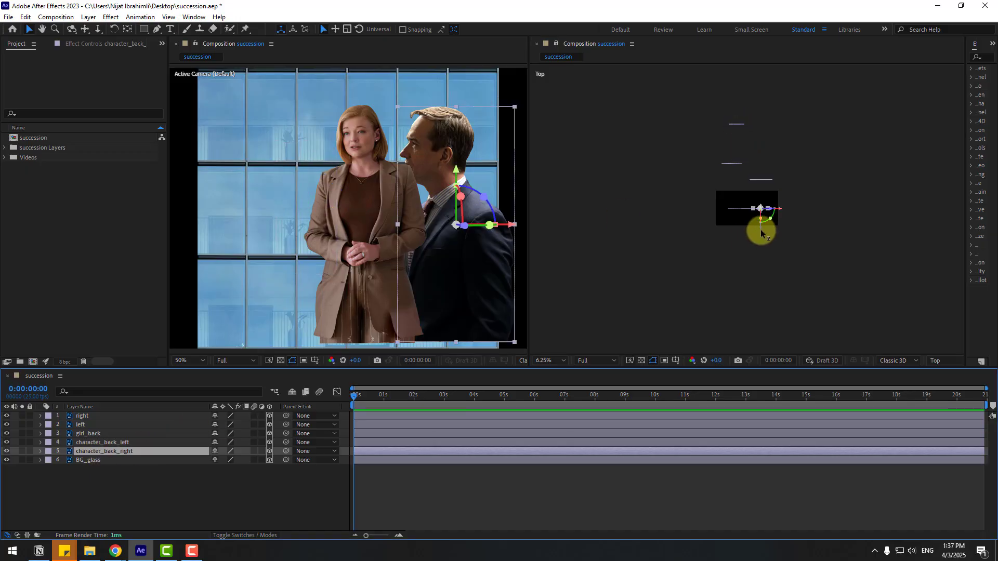
pyautogui.moveTo(761, 231); pyautogui.dragTo(760, 141)
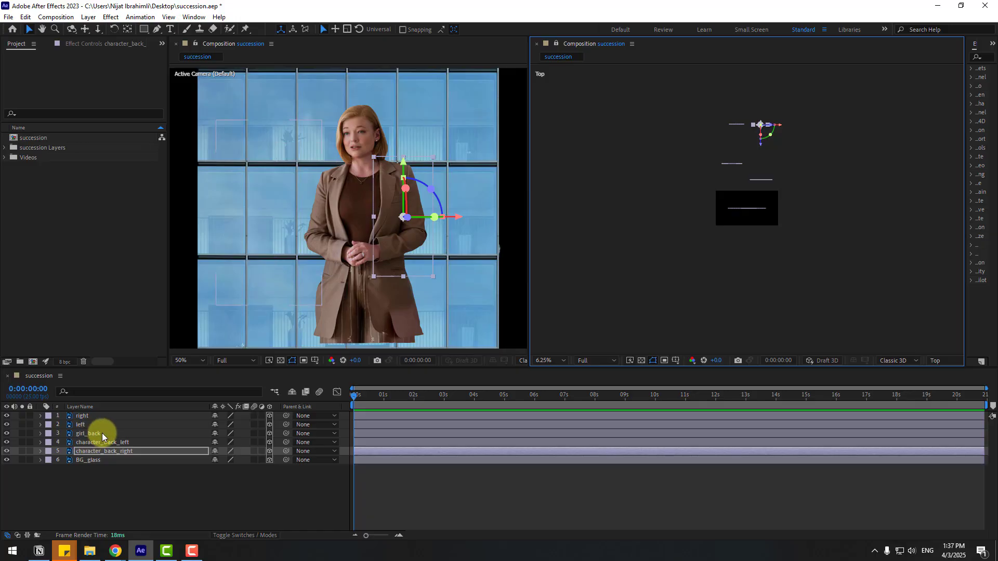
pyautogui.click(84, 436)
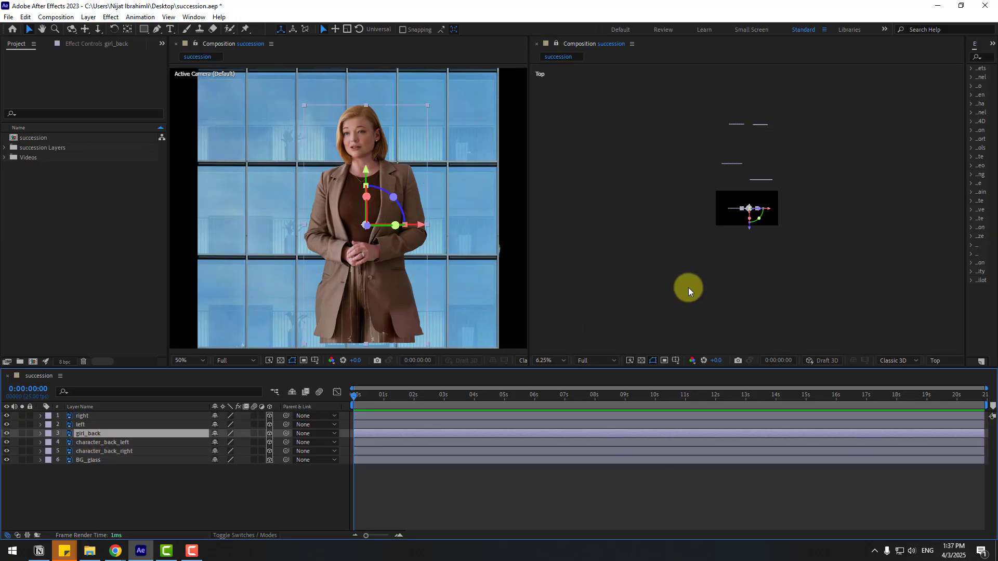
pyautogui.moveTo(748, 236); pyautogui.dragTo(758, 120)
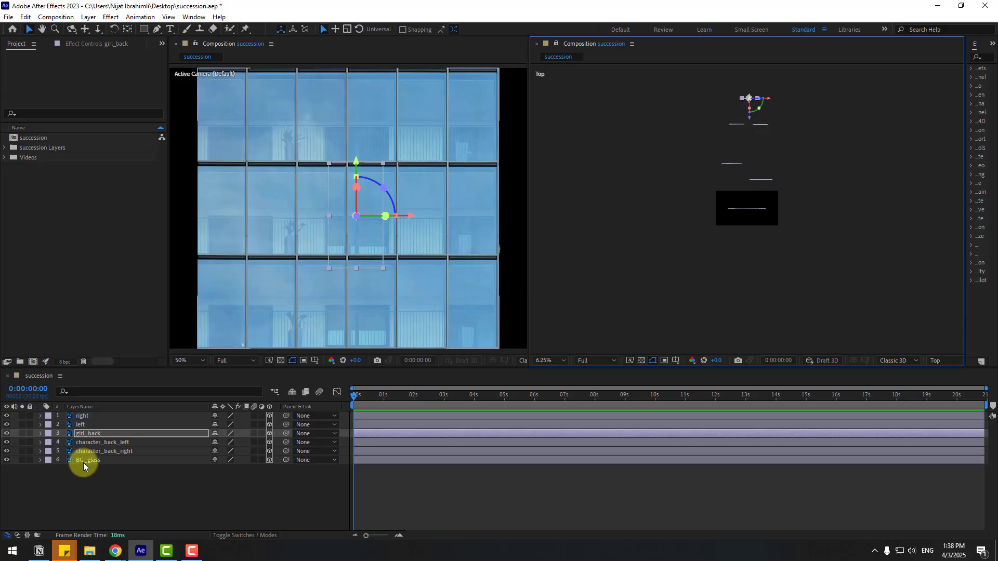
# Push the BG_glass layer back in depth so it sits farthest away, behind girl_back.
pyautogui.click(85, 461)
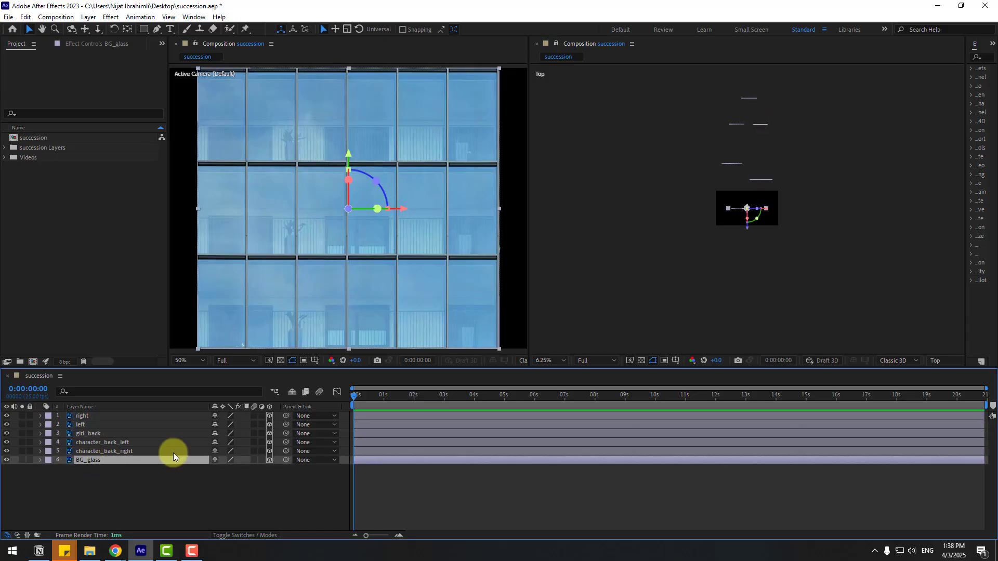
pyautogui.moveTo(749, 226); pyautogui.dragTo(753, 98)
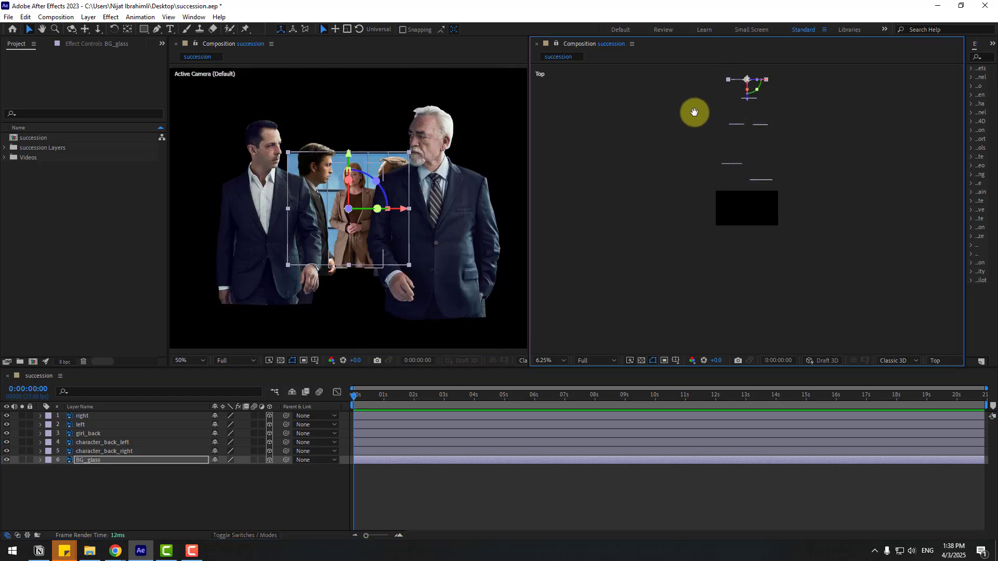
pyautogui.moveTo(694, 112); pyautogui.dragTo(742, 108)
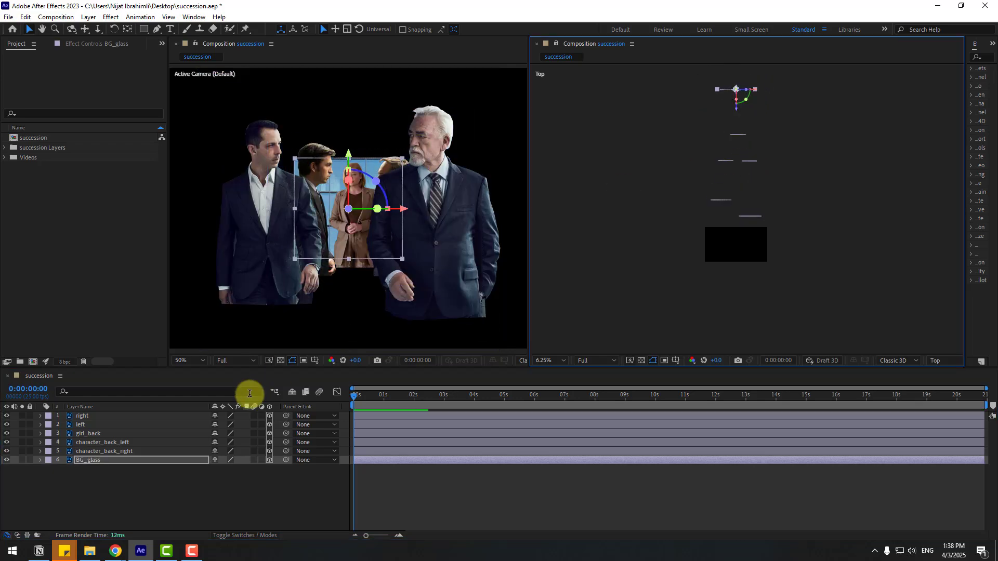
# Scale the BG_glass layer to 475% so it fills the frame, and save the project.
pyautogui.scroll(-1, 298, 264)
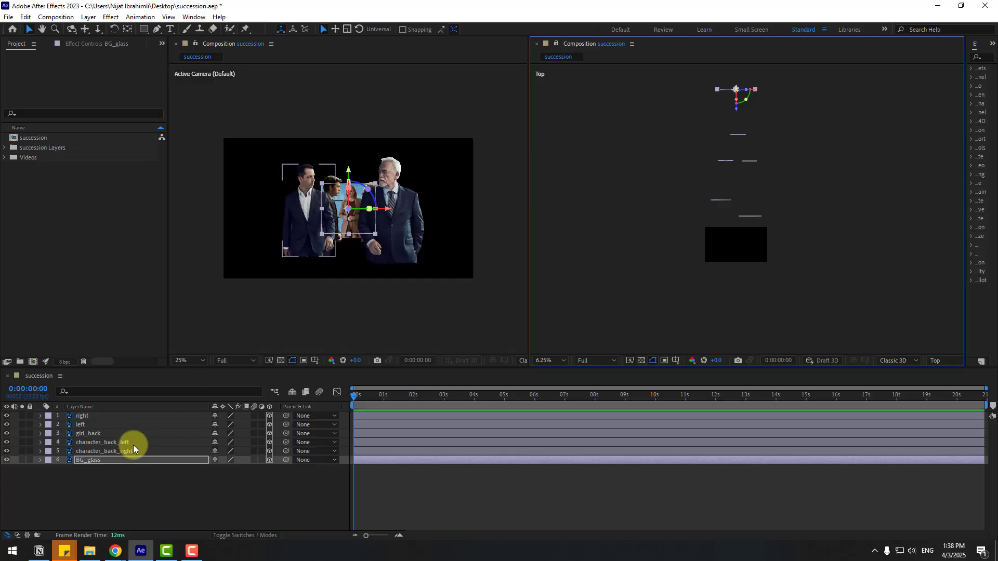
pyautogui.click(104, 459)
pyautogui.press('s')
pyautogui.moveTo(226, 469); pyautogui.dragTo(364, 423)
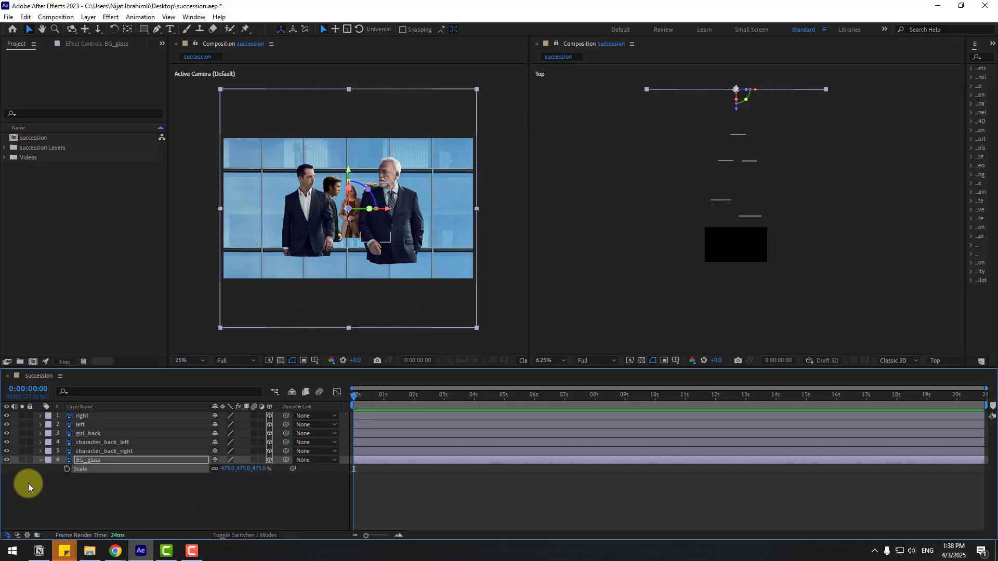
pyautogui.click(39, 460)
pyautogui.click(104, 488)
pyautogui.hotkey('ctrl', 's')
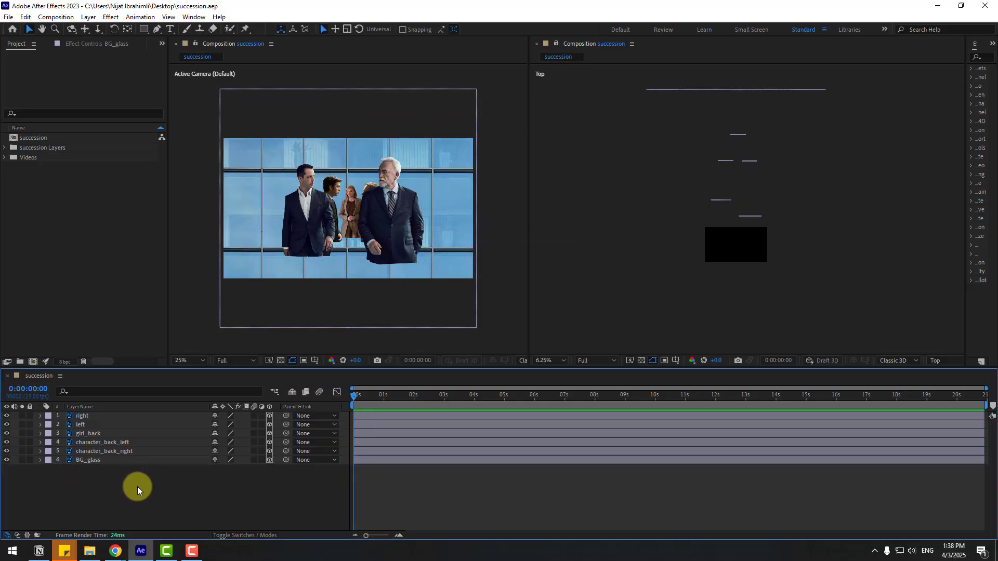
# Add a two-node camera named Camera 1 with the 20mm preset.
pyautogui.rightClick(123, 496)
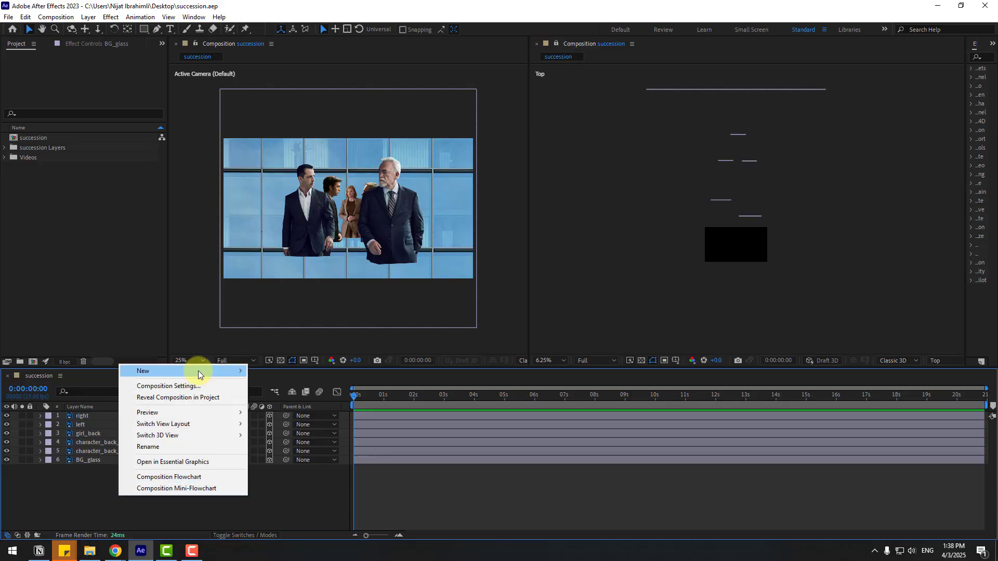
pyautogui.moveTo(198, 370)
pyautogui.click(285, 421)
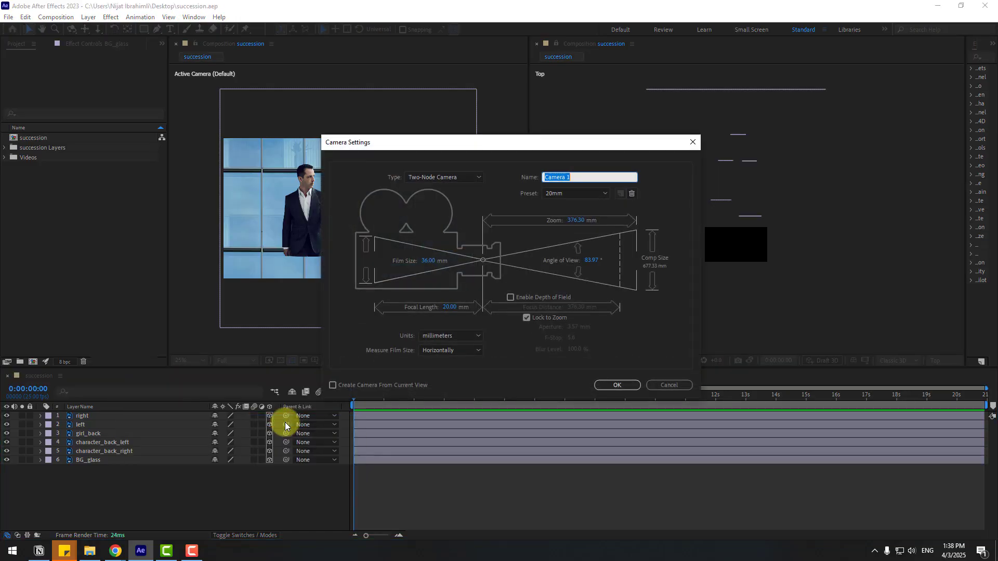
pyautogui.click(578, 194)
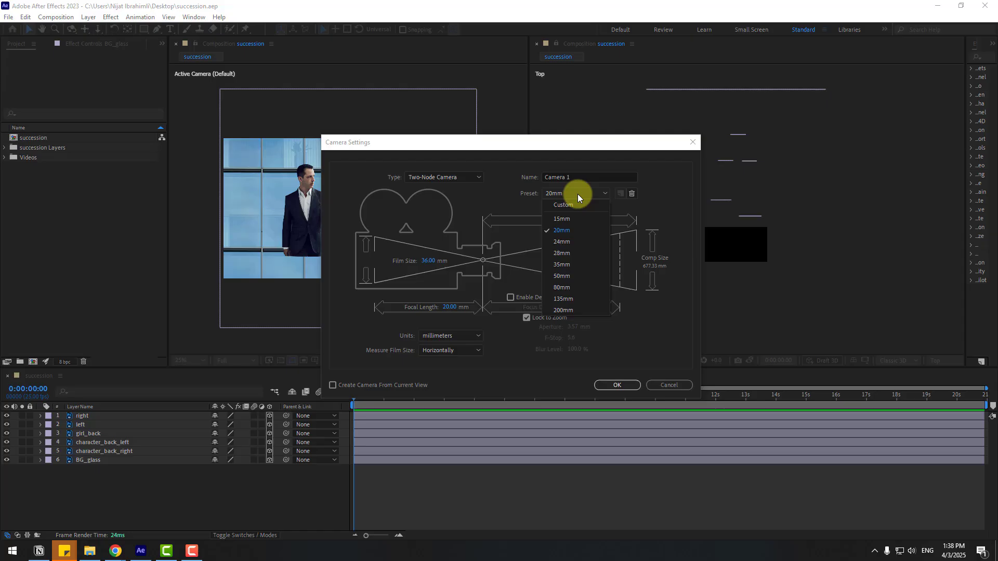
pyautogui.click(570, 233)
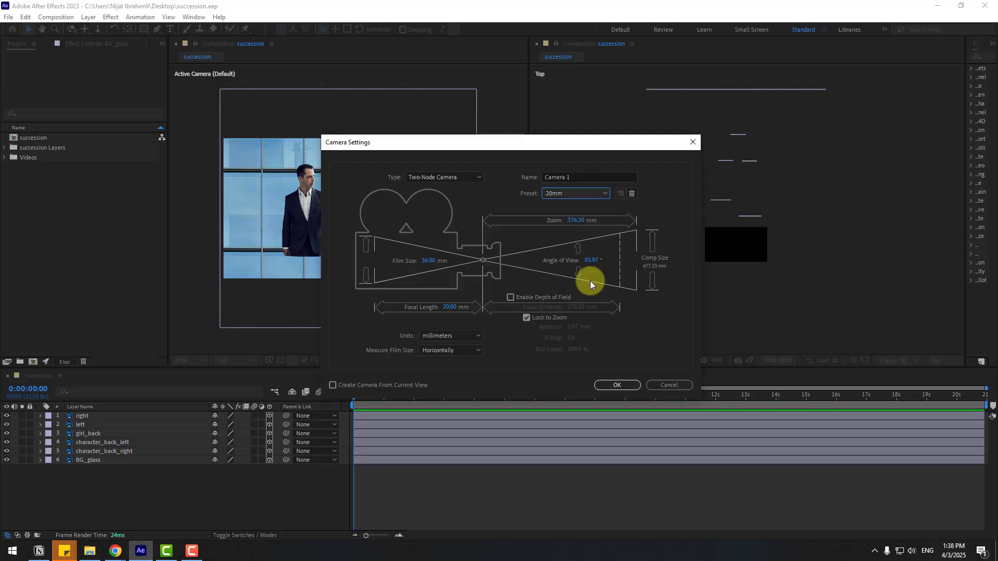
pyautogui.click(624, 385)
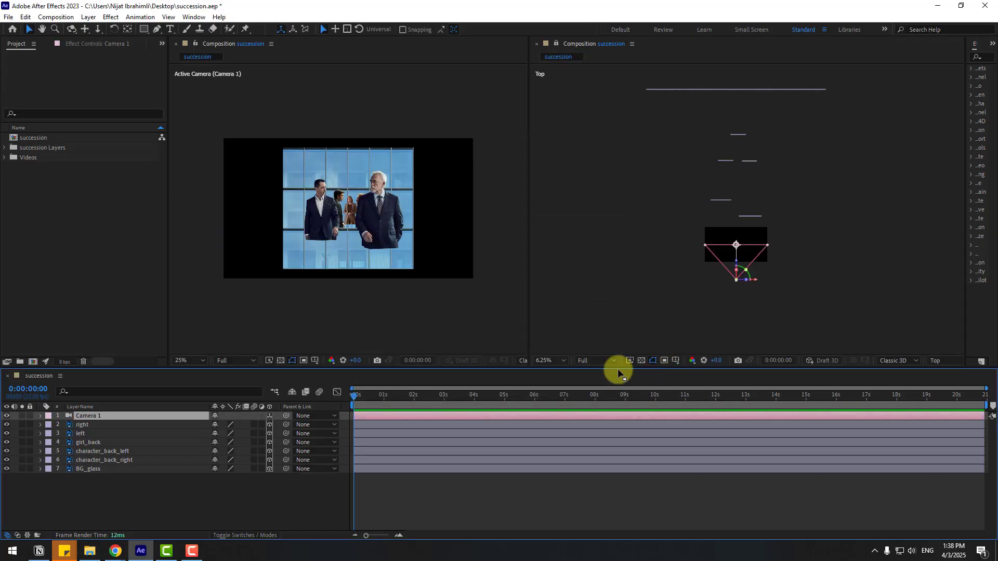
# Create an orbit null for Camera 1.
pyautogui.click(96, 416)
pyautogui.rightClick(95, 416)
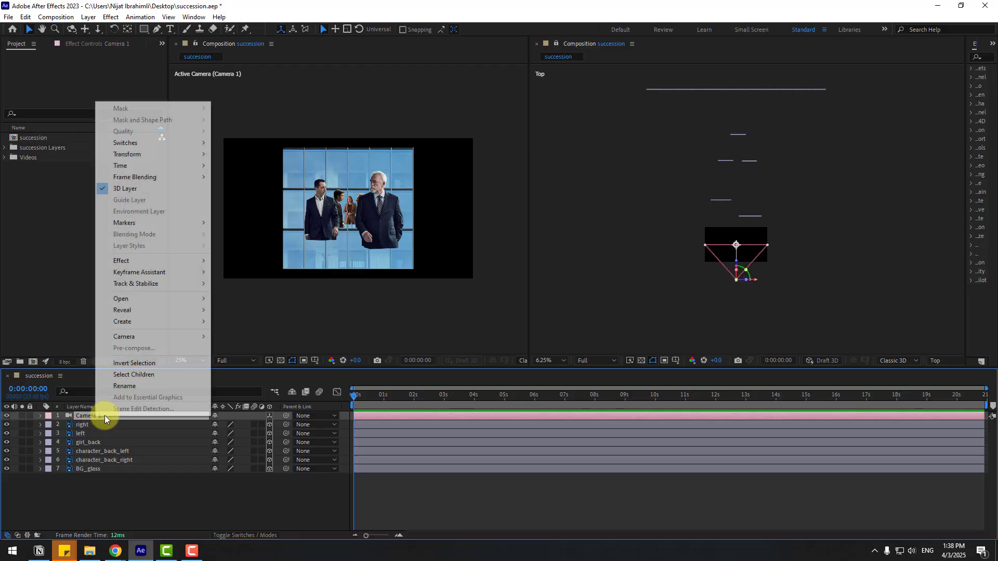
pyautogui.moveTo(179, 332)
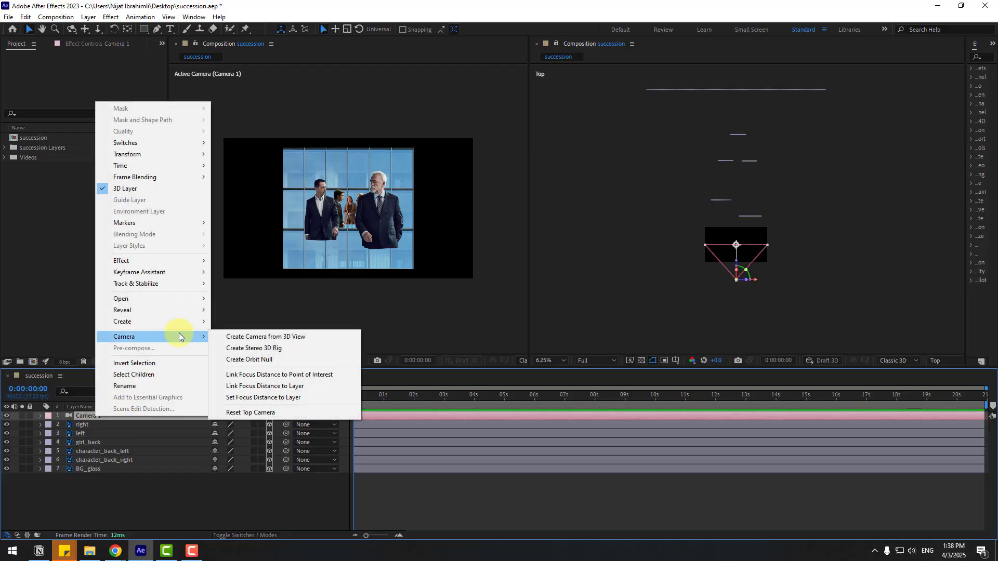
pyautogui.click(272, 361)
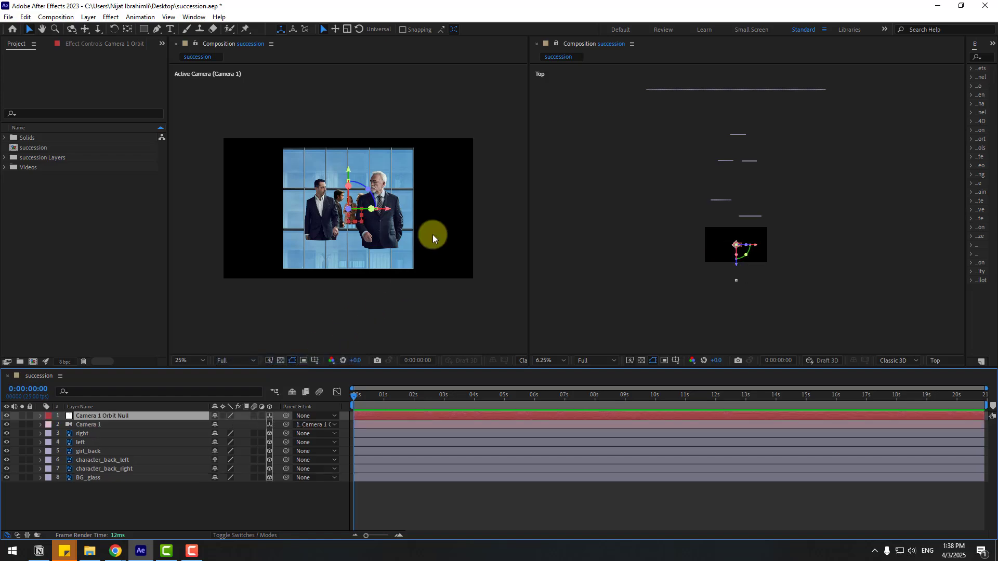
# Move the Camera 1 Orbit Null's anchor point to the center of the null's square with the Pan Behind tool.
pyautogui.press('.')
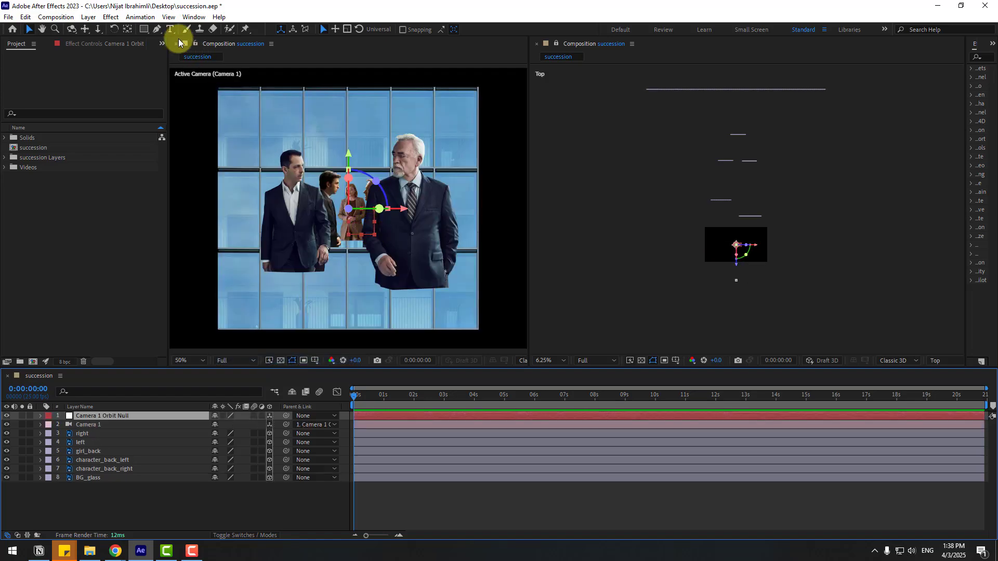
pyautogui.click(127, 30)
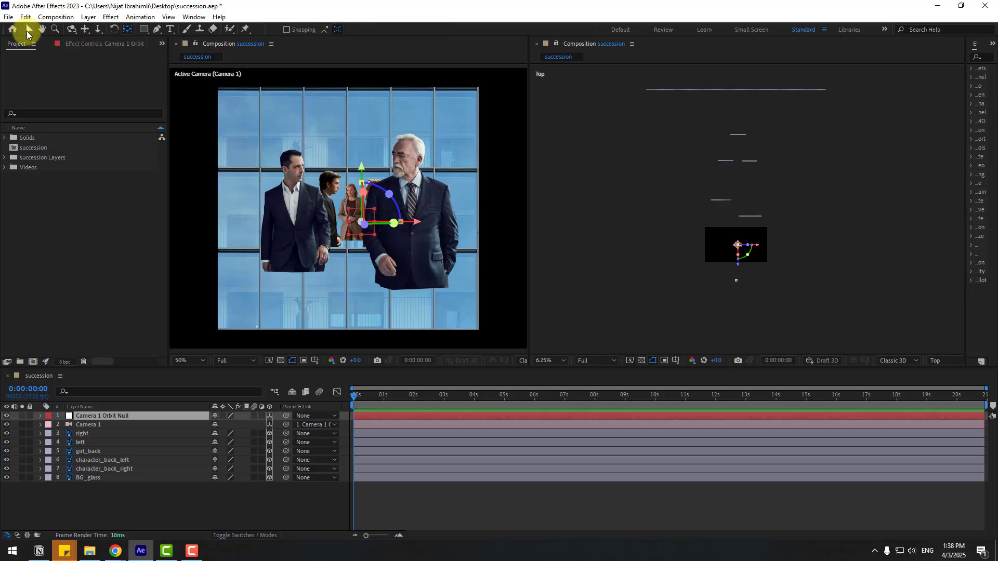
pyautogui.click(29, 30)
pyautogui.press(',')
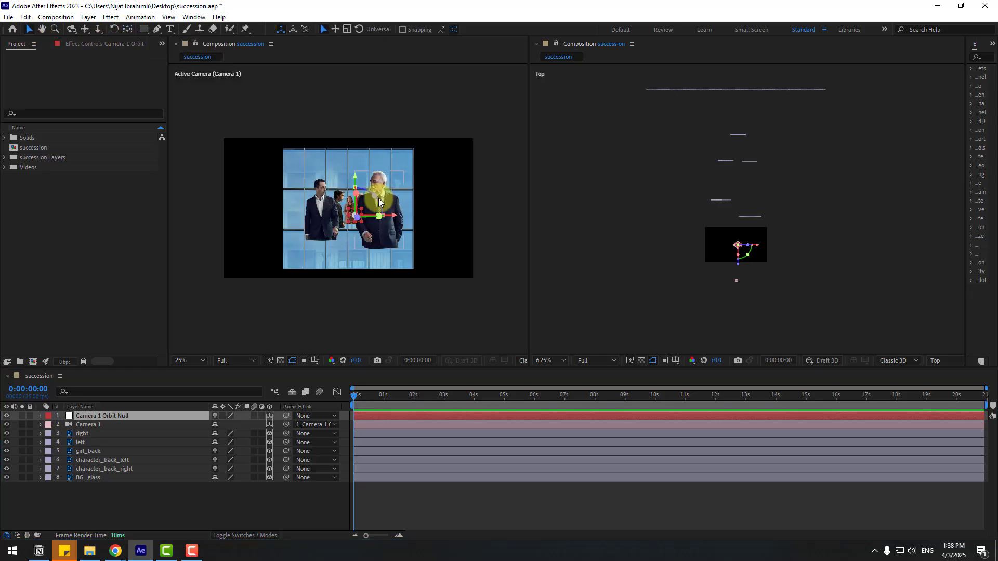
# Set the Camera 1 Orbit Null's position to 1010, 492, 897 to push the camera closer to the characters.
pyautogui.click(101, 417)
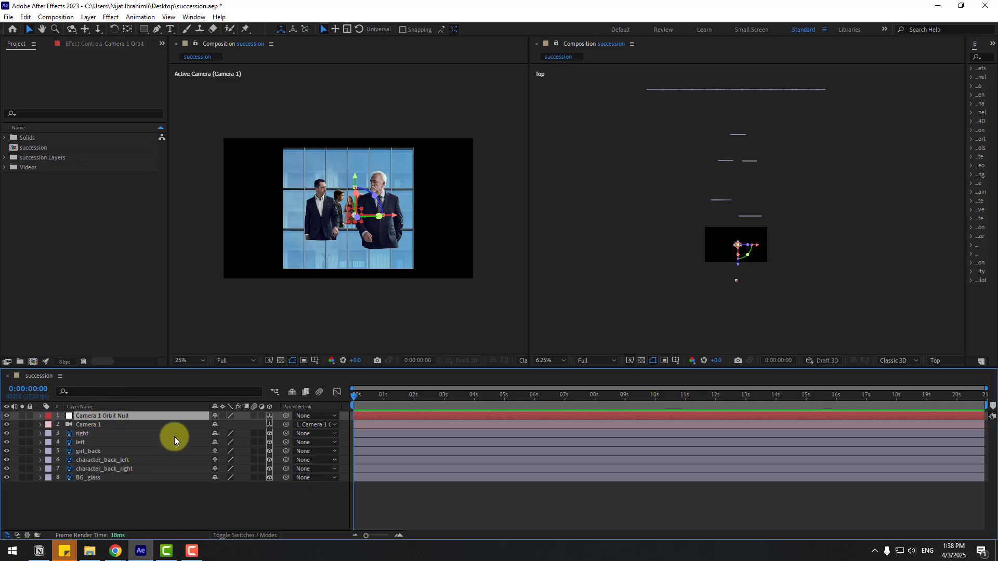
pyautogui.press('p')
pyautogui.moveTo(245, 426); pyautogui.dragTo(285, 407)
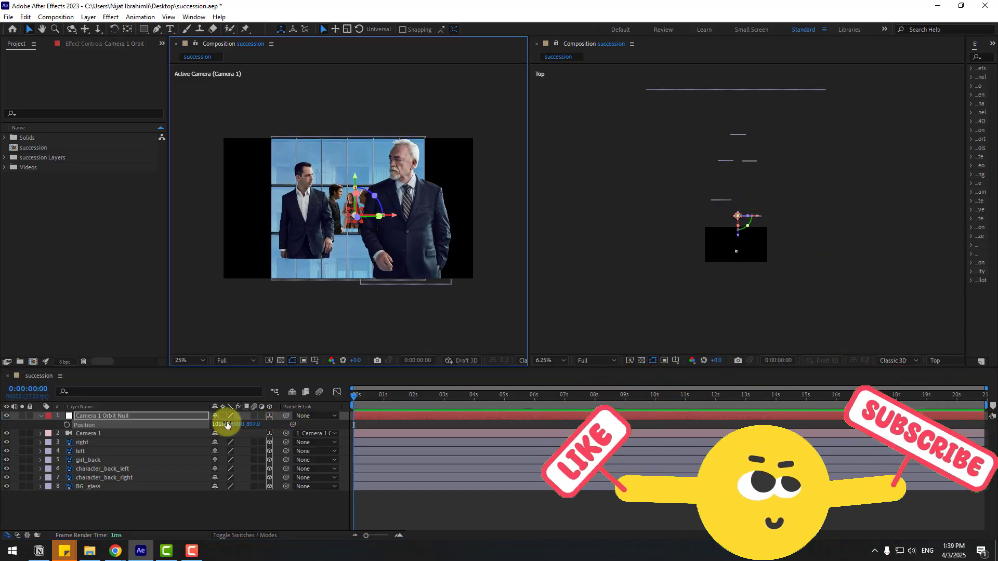
pyautogui.moveTo(225, 419); pyautogui.dragTo(184, 422)
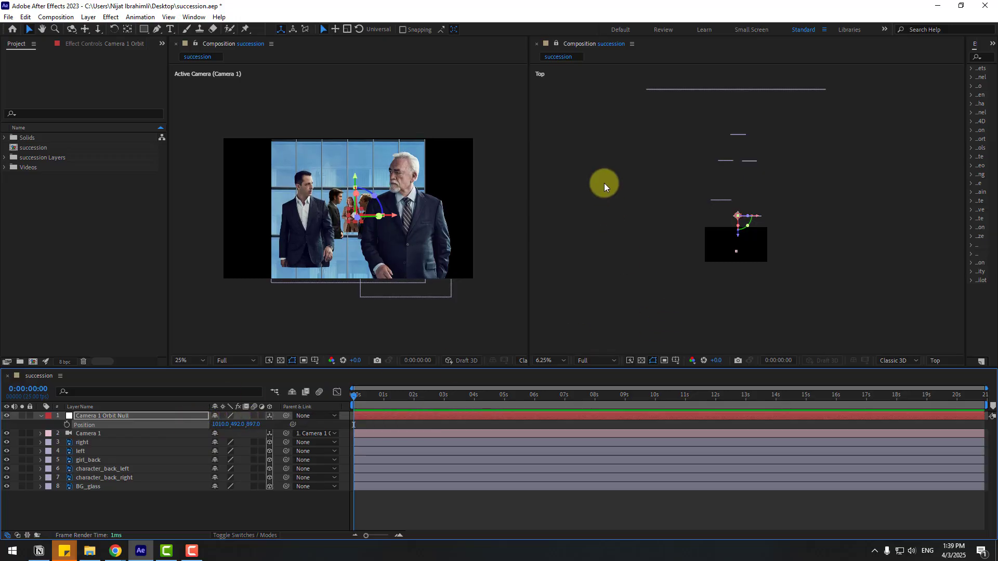
# Close the Top view composition panel and set the remaining composition view's magnification to Fit up to 100%.
pyautogui.rightClick(582, 46)
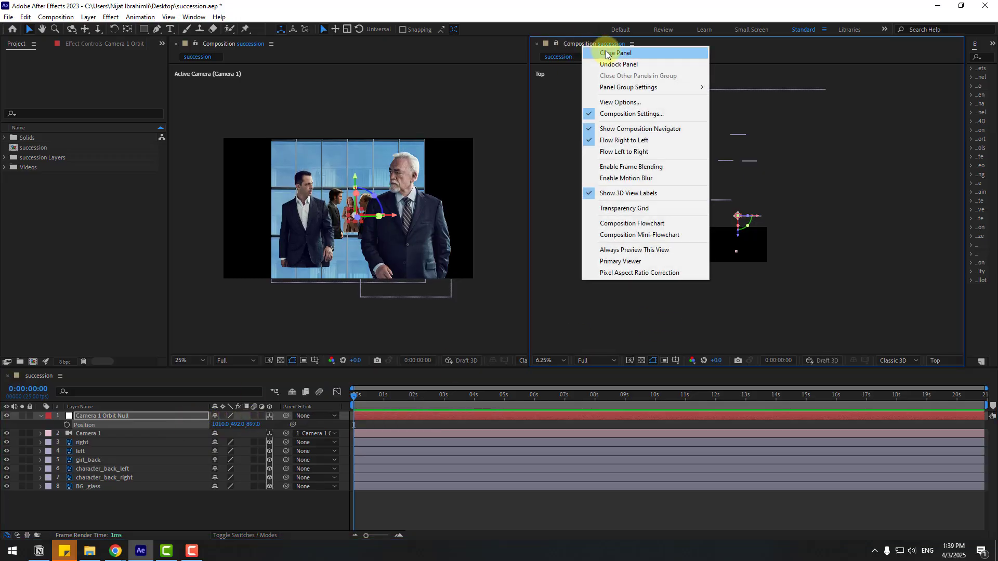
pyautogui.click(603, 49)
pyautogui.click(193, 360)
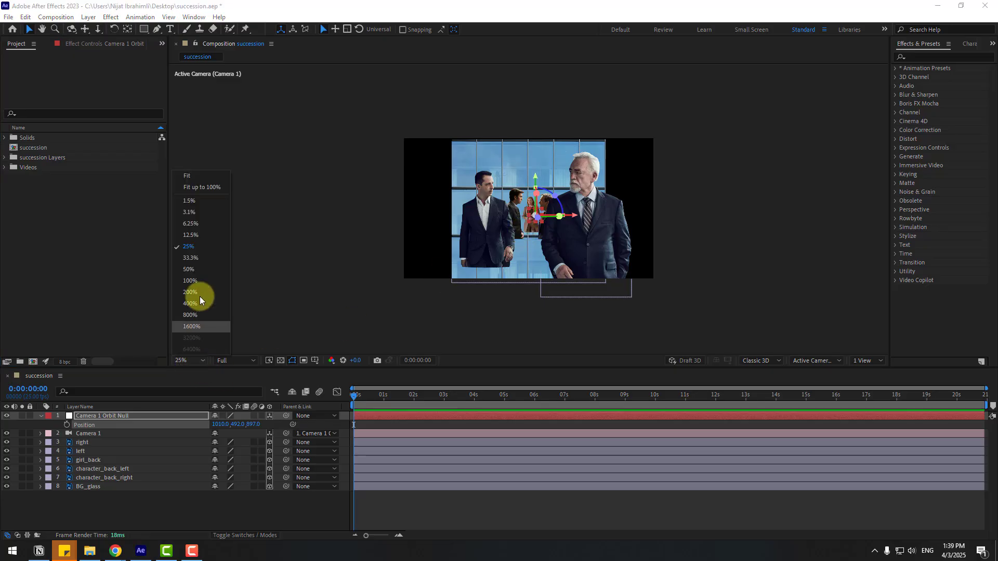
pyautogui.click(207, 188)
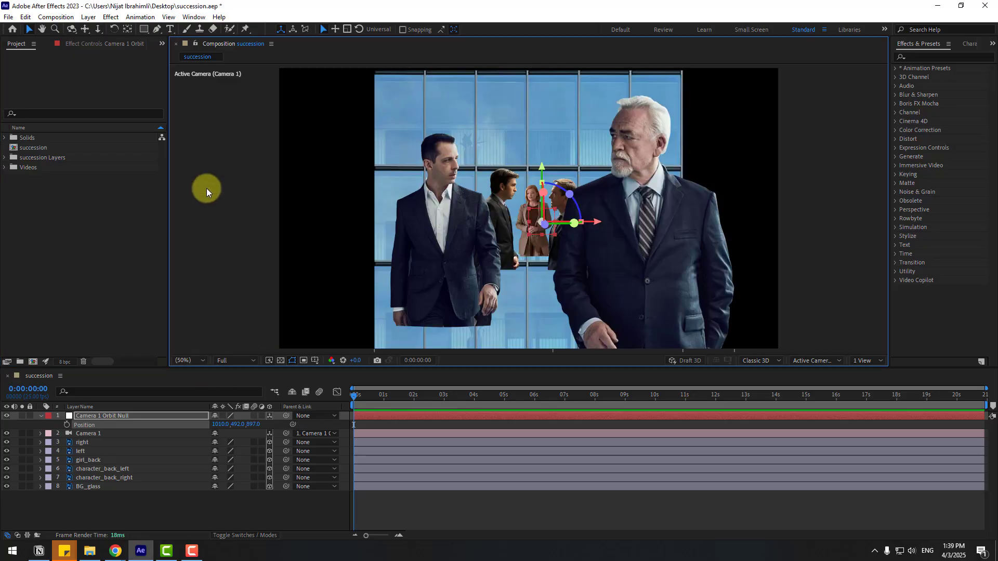
# Scale the left layer to 134% and move it outward and slightly down so his legs extend below the frame.
pyautogui.click(81, 452)
pyautogui.press('s')
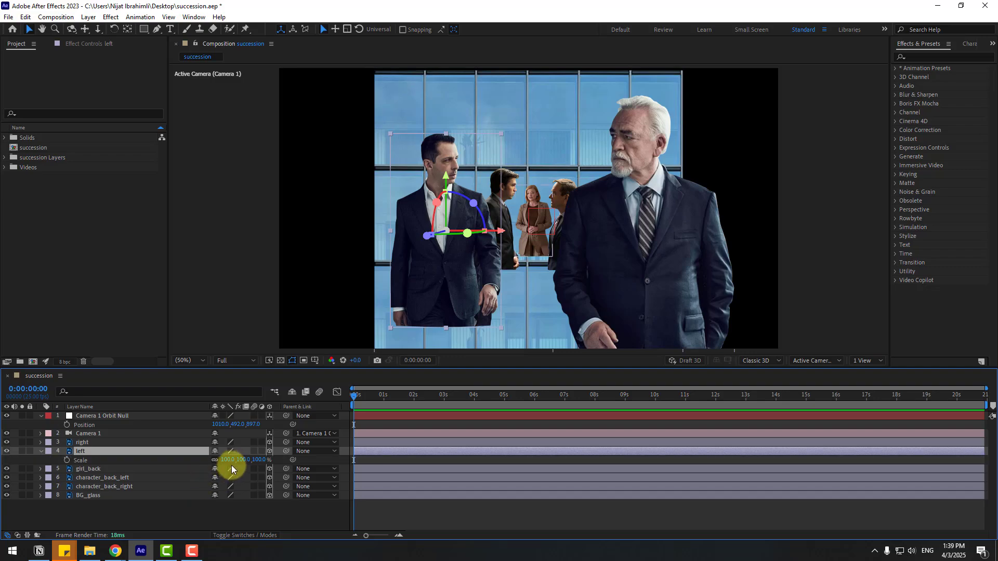
pyautogui.moveTo(236, 459); pyautogui.dragTo(240, 458)
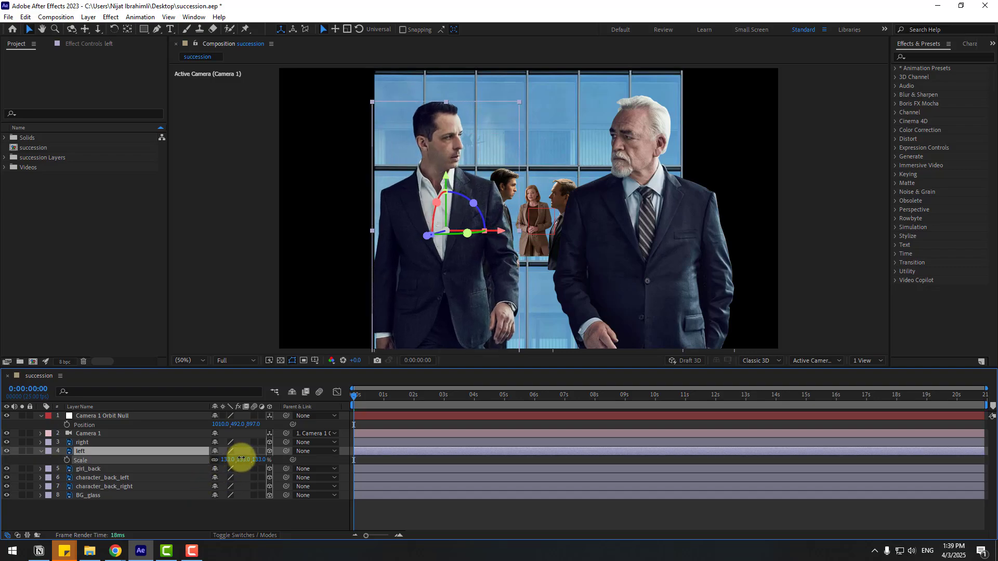
pyautogui.click(494, 238)
pyautogui.moveTo(494, 238); pyautogui.dragTo(429, 270)
# Scale the BG_glass layer to 786% so it fills the camera frame, and save the project.
pyautogui.click(87, 495)
pyautogui.press('s')
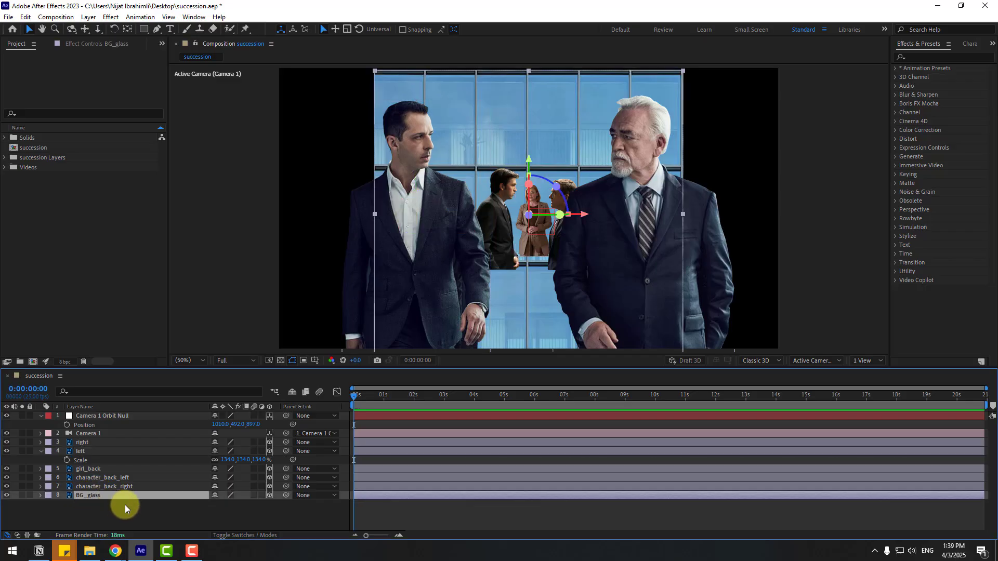
pyautogui.moveTo(230, 503); pyautogui.dragTo(343, 461)
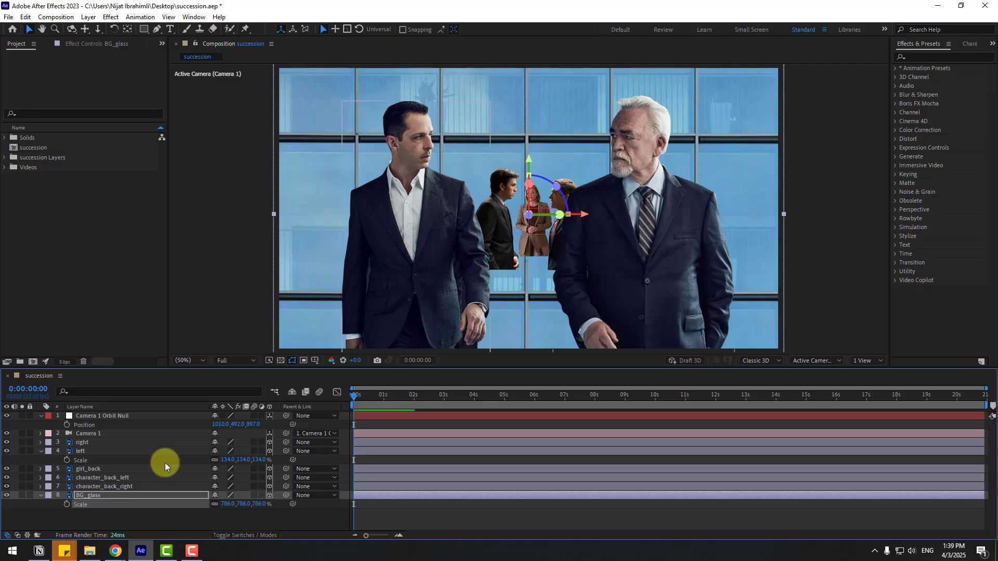
pyautogui.press('s')
pyautogui.hotkey('ctrl', 's')
# Scale the character_back_left layer to 214% and move it down and left, partly behind the left character.
pyautogui.click(101, 477)
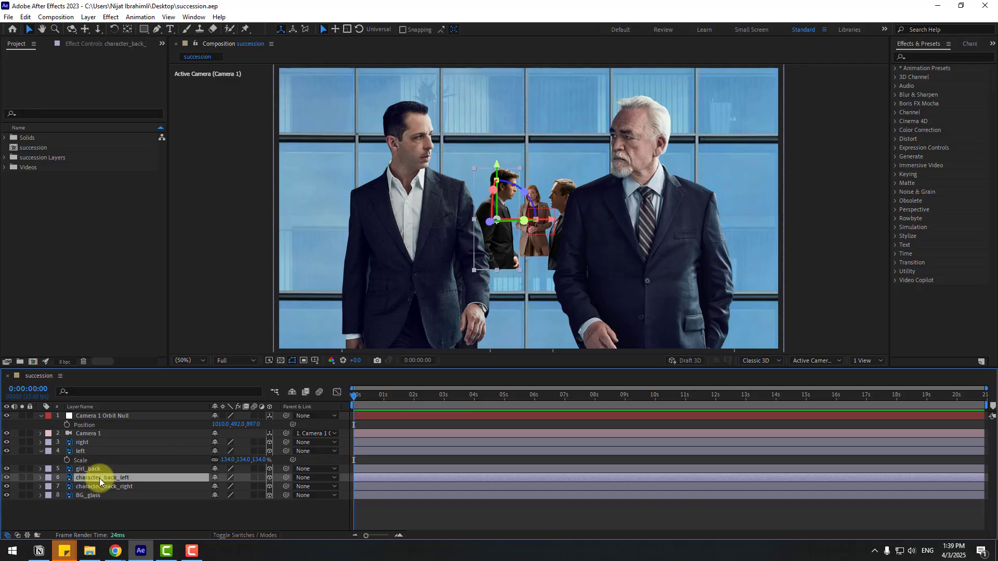
pyautogui.press('s')
pyautogui.moveTo(230, 489); pyautogui.dragTo(263, 466)
pyautogui.moveTo(488, 301)
pyautogui.mouseDown()
pyautogui.moveTo(477, 314)
pyautogui.moveTo(488, 311)
pyautogui.mouseUp()
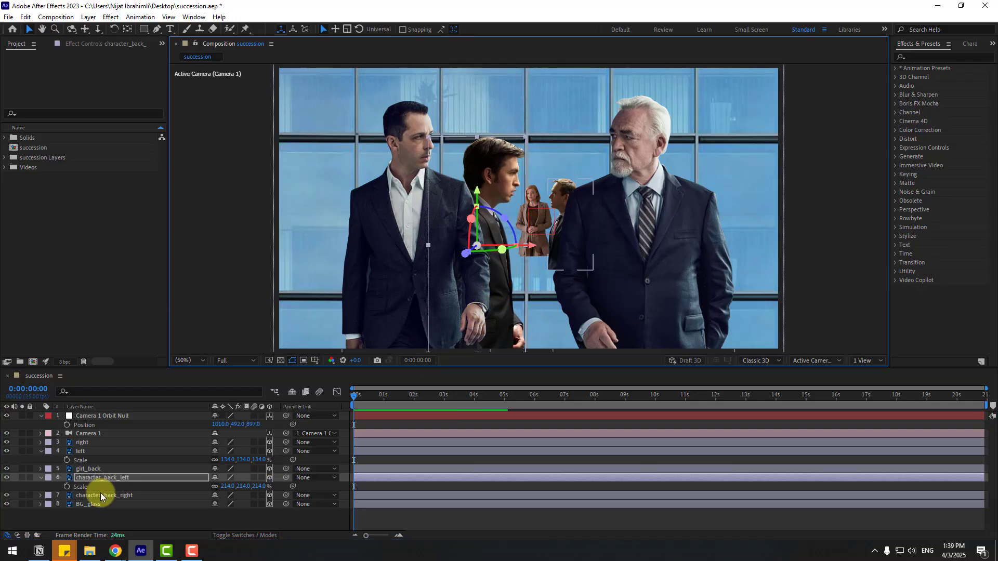
# Scale the character_back_right layer to 216% and move it down and right, partly behind the right character.
pyautogui.click(82, 496)
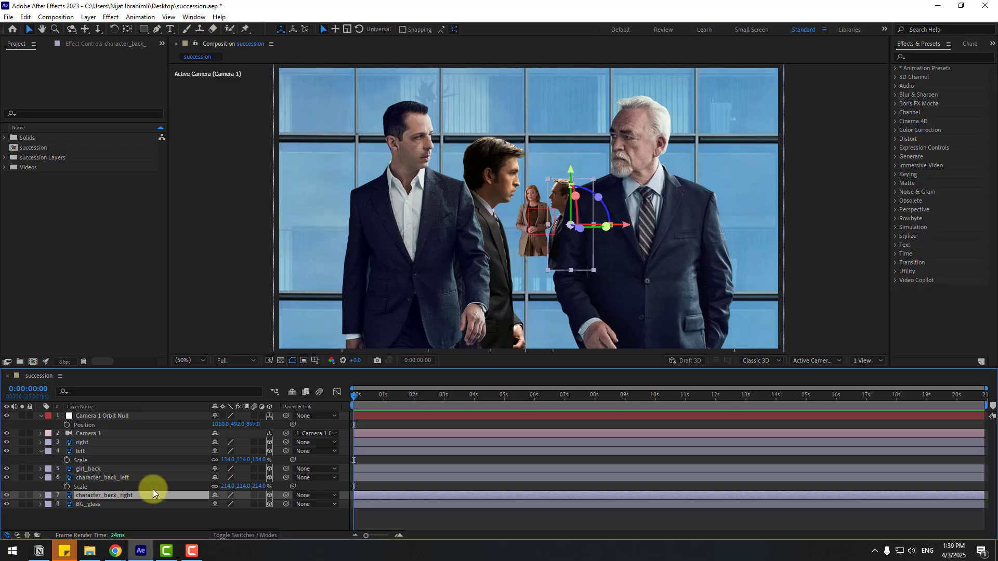
pyautogui.press('s')
pyautogui.moveTo(229, 504); pyautogui.dragTo(275, 490)
pyautogui.moveTo(560, 314); pyautogui.dragTo(566, 326)
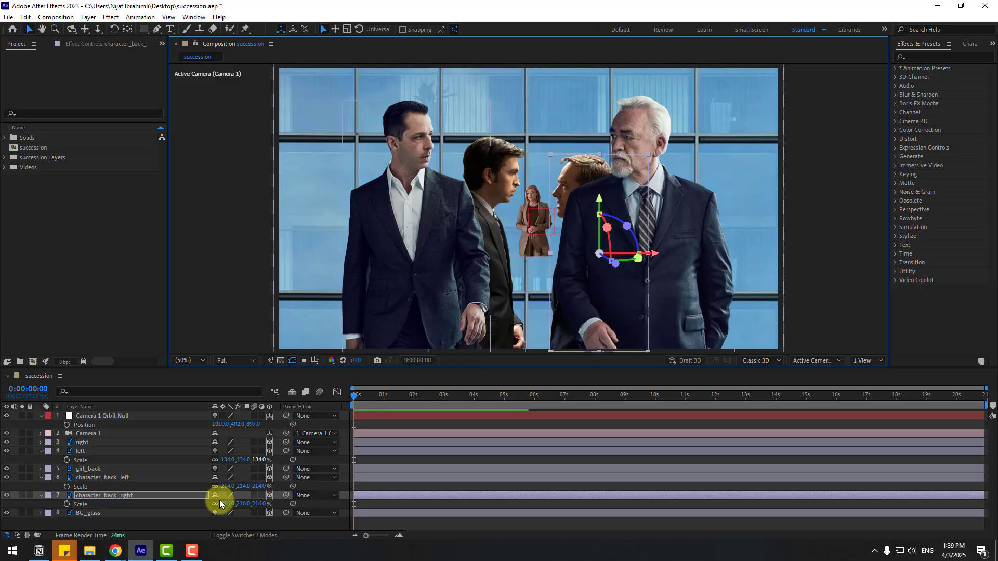
pyautogui.click(41, 495)
pyautogui.click(41, 479)
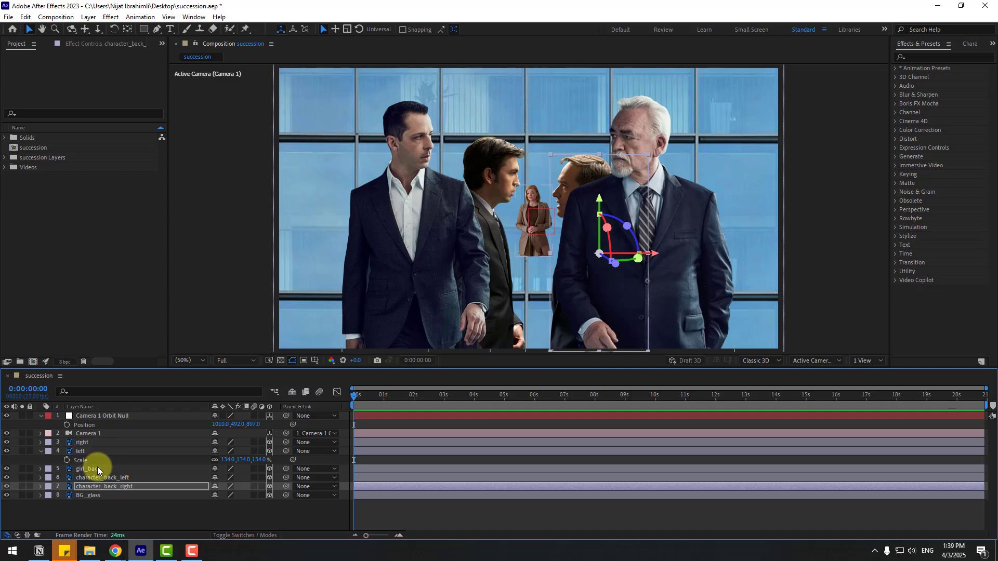
# Scale the girl_back layer to 230% and lower it so she stands between the two back characters.
pyautogui.click(98, 468)
pyautogui.press('s')
pyautogui.moveTo(228, 477); pyautogui.dragTo(276, 461)
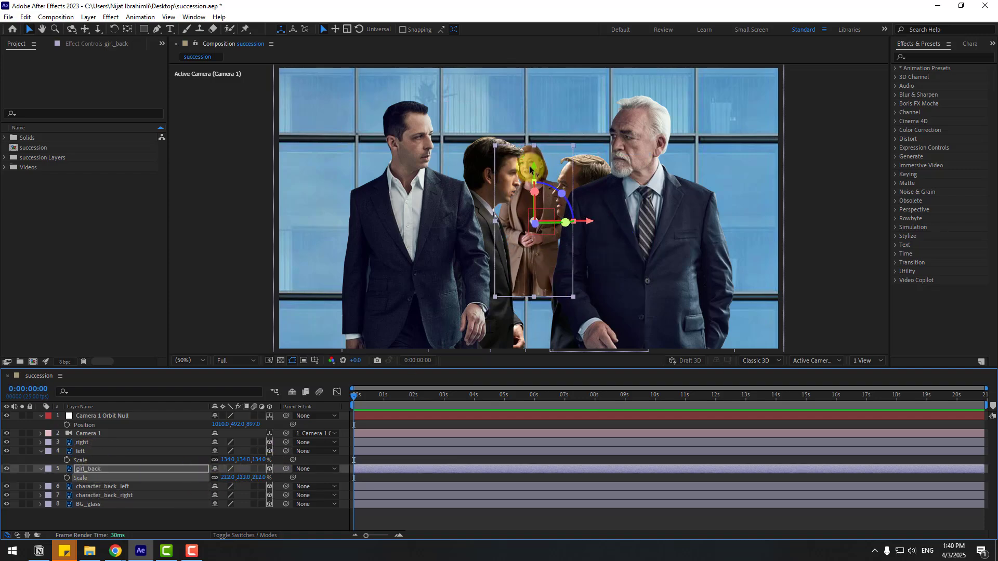
pyautogui.moveTo(534, 170); pyautogui.dragTo(534, 234)
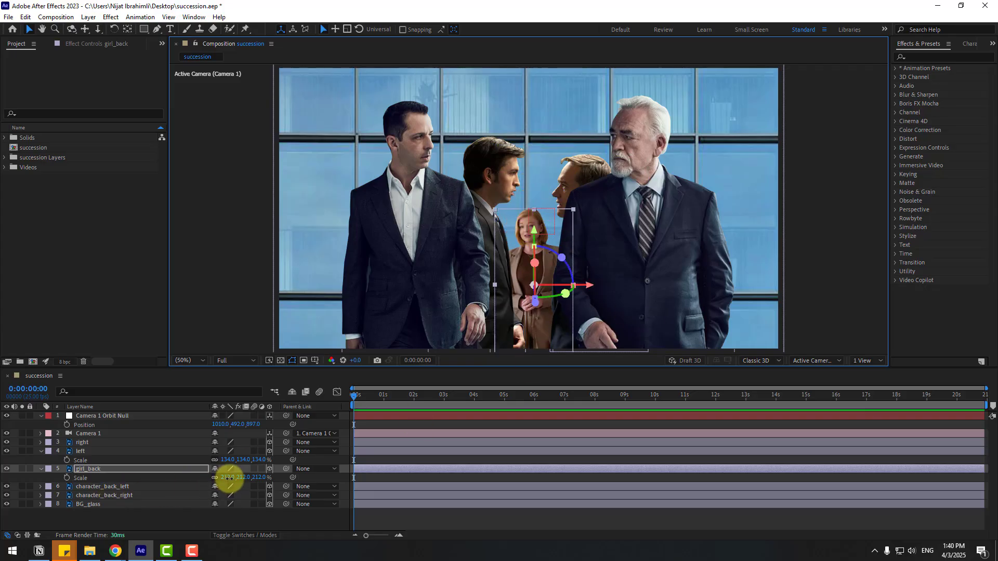
pyautogui.moveTo(227, 477); pyautogui.dragTo(237, 477)
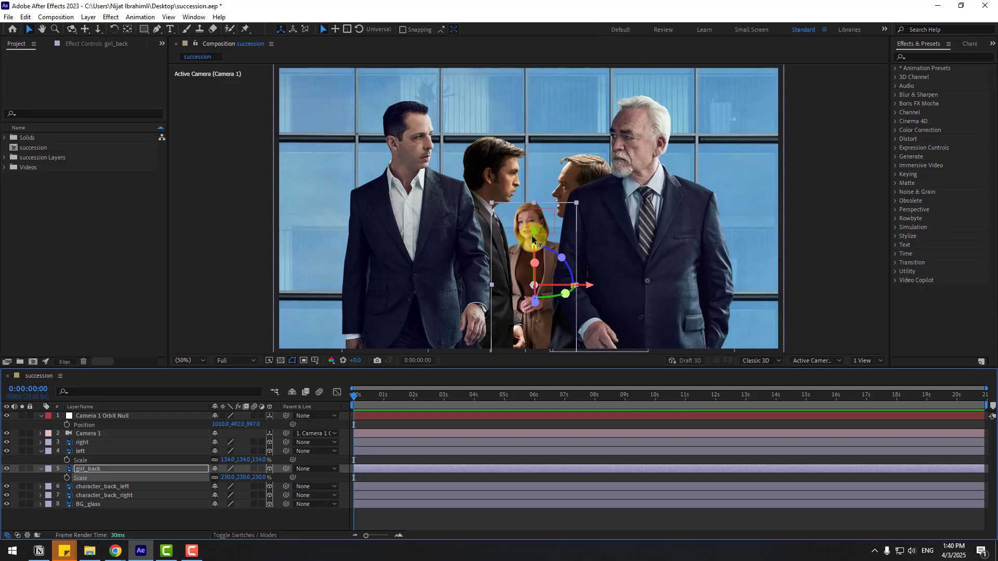
pyautogui.moveTo(534, 230)
pyautogui.mouseDown()
pyautogui.moveTo(536, 199)
pyautogui.moveTo(536, 225)
pyautogui.mouseUp()
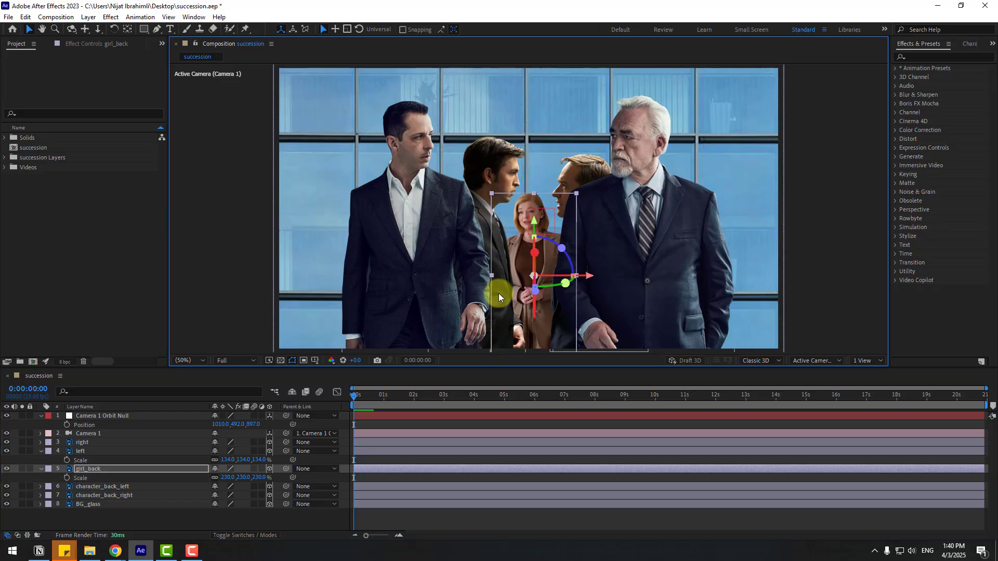
pyautogui.click(40, 469)
pyautogui.click(41, 451)
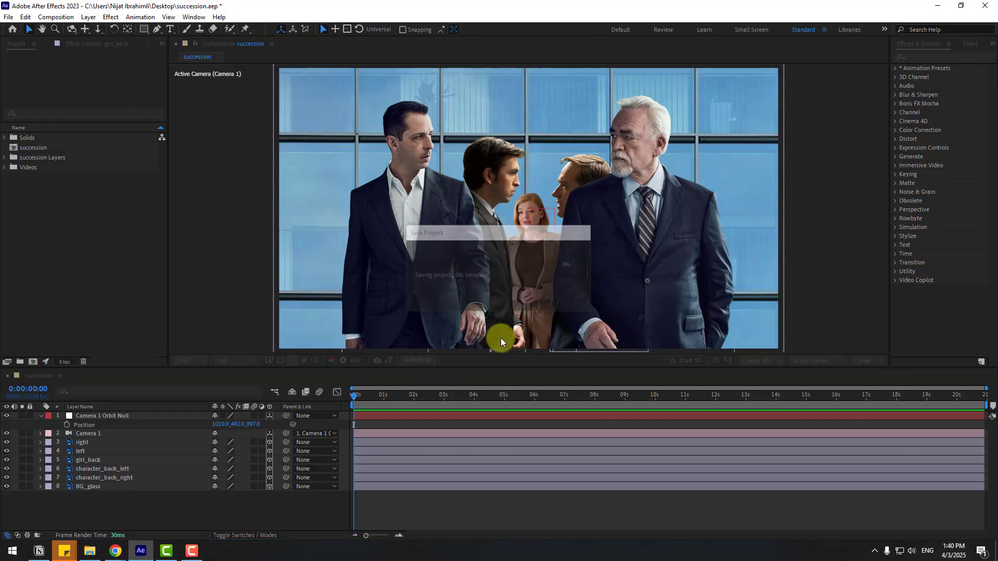
# Spread the foreground characters apart by moving the left layer further left and the right layer further right.
pyautogui.click(431, 248)
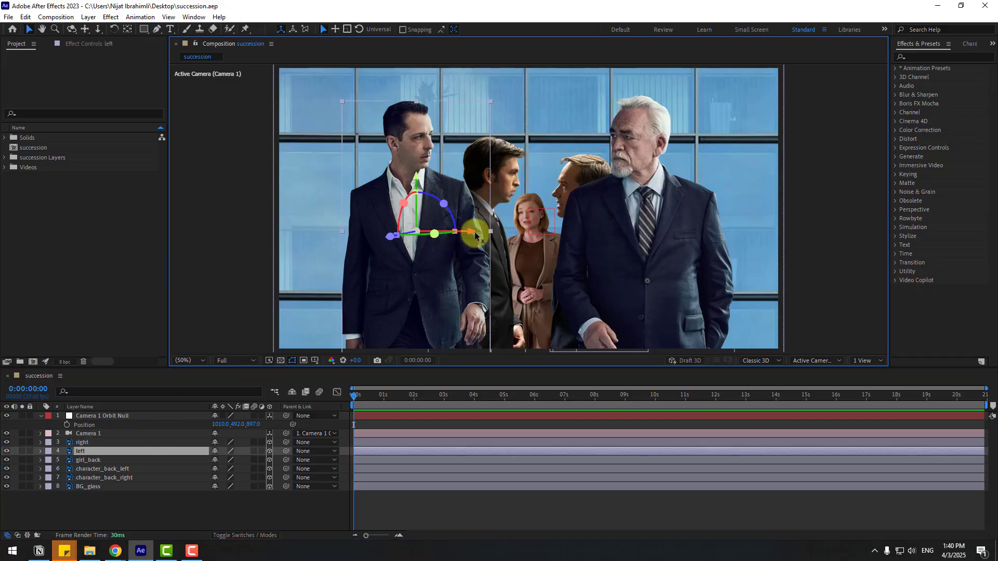
pyautogui.moveTo(471, 231); pyautogui.dragTo(448, 232)
pyautogui.click(647, 223)
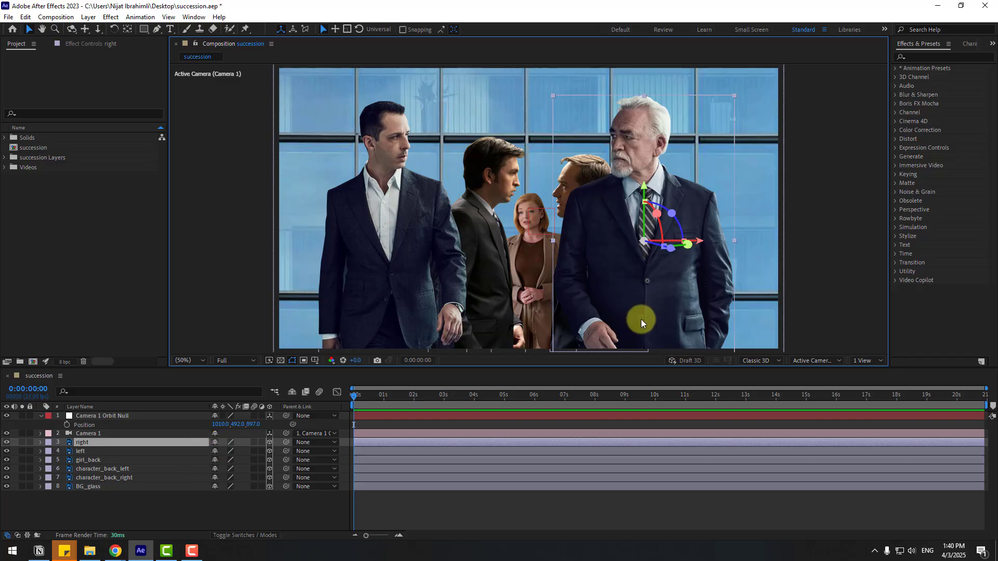
pyautogui.moveTo(704, 241); pyautogui.dragTo(718, 240)
pyautogui.click(42, 417)
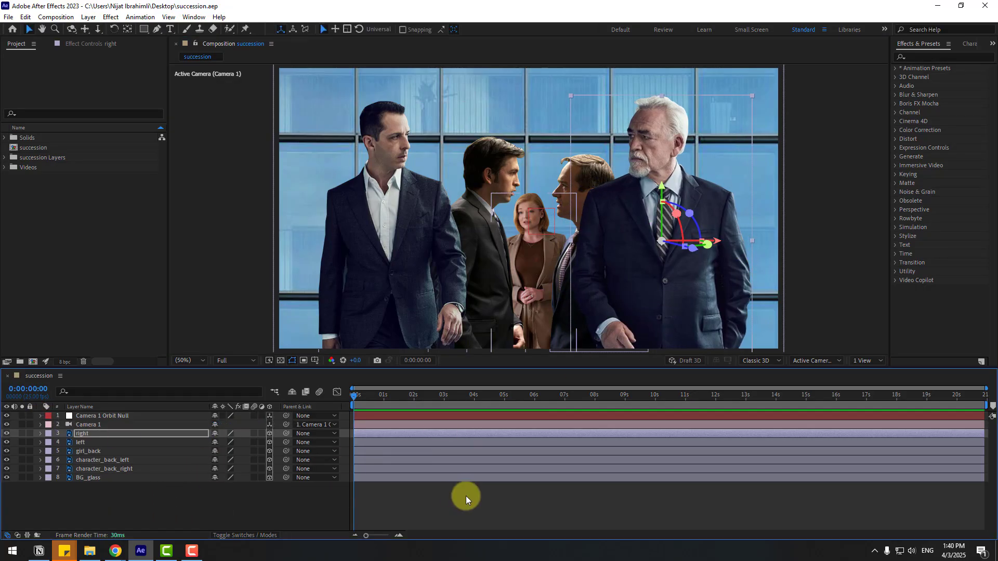
pyautogui.click(98, 491)
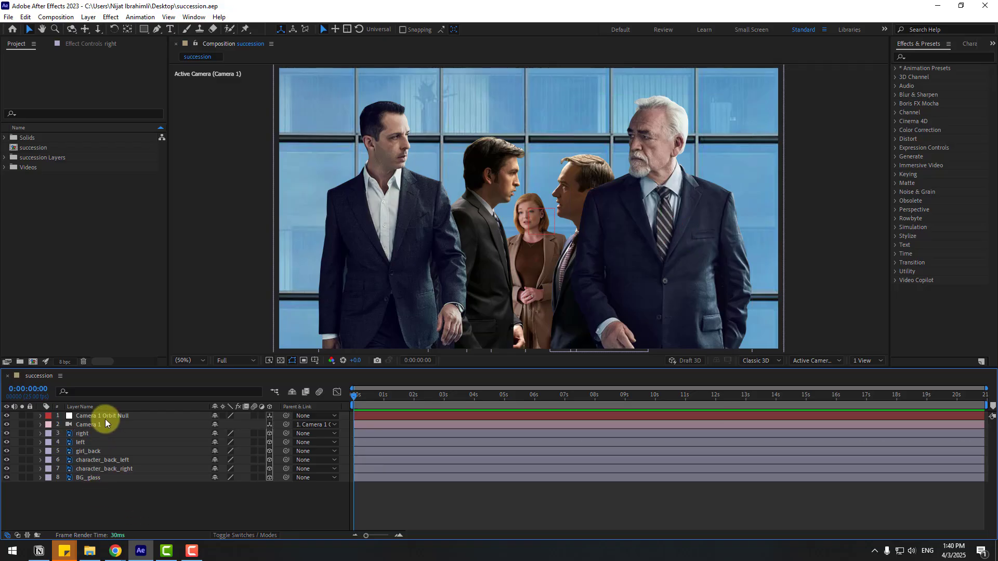
# Add a Position keyframe to the Camera 1 Orbit Null at 0:00:00:00.
pyautogui.click(111, 417)
pyautogui.press('p')
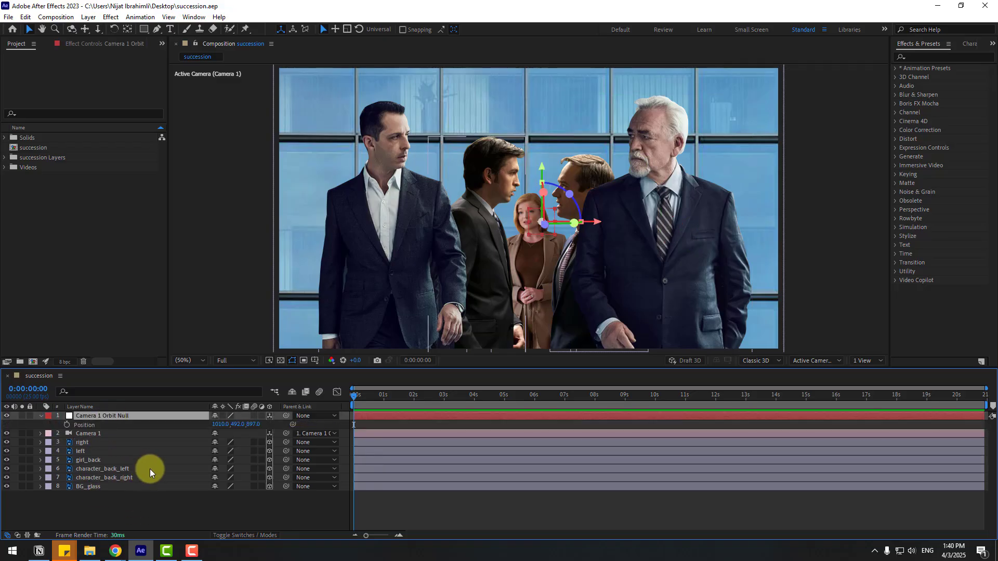
pyautogui.click(67, 425)
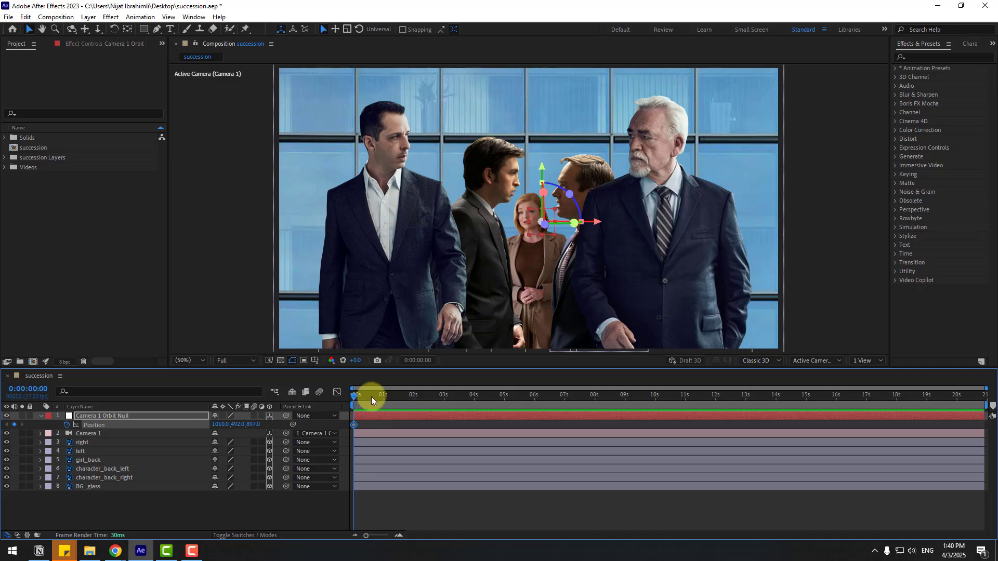
# At 0:00:02:01, keyframe the Camera 1 Orbit Null's position at 1470, 366, 1315 to frame the right character up close.
pyautogui.moveTo(375, 398); pyautogui.dragTo(415, 398)
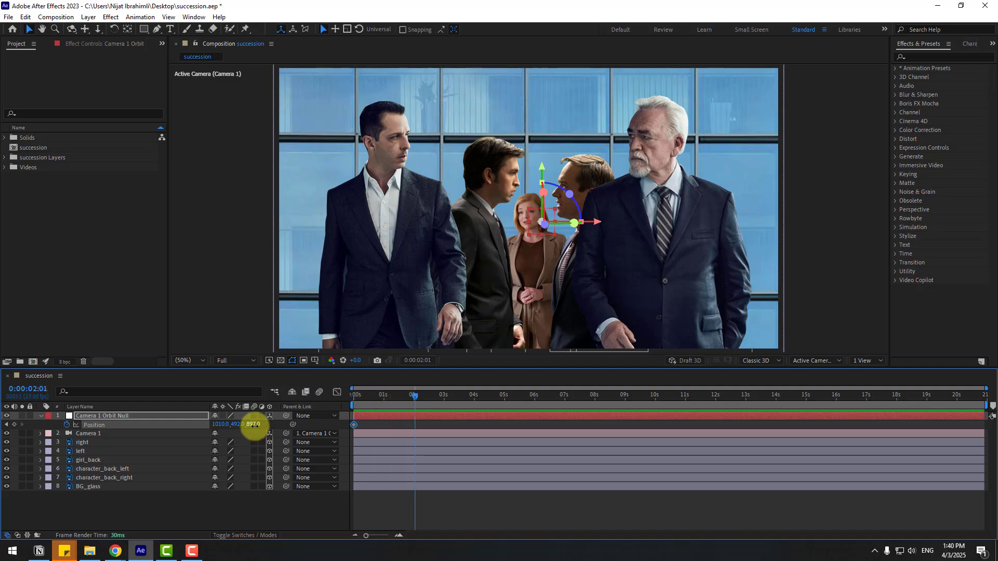
pyautogui.moveTo(254, 425); pyautogui.dragTo(274, 423)
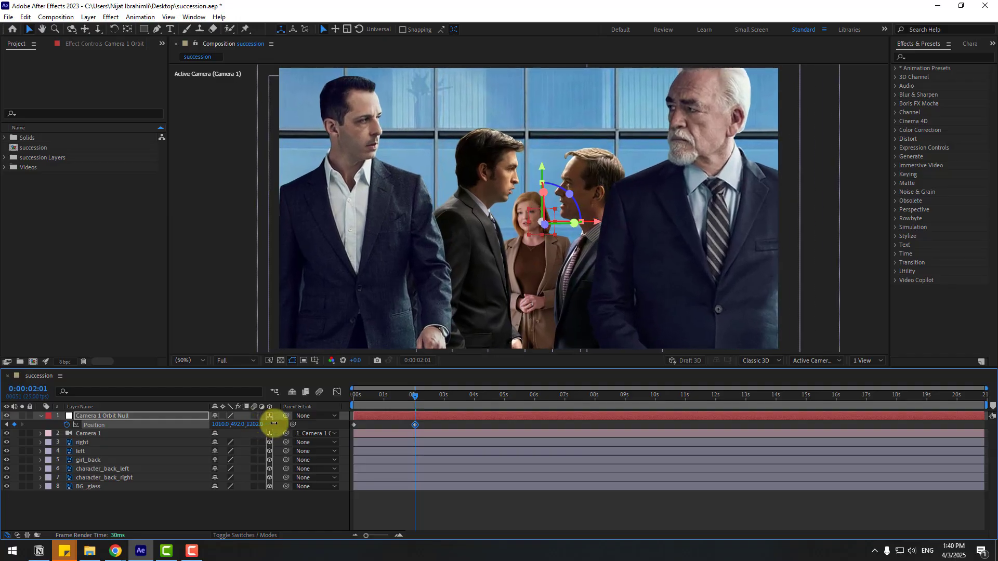
pyautogui.moveTo(550, 213); pyautogui.dragTo(659, 182)
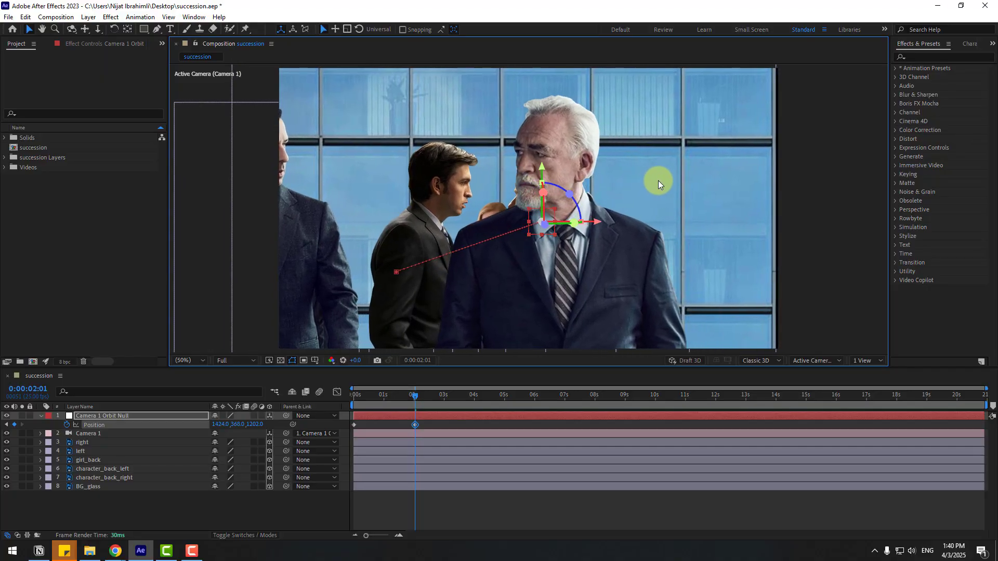
pyautogui.moveTo(258, 426); pyautogui.dragTo(329, 410)
pyautogui.moveTo(538, 217); pyautogui.dragTo(556, 218)
# Apply Easy Ease to both Position keyframes of the Camera 1 Orbit Null.
pyautogui.click(428, 419)
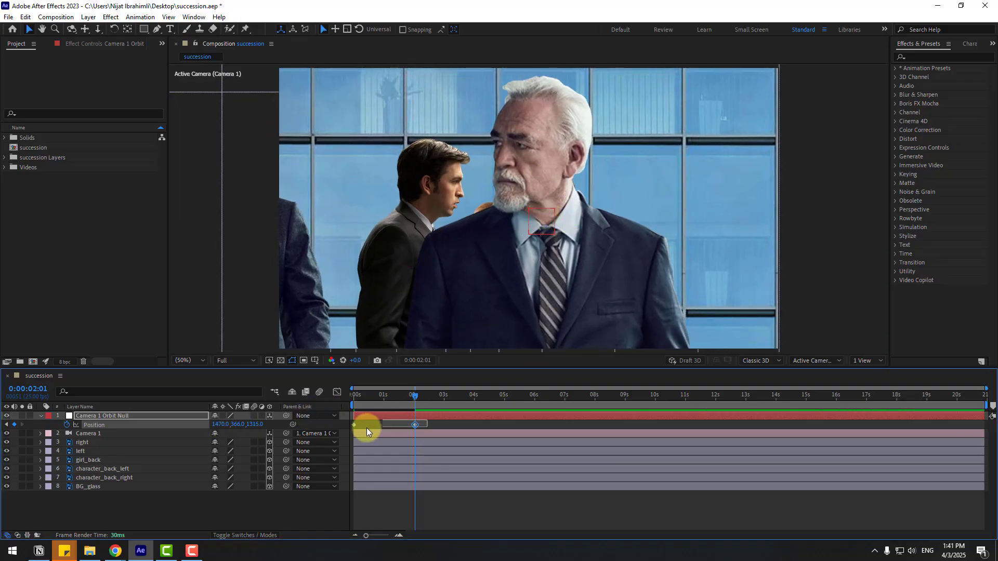
pyautogui.rightClick(355, 424)
pyautogui.moveTo(358, 422)
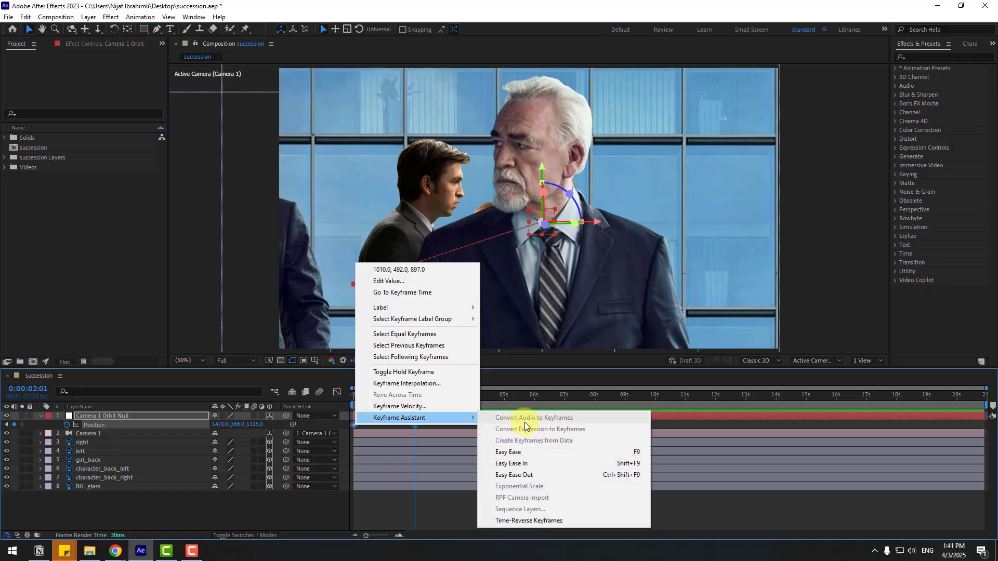
pyautogui.click(627, 451)
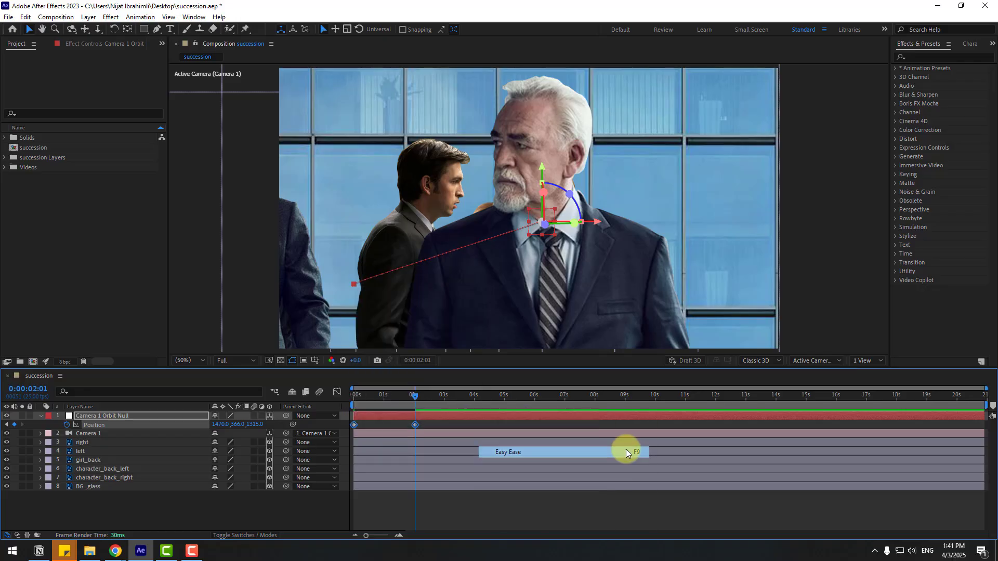
# Reshape the speed graph of the Camera 1 Orbit Null's Position keyframes into a sharper mid-move peak and preview the motion.
pyautogui.click(337, 393)
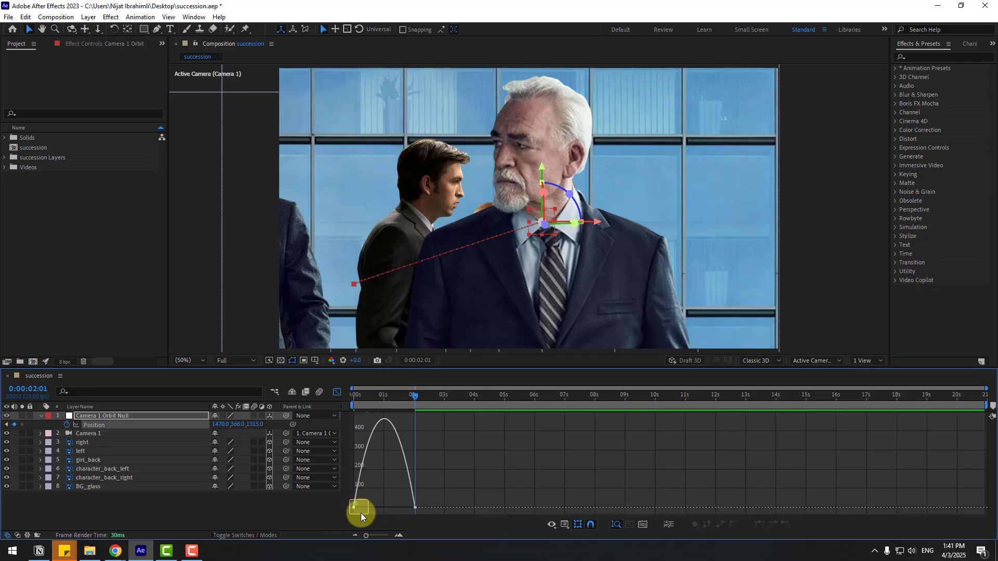
pyautogui.moveTo(361, 513); pyautogui.dragTo(399, 507)
pyautogui.press('space')
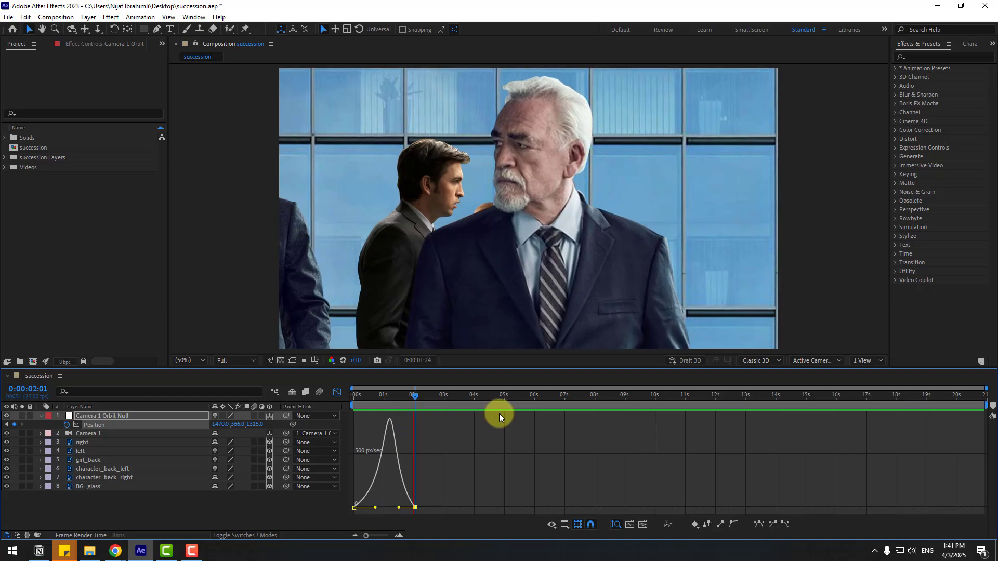
pyautogui.click(381, 402)
pyautogui.click(338, 392)
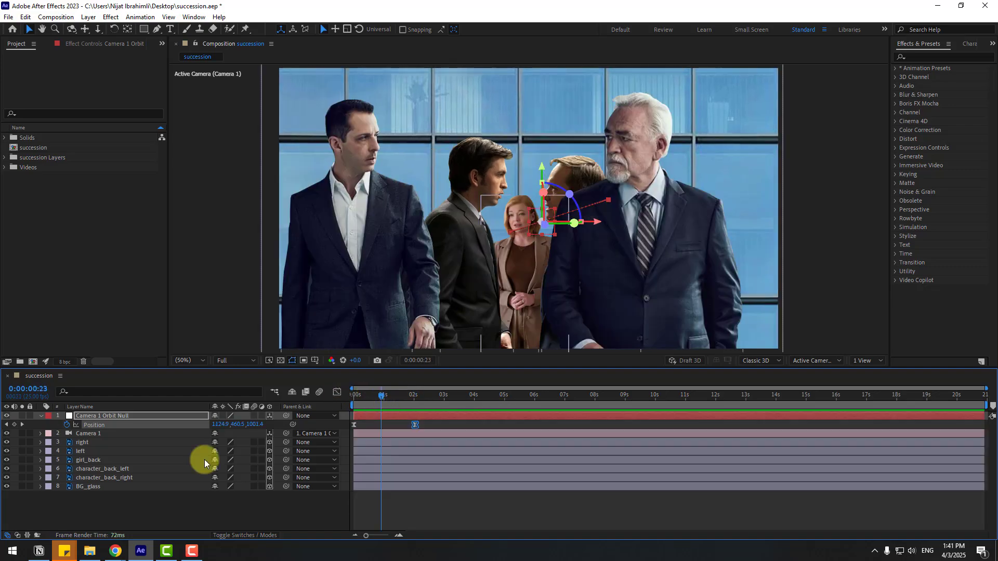
# Create a null object in the succession composition and rename it camera_shake.
pyautogui.click(142, 513)
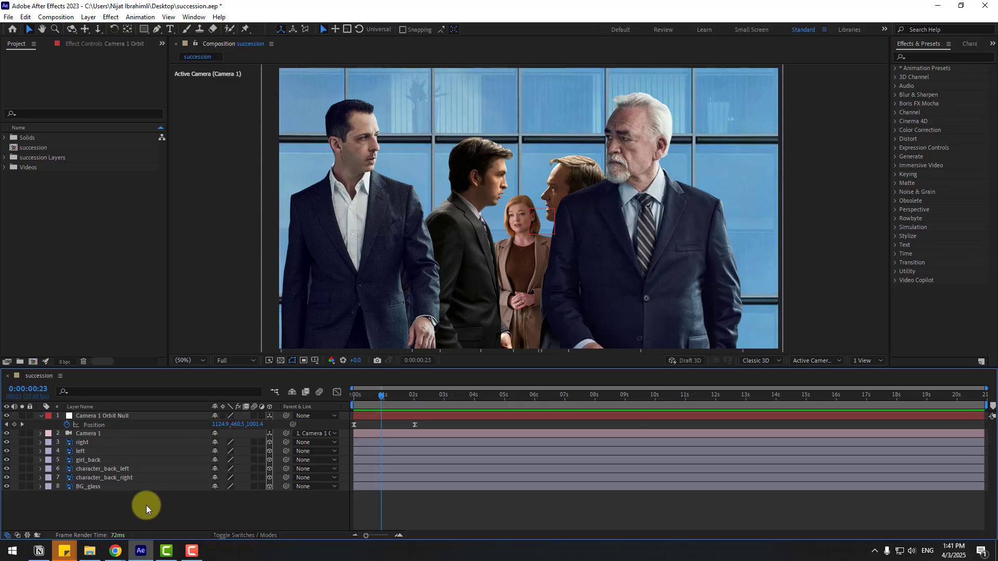
pyautogui.rightClick(146, 505)
pyautogui.moveTo(220, 379)
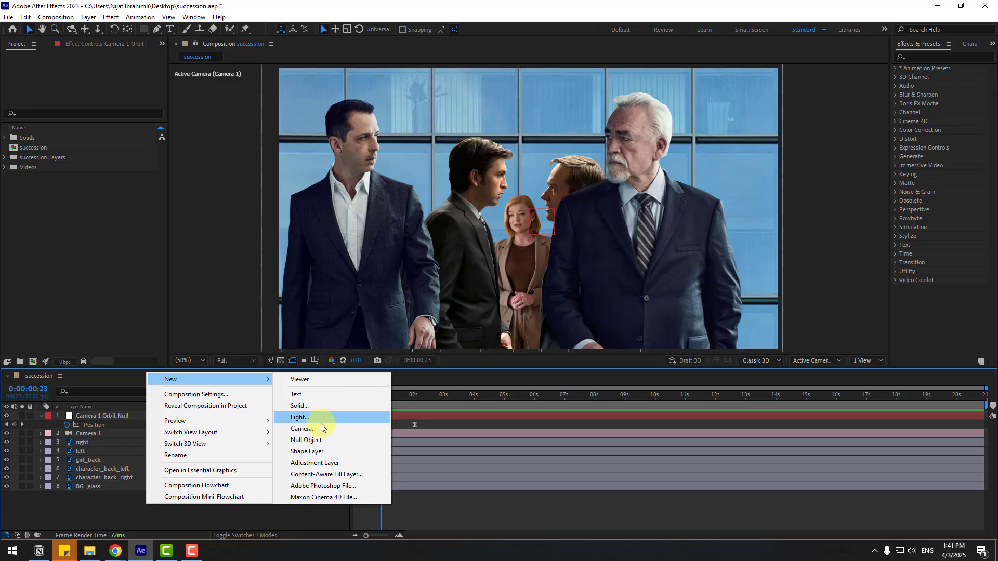
pyautogui.click(312, 440)
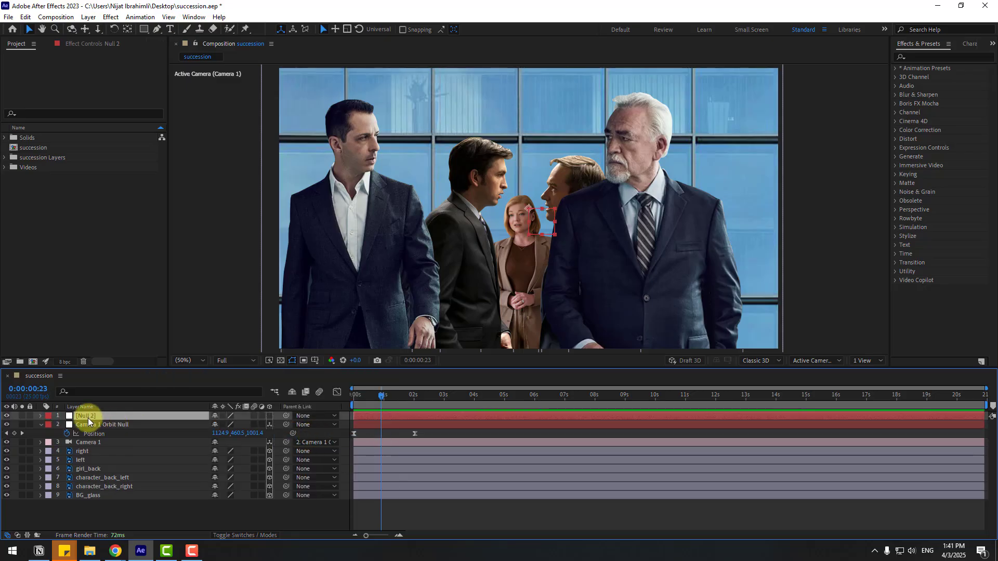
pyautogui.press('Return')
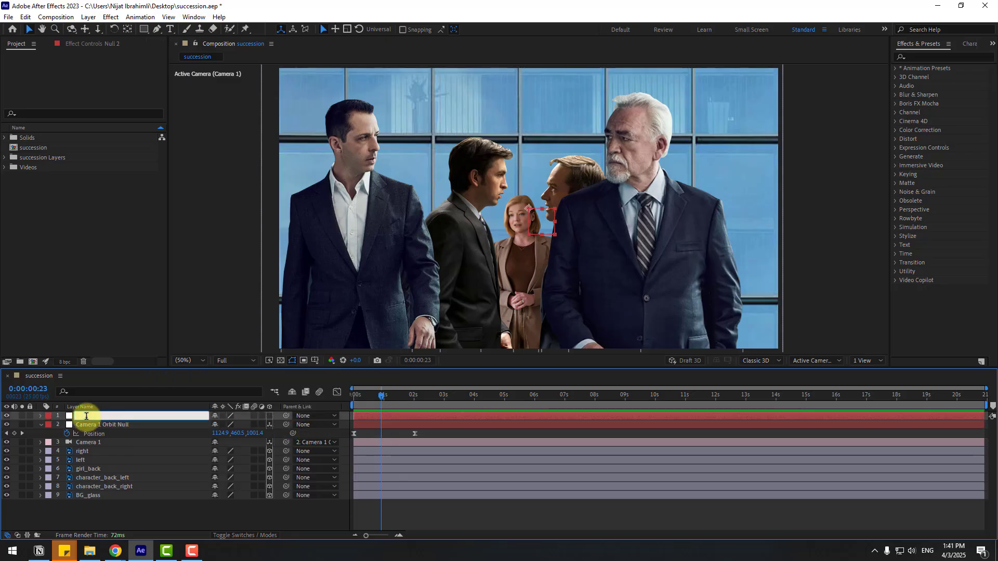
pyautogui.write('camera_shake')
pyautogui.press('Return')
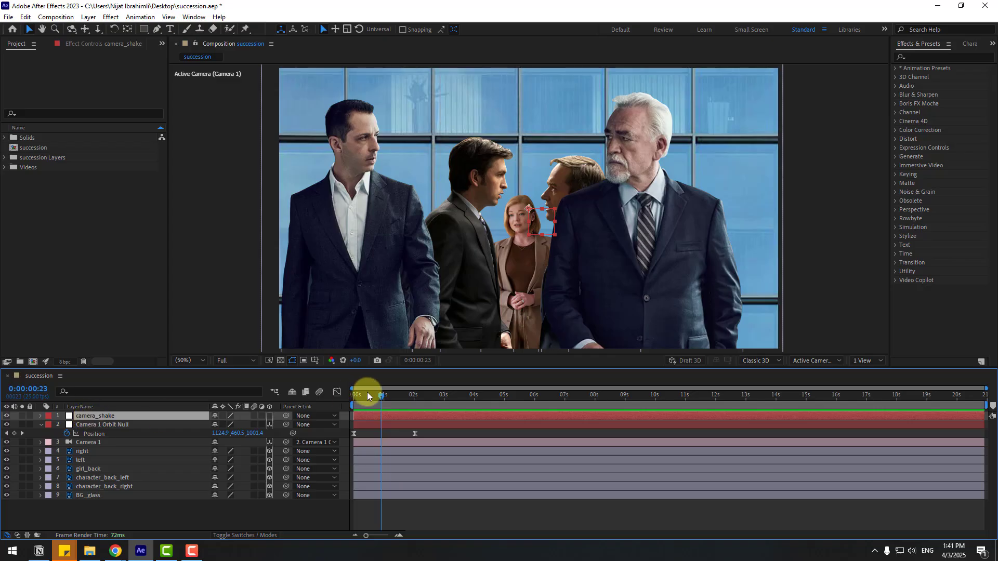
# Apply the expression wiggle(2,30) to the Position of the camera_shake null.
pyautogui.moveTo(379, 397); pyautogui.dragTo(353, 397)
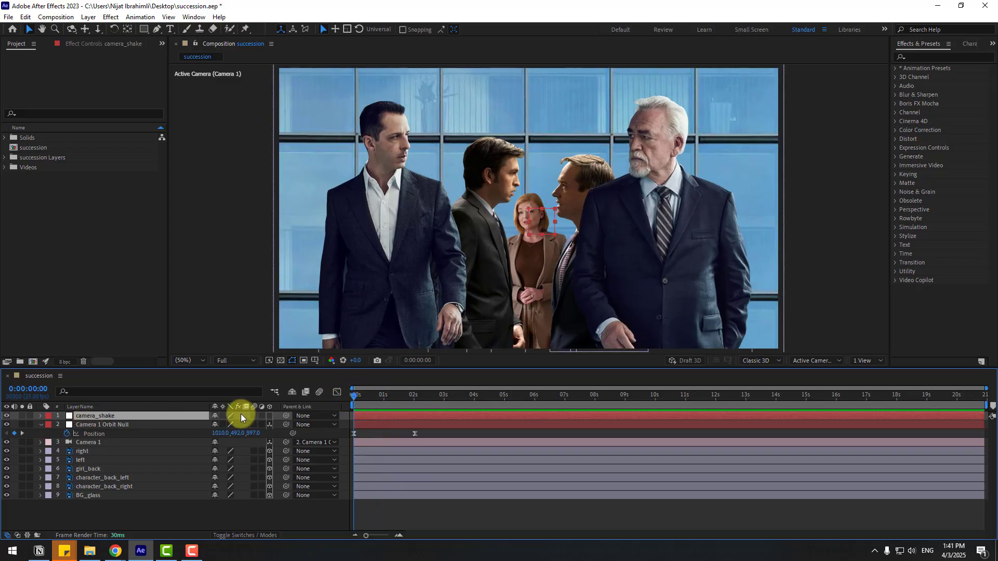
pyautogui.press('p')
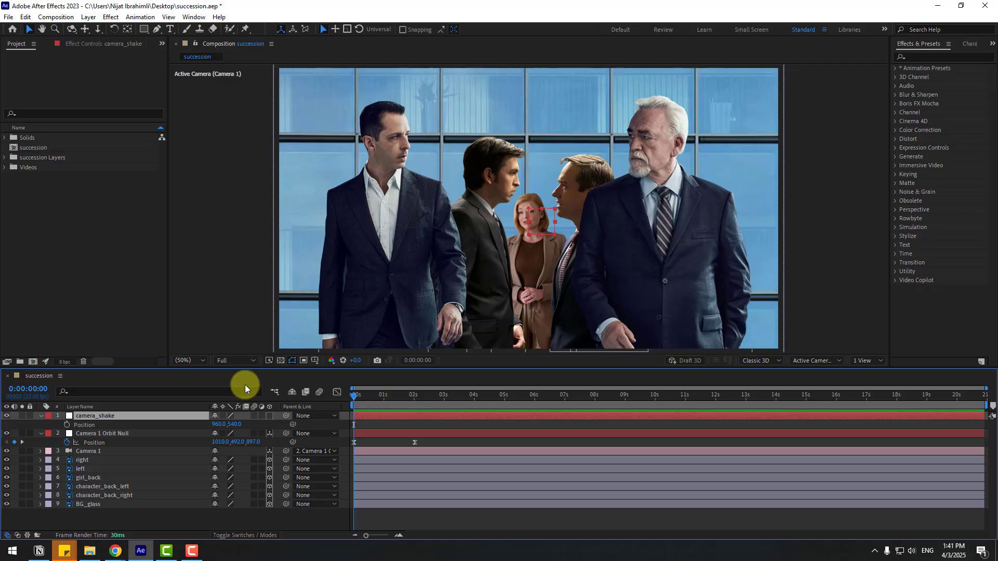
pyautogui.keyDown('alt'); pyautogui.click(67, 425); pyautogui.keyUp('alt')
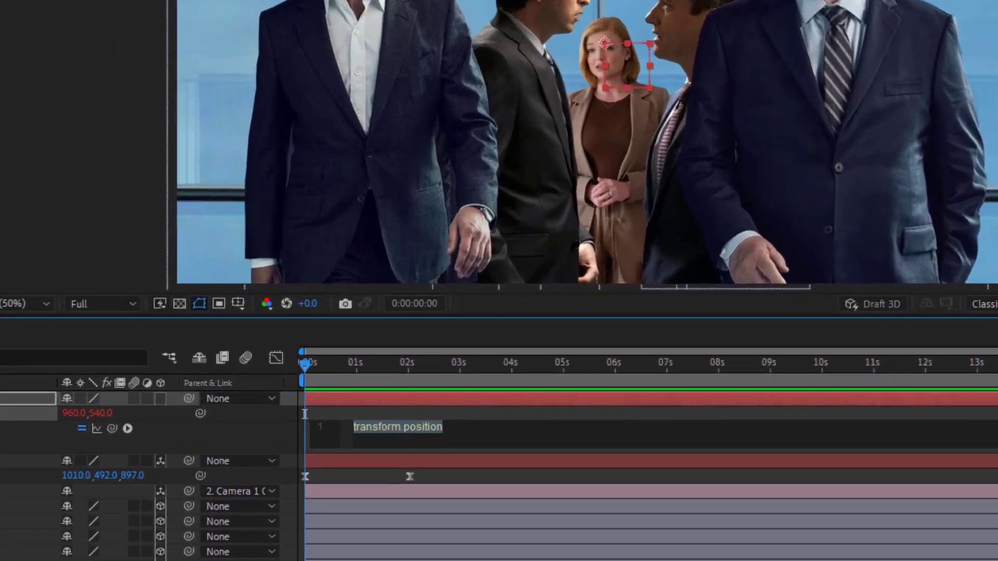
pyautogui.write('wiggle(2,30')
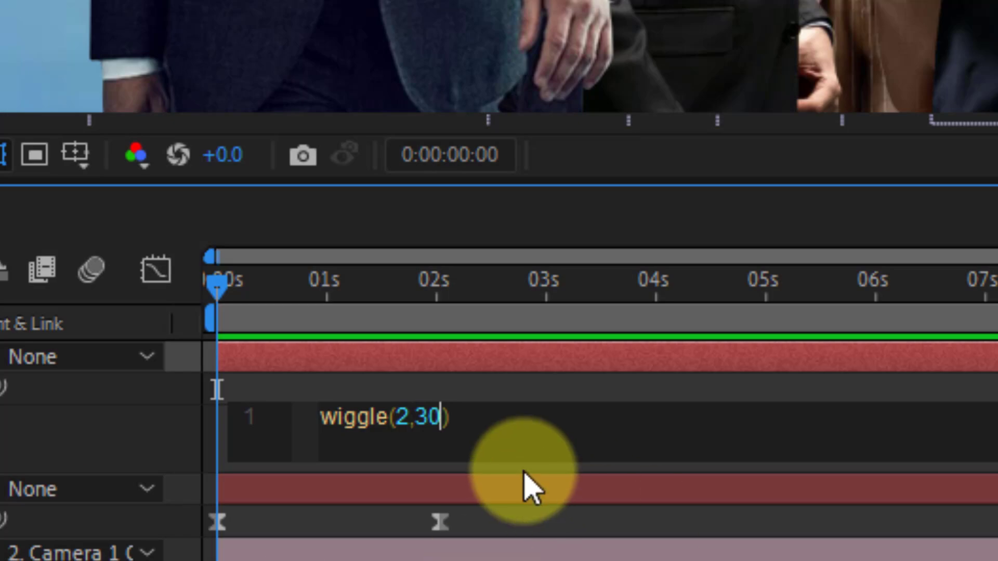
pyautogui.click(393, 389)
# Solo the camera_shake null and preview its wiggle motion.
pyautogui.click(92, 417)
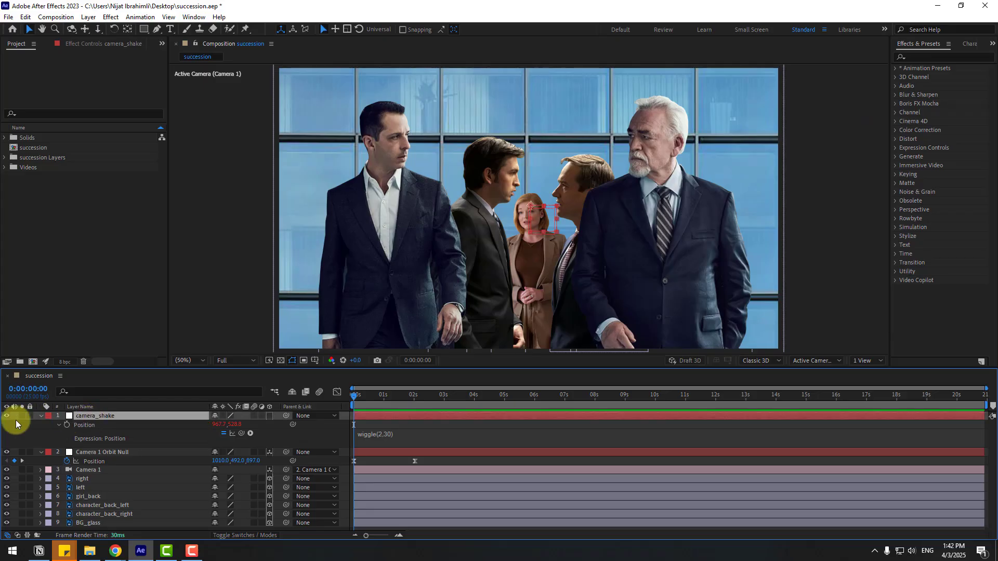
pyautogui.click(22, 416)
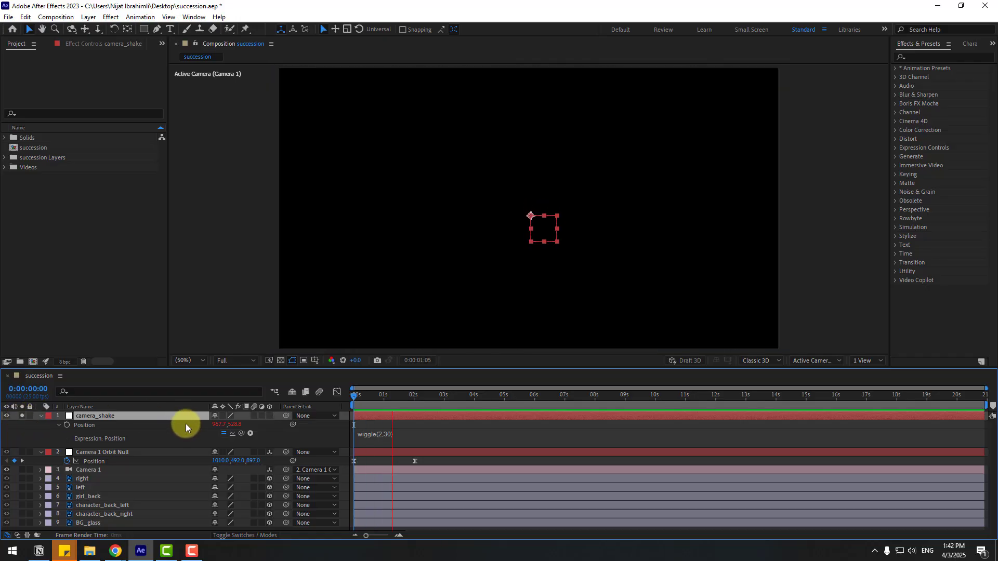
pyautogui.press('space')
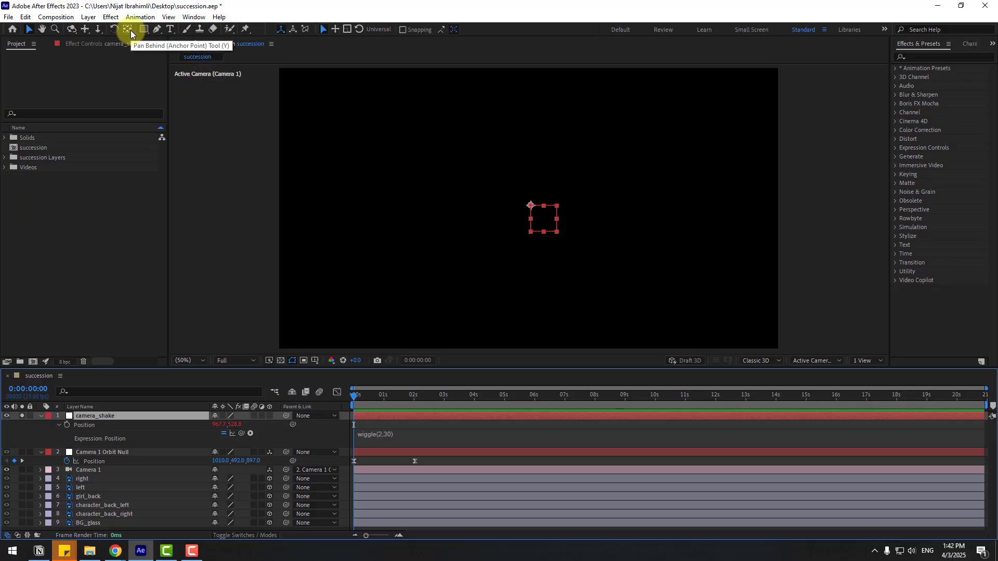
# Center the anchor point of the camera_shake null, preview its motion, and turn off the layer's solo.
pyautogui.hotkey('ctrl', 'alt', 'Home')
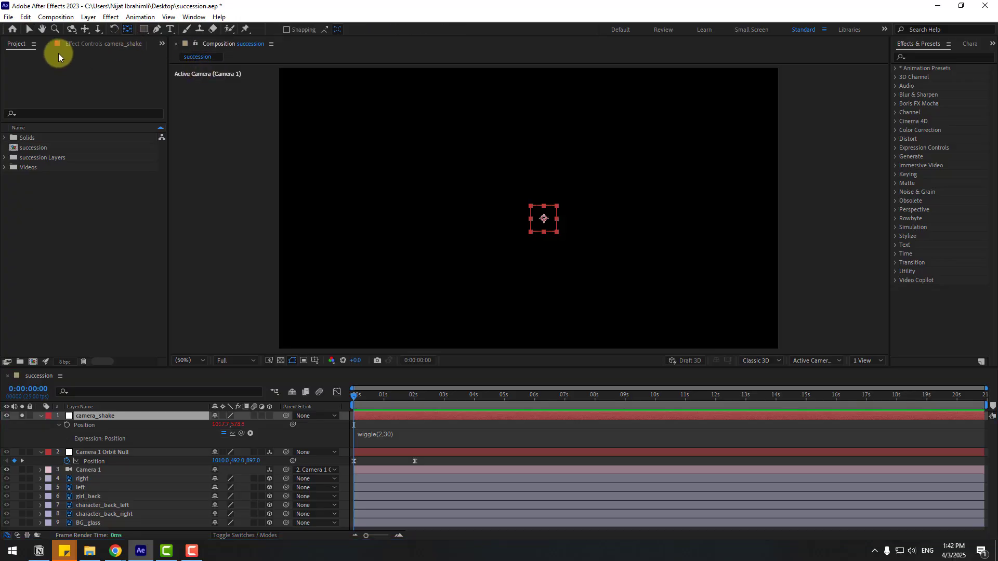
pyautogui.press('space')
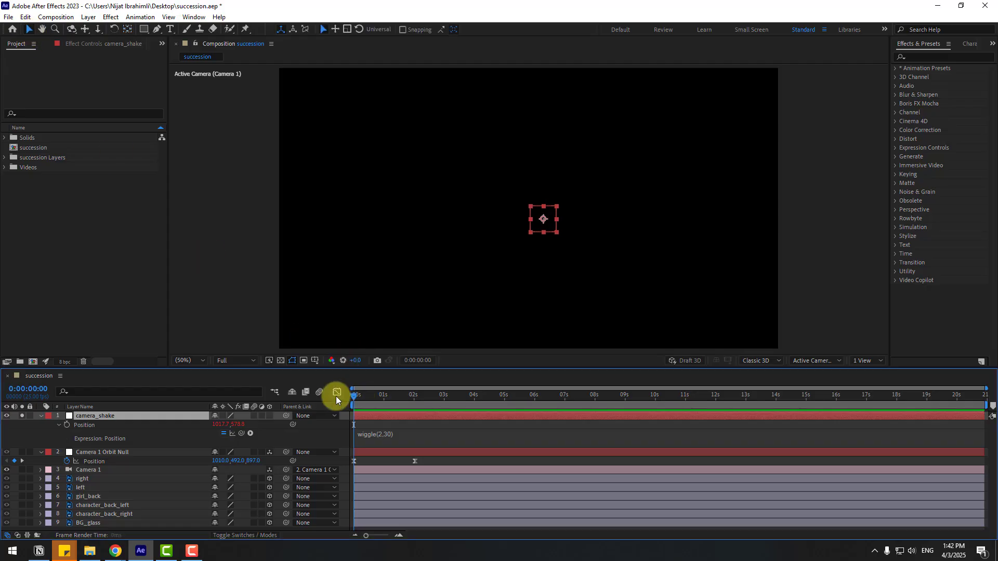
pyautogui.press('space')
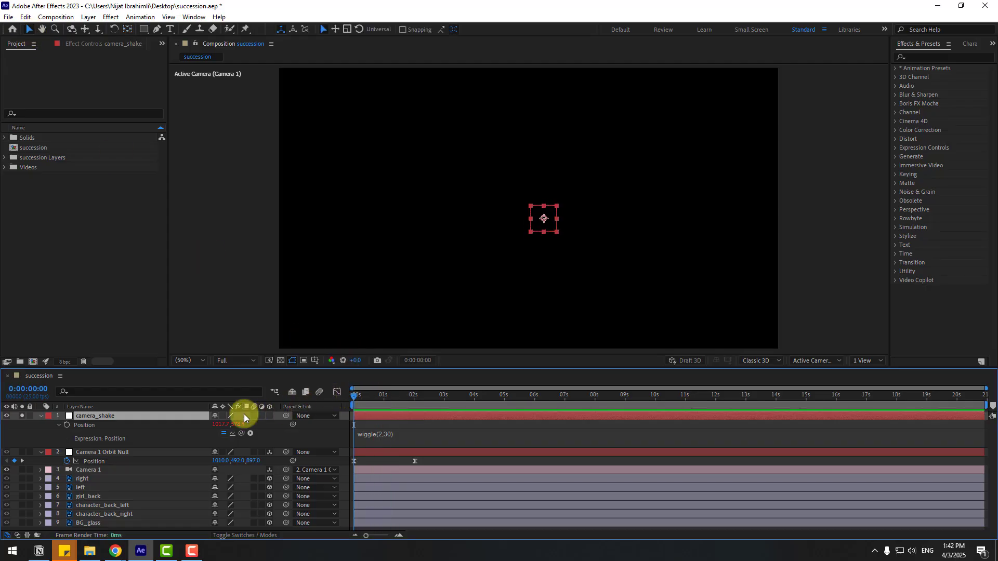
pyautogui.click(22, 417)
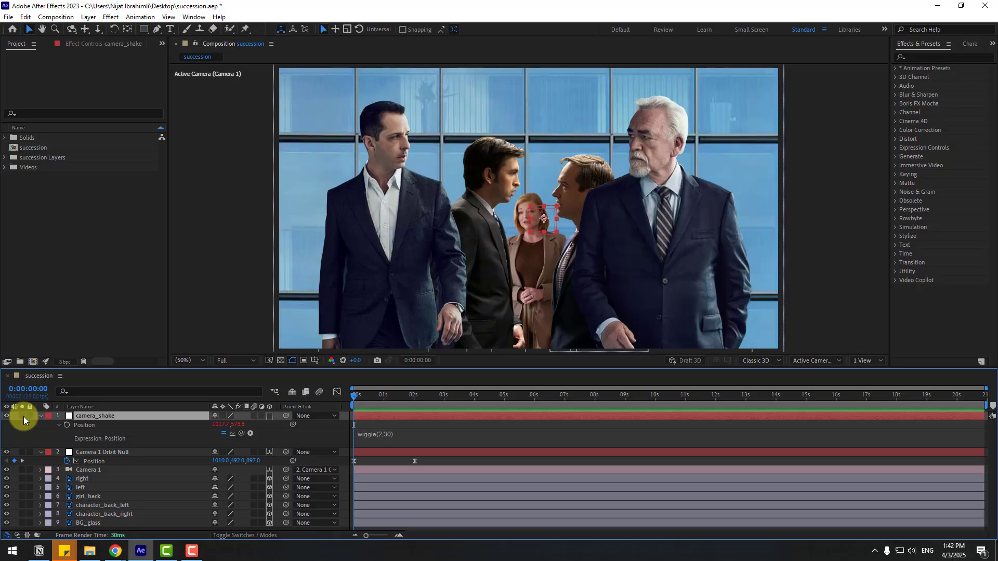
# Parent the Camera 1 Orbit Null to camera_shake and preview the shaking camera move.
pyautogui.click(105, 453)
pyautogui.moveTo(286, 452); pyautogui.dragTo(97, 423)
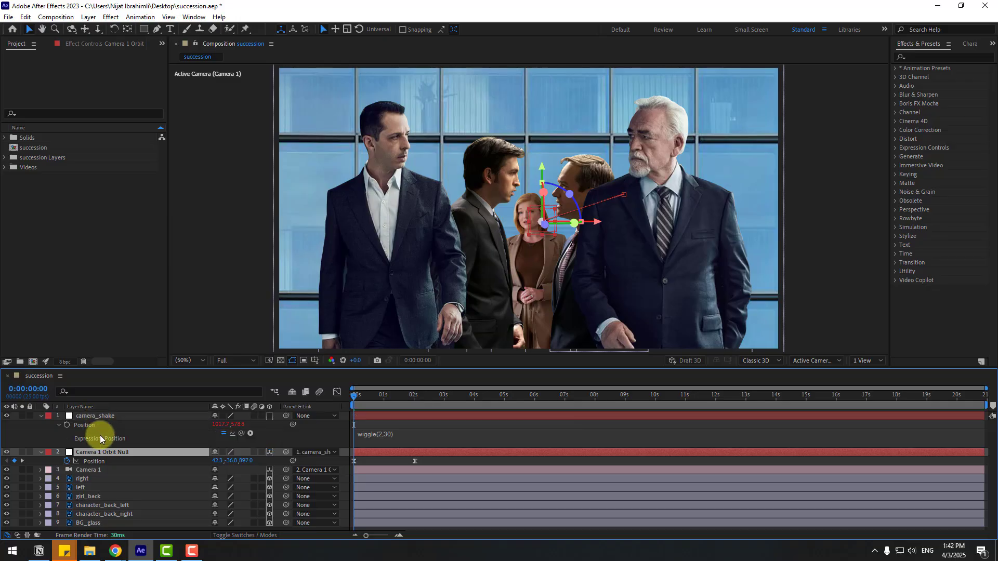
pyautogui.press('space')
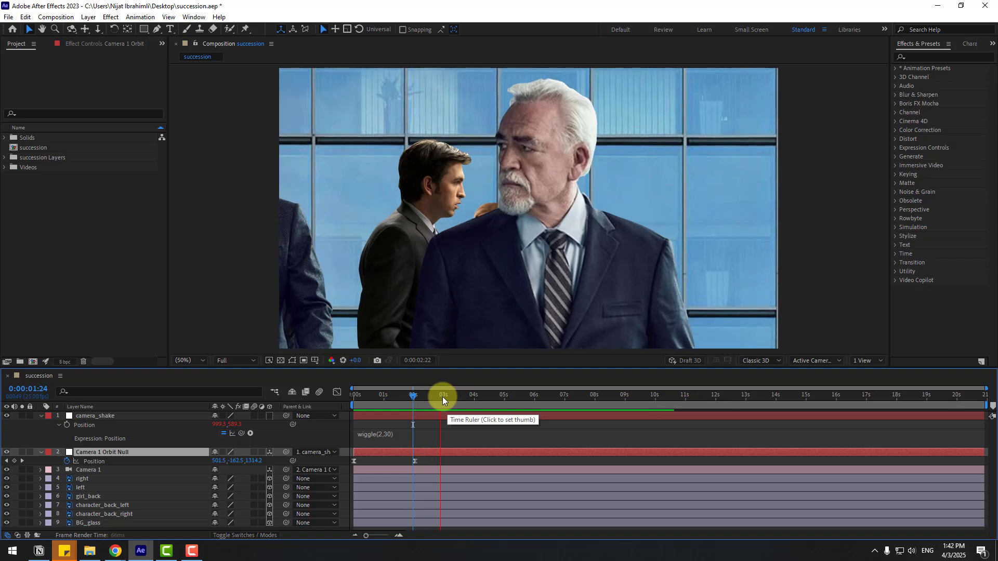
pyautogui.press('space')
# Lower the wiggle frequency of camera_shake to 1.2, making the expression wiggle(1.2,30), and preview the animation.
pyautogui.click(384, 439)
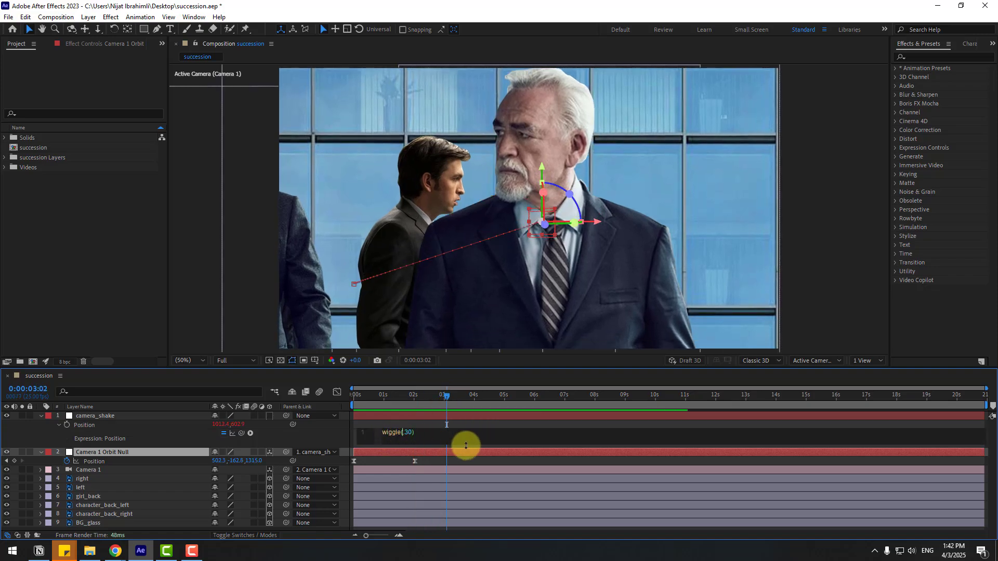
pyautogui.write('1')
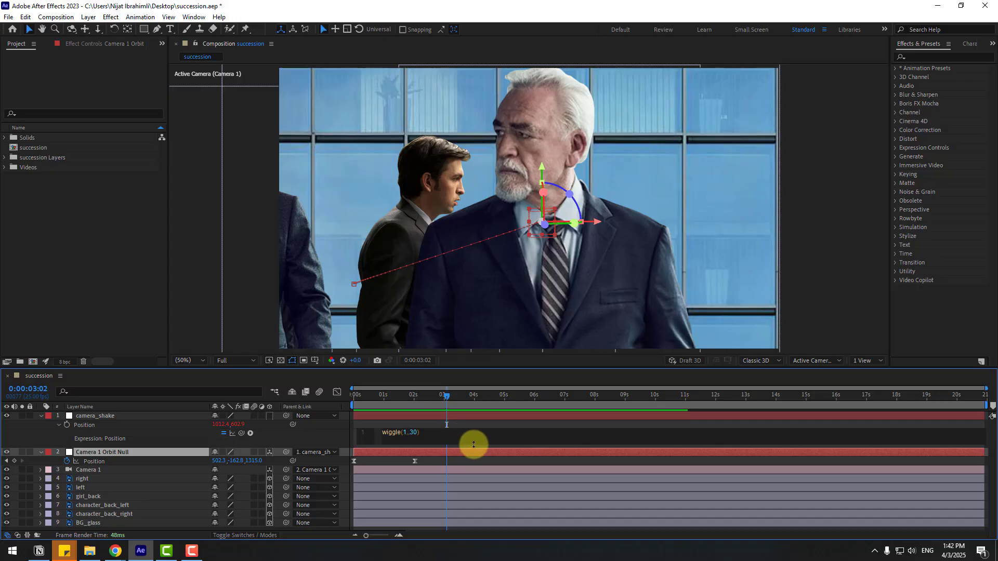
pyautogui.write('.2')
pyautogui.press('KP_Enter')
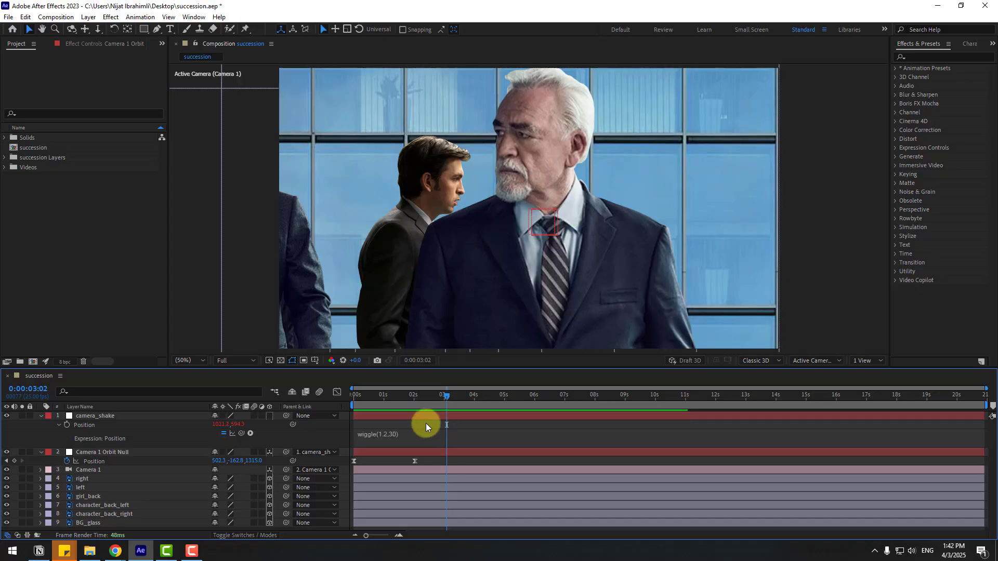
pyautogui.press('space')
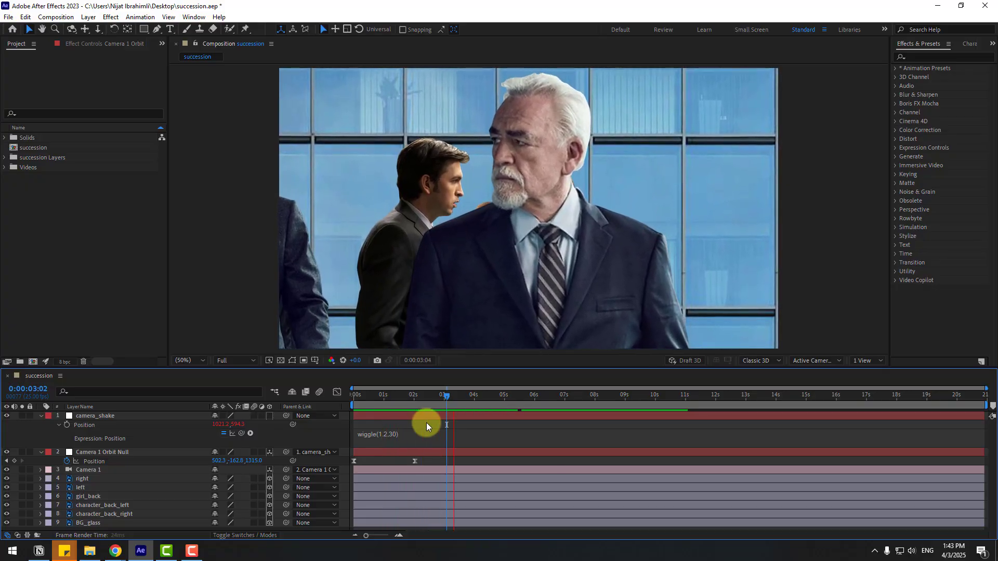
pyautogui.click(398, 401)
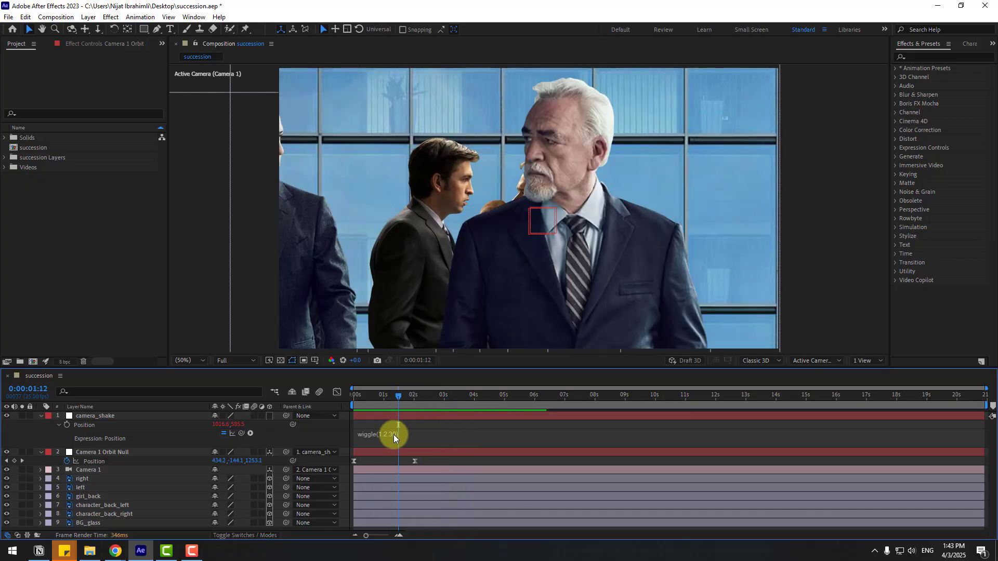
# Reduce the wiggle amplitude of camera_shake to 22, making the expression wiggle(1.2,22), and preview the animation.
pyautogui.click(395, 436)
pyautogui.press('BackSpace')
pyautogui.press('BackSpace')
pyautogui.press('BackSpace')
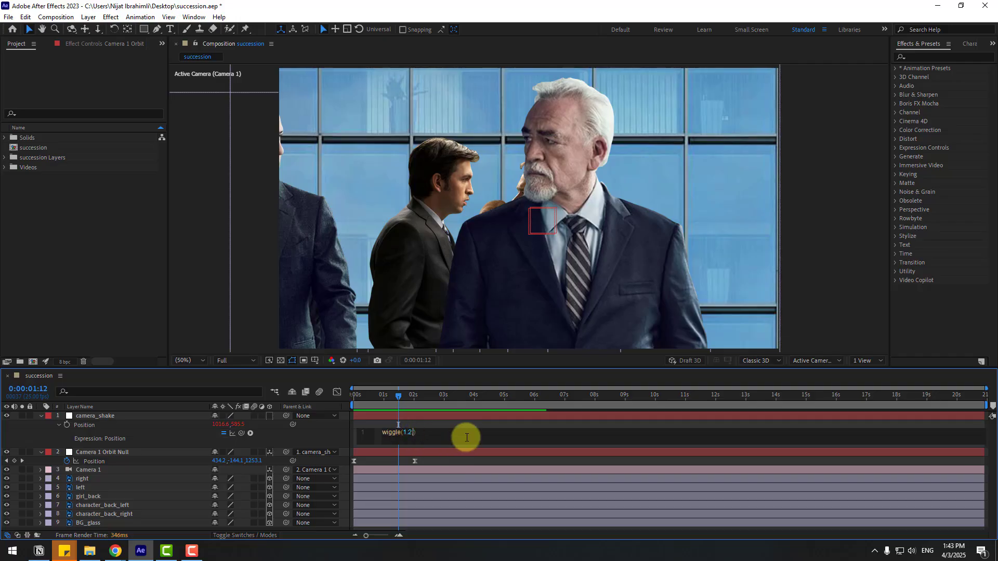
pyautogui.write(',22')
pyautogui.click(431, 424)
pyautogui.press('space')
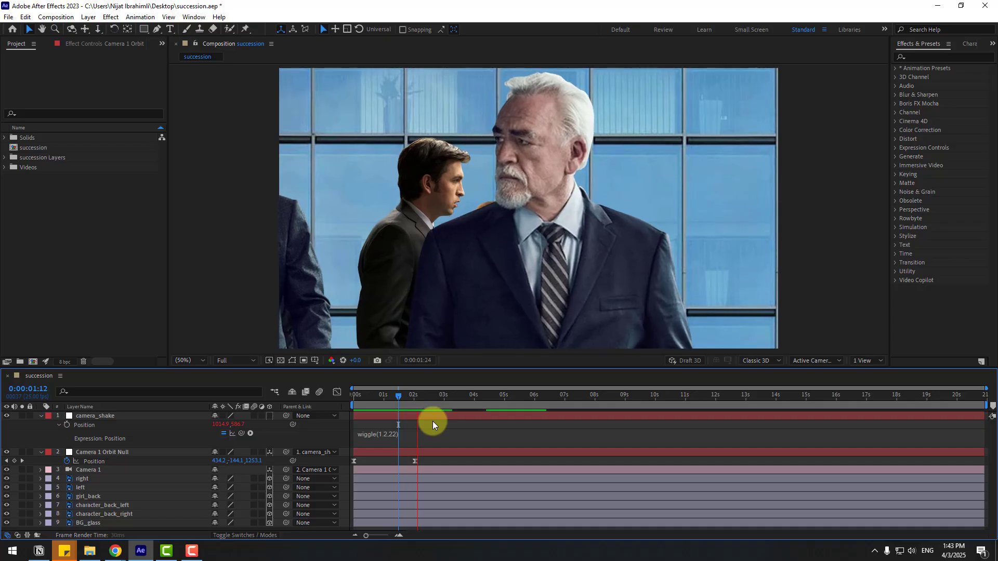
pyautogui.click(414, 401)
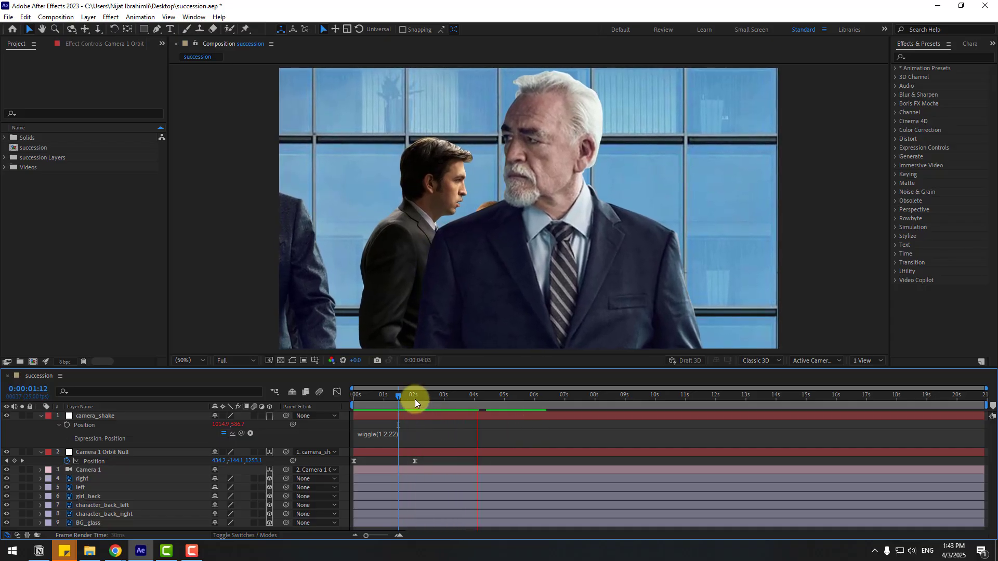
# Collapse the properties of the camera_shake and Camera 1 Orbit Null layers and save the project.
pyautogui.click(41, 416)
pyautogui.click(41, 425)
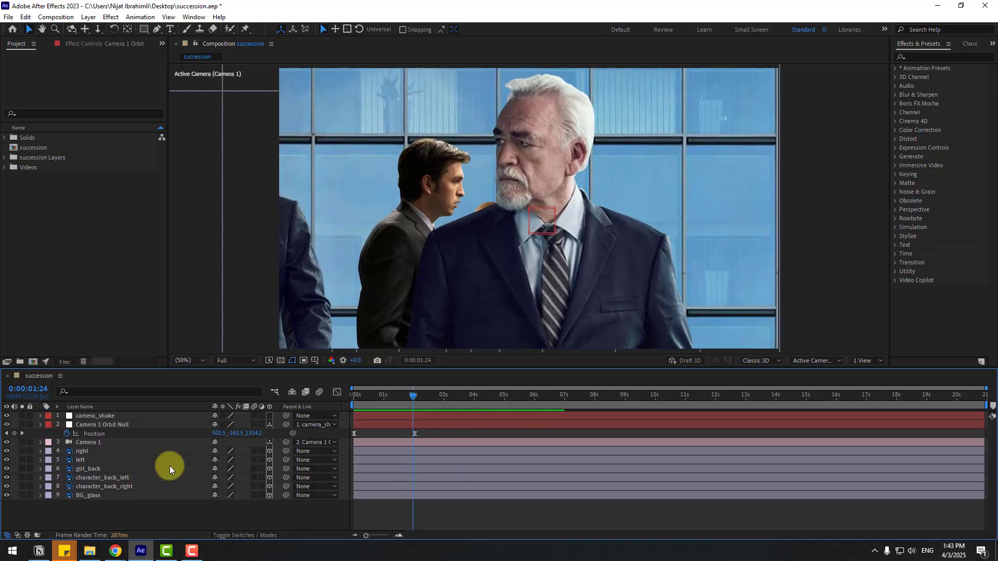
pyautogui.click(73, 191)
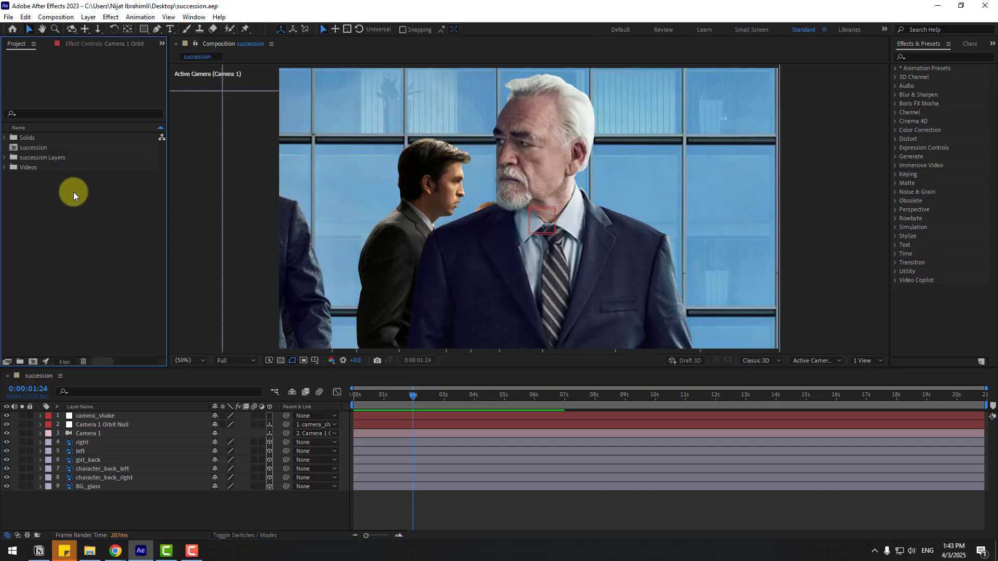
# Place animation_01.mov from the Videos folder in the layer stack between character_back_right and BG_glass.
pyautogui.click(5, 167)
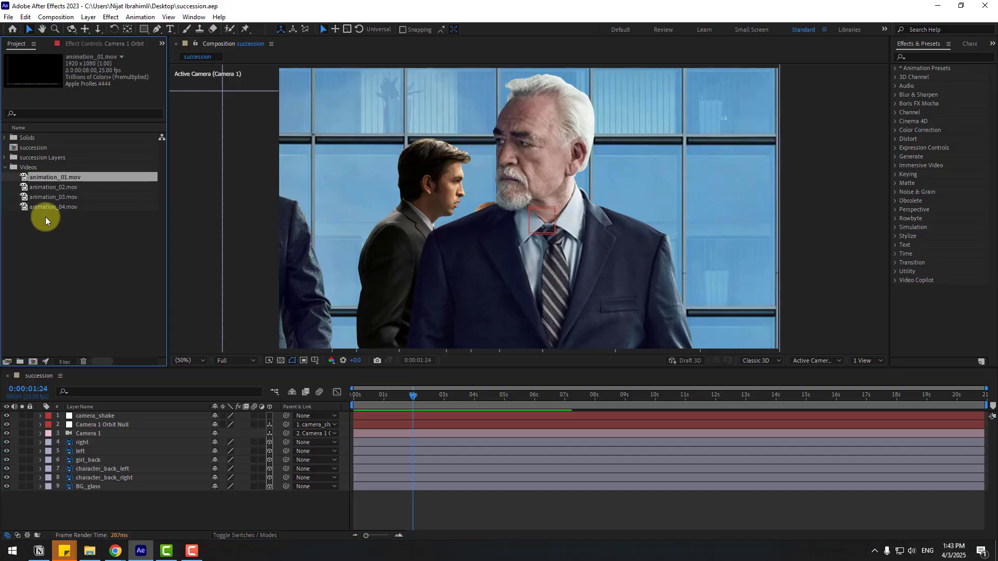
pyautogui.click(49, 179)
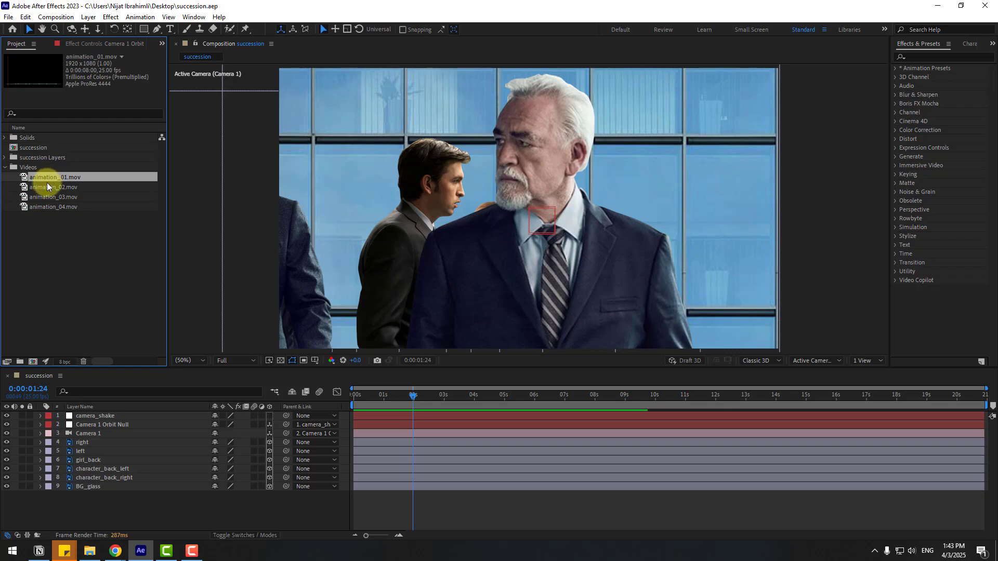
pyautogui.click(42, 187)
pyautogui.click(41, 197)
pyautogui.click(40, 216)
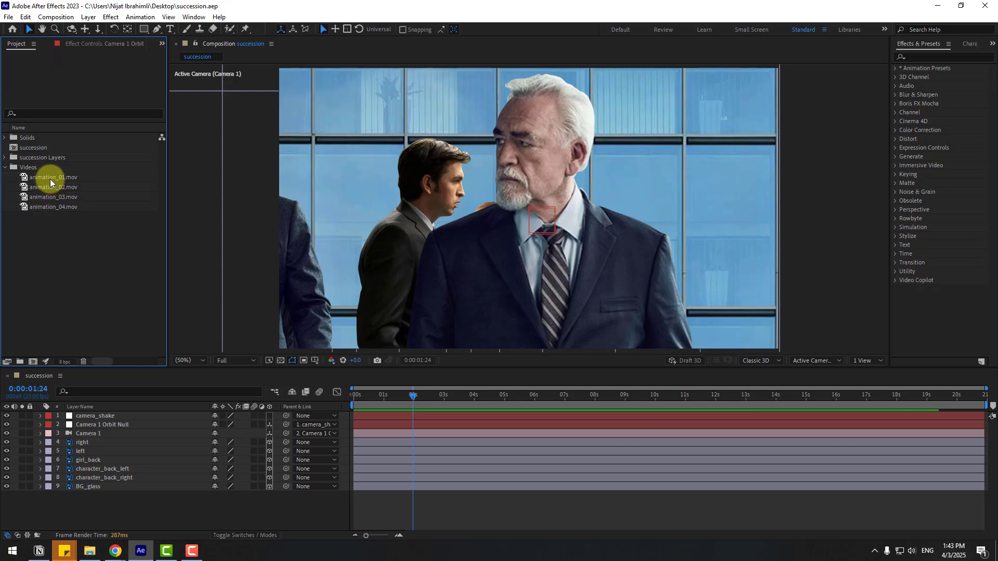
pyautogui.moveTo(50, 179); pyautogui.dragTo(111, 479)
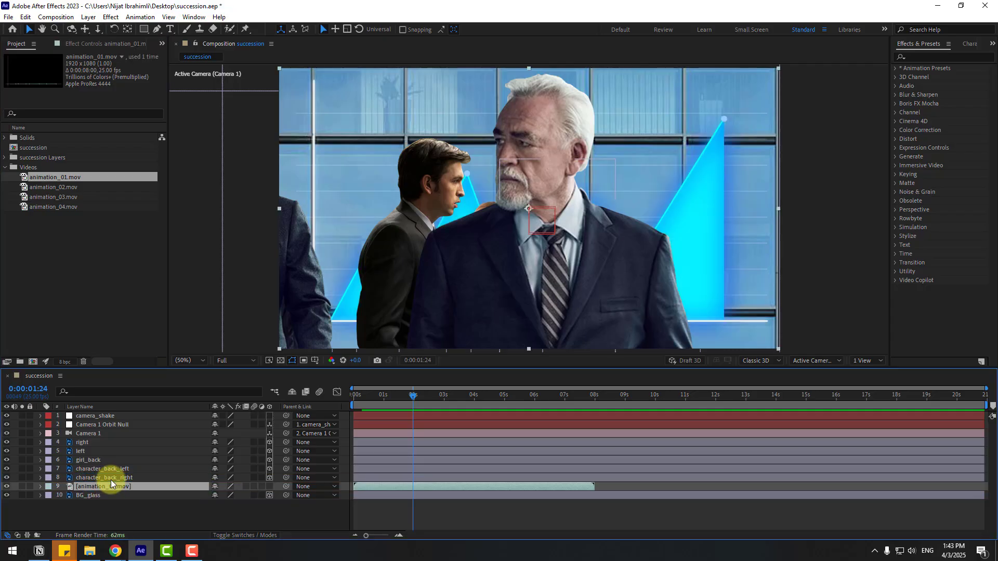
# Nudge the animation_01.mov graph in the frame and shift its layer to start slightly after 1 second.
pyautogui.moveTo(699, 236); pyautogui.dragTo(696, 245)
pyautogui.click(314, 490)
pyautogui.moveTo(359, 487); pyautogui.dragTo(393, 487)
pyautogui.moveTo(371, 397); pyautogui.dragTo(456, 403)
# Make the animation_01.mov layer a 3D layer.
pyautogui.click(146, 509)
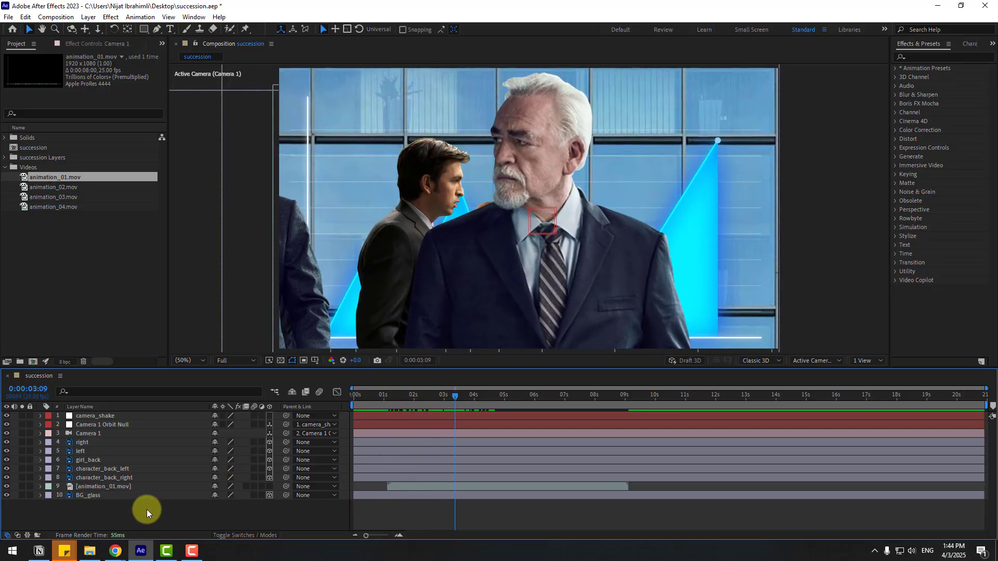
pyautogui.click(120, 488)
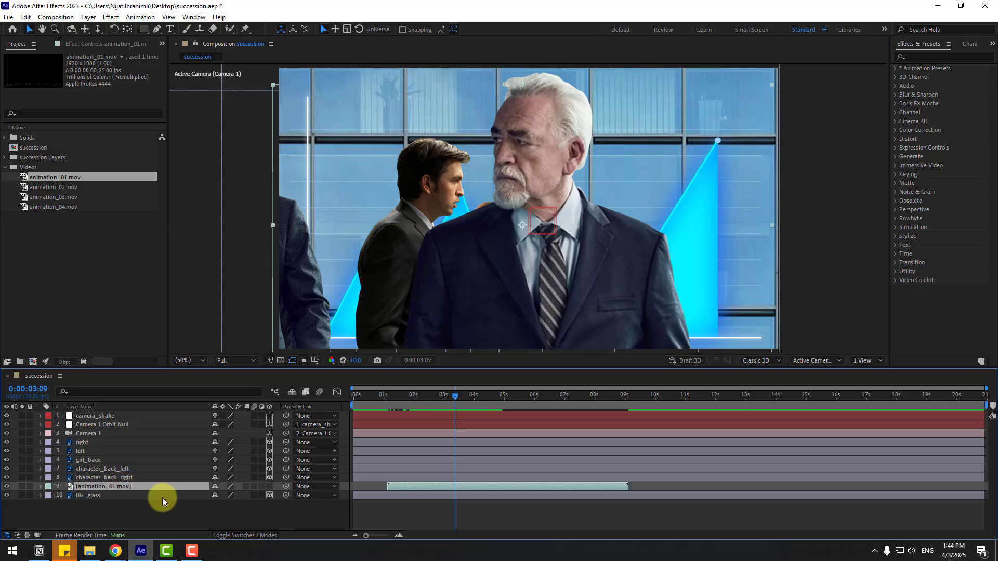
pyautogui.click(270, 486)
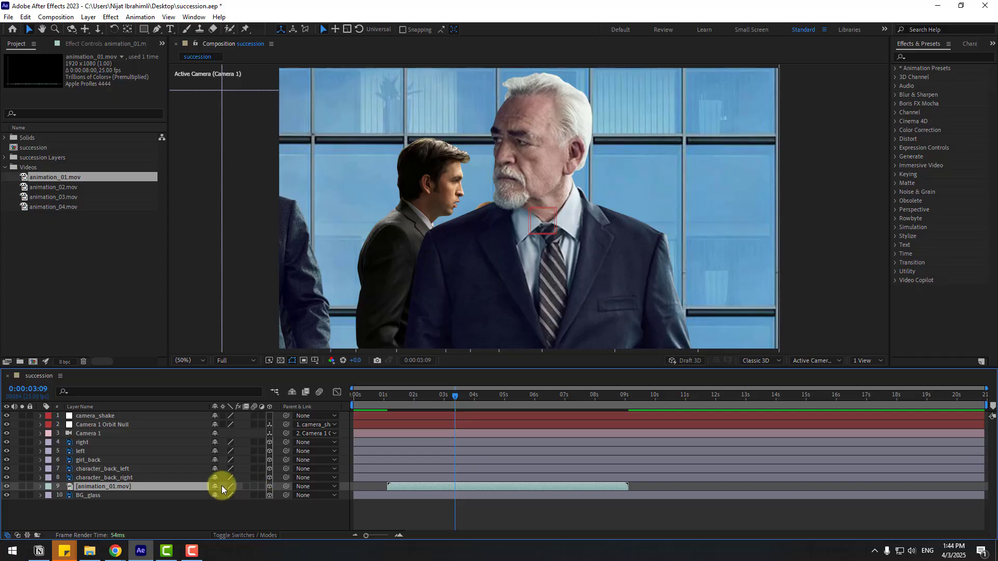
# Copy the Position value of the layer named right and paste it onto the animation_01.mov layer.
pyautogui.click(84, 445)
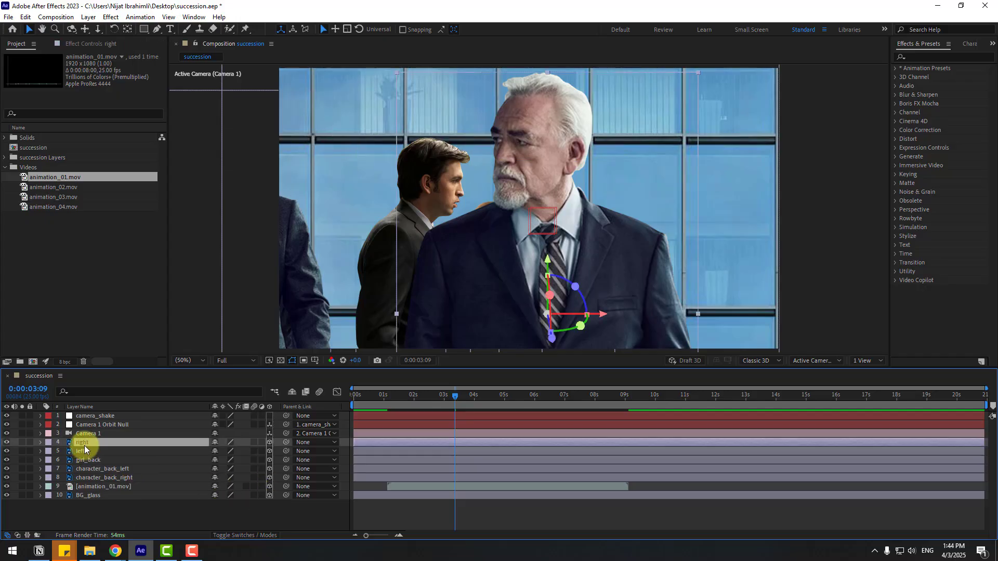
pyautogui.press('p')
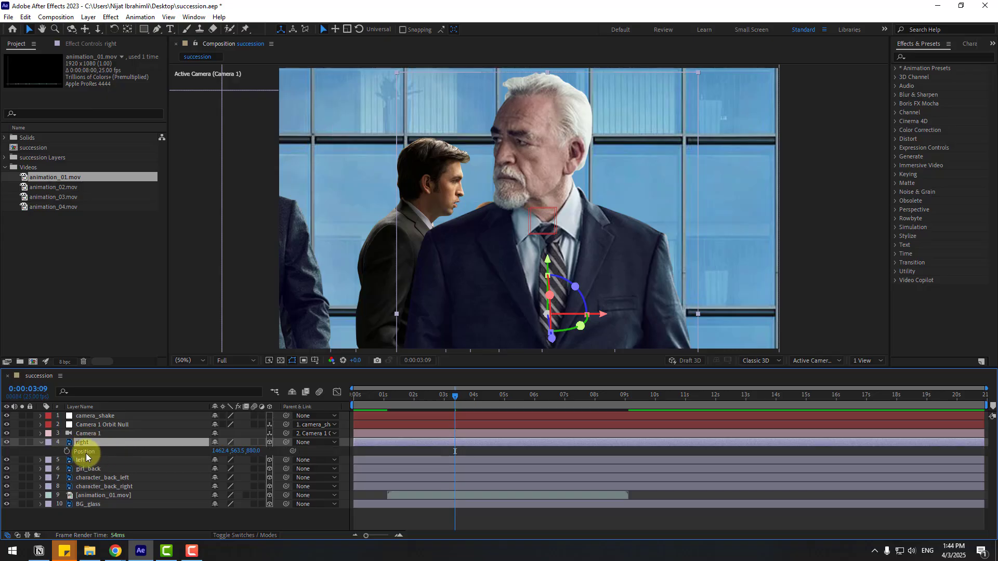
pyautogui.press('Return')
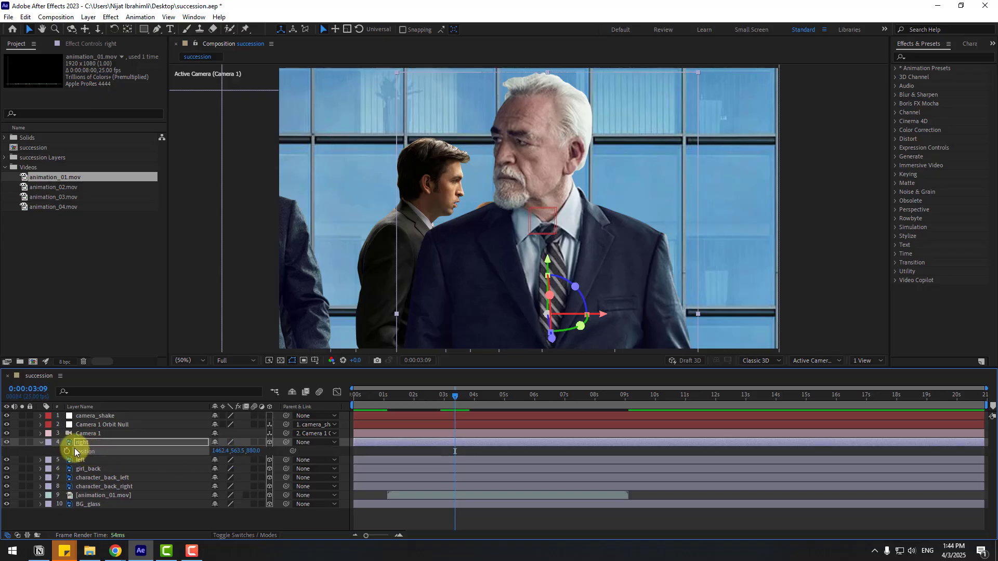
pyautogui.click(41, 442)
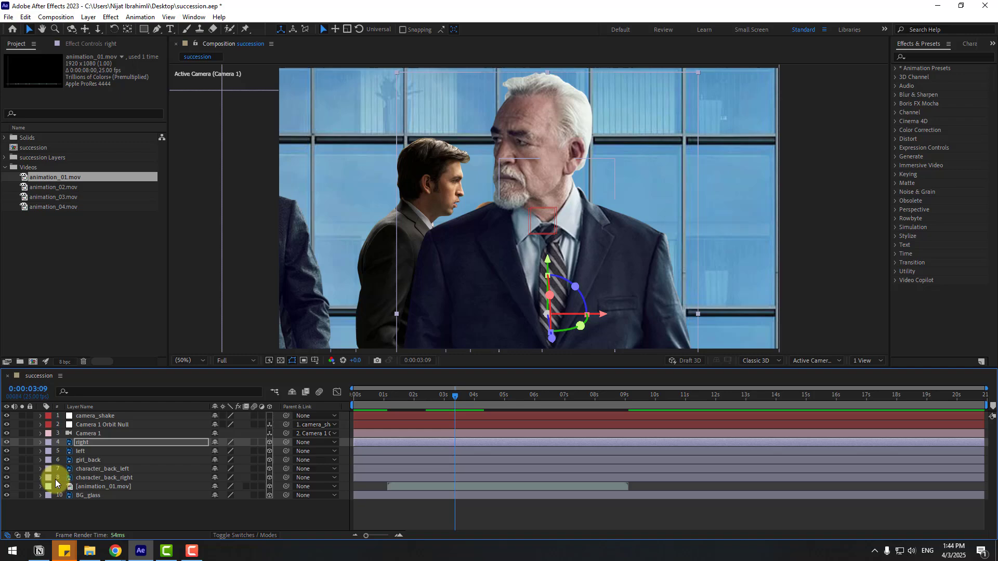
pyautogui.click(98, 487)
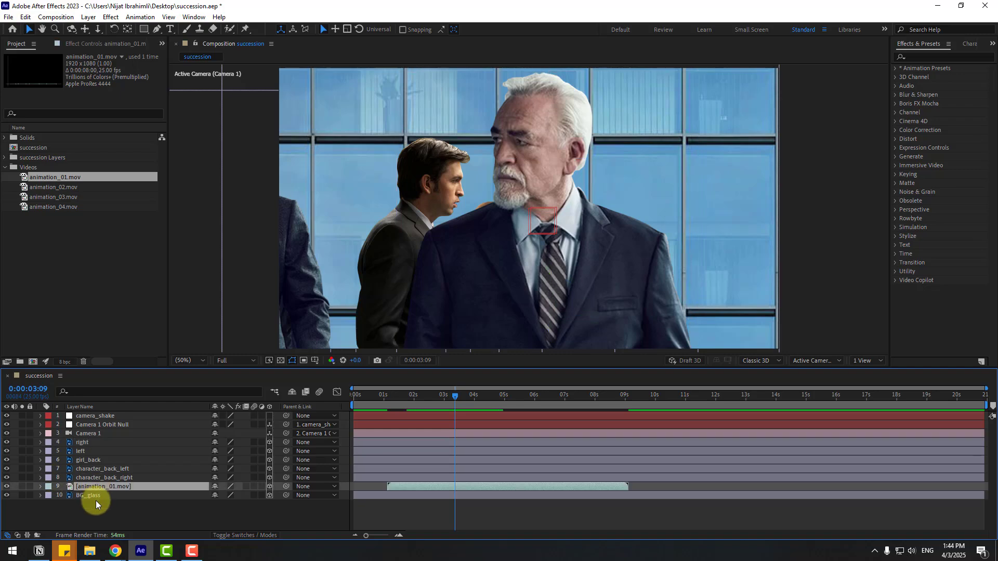
pyautogui.press('p')
pyautogui.click(86, 495)
pyautogui.press('Return')
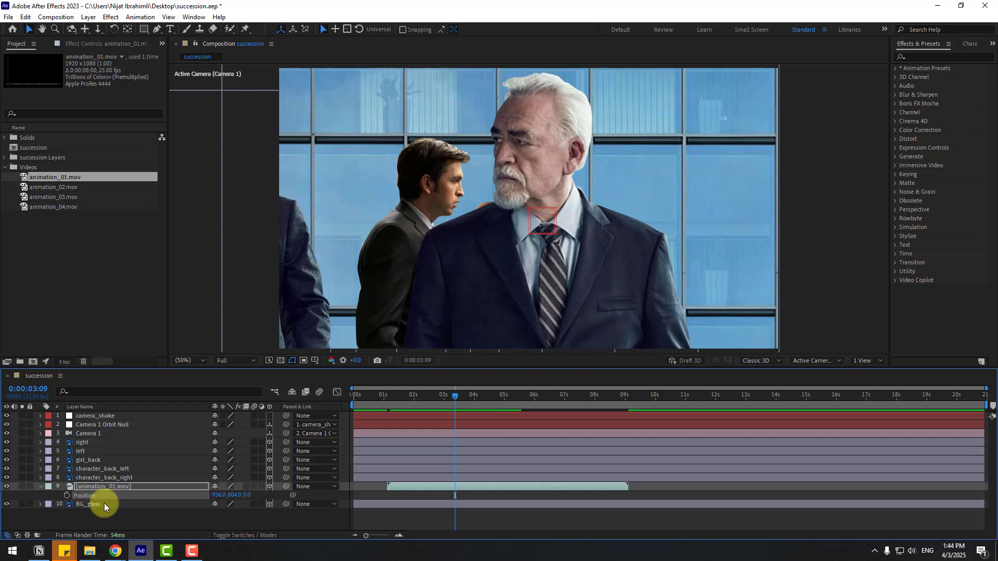
pyautogui.hotkey('ctrl', 'v')
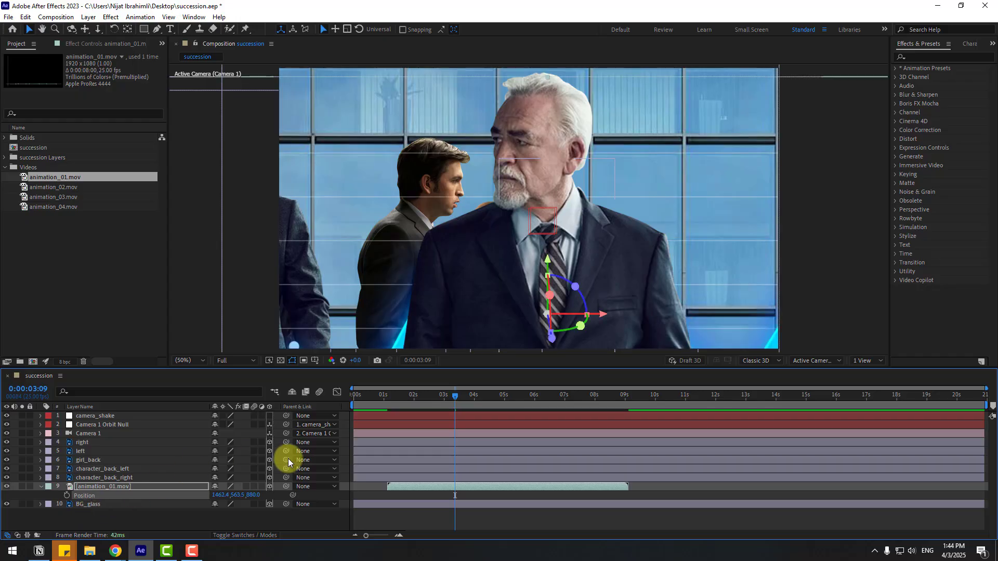
# Scale animation_01.mov to 59% and move it up and left so the graph fills the frame behind the main character.
pyautogui.moveTo(365, 401); pyautogui.dragTo(476, 395)
pyautogui.click(152, 498)
pyautogui.press('s')
pyautogui.moveTo(223, 494); pyautogui.dragTo(198, 494)
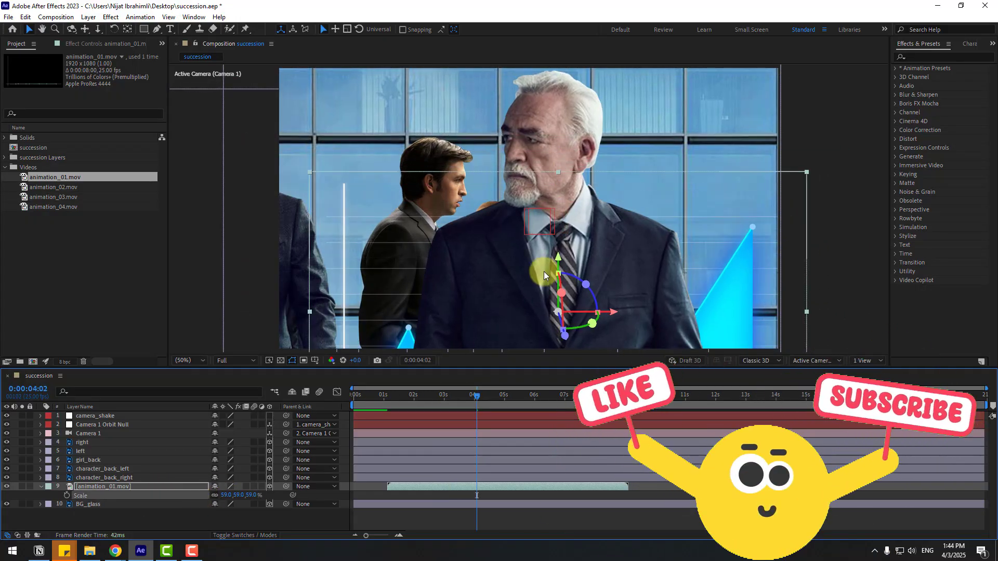
pyautogui.moveTo(552, 252); pyautogui.dragTo(541, 170)
pyautogui.moveTo(606, 227); pyautogui.dragTo(572, 239)
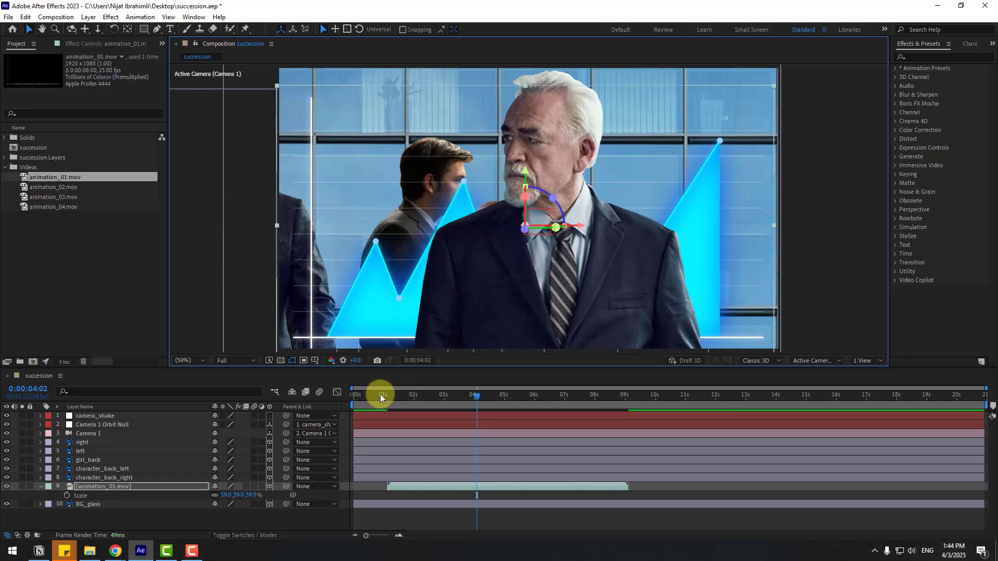
# Preview the graph animation and shift the animation_01.mov layer slightly earlier to start just before 1 second.
pyautogui.moveTo(383, 396)
pyautogui.mouseDown()
pyautogui.moveTo(405, 395)
pyautogui.moveTo(383, 398)
pyautogui.moveTo(395, 397)
pyautogui.mouseUp()
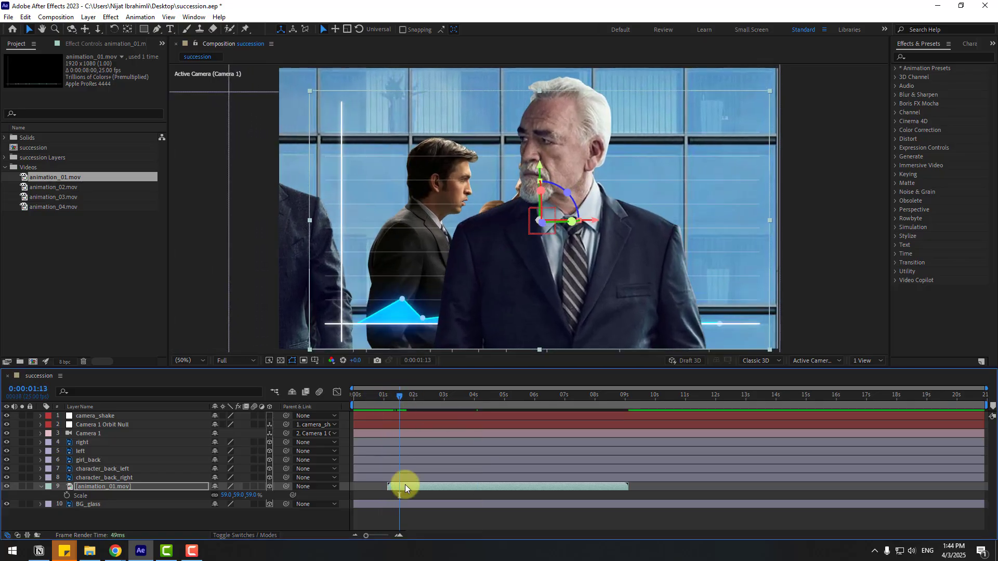
pyautogui.press('space')
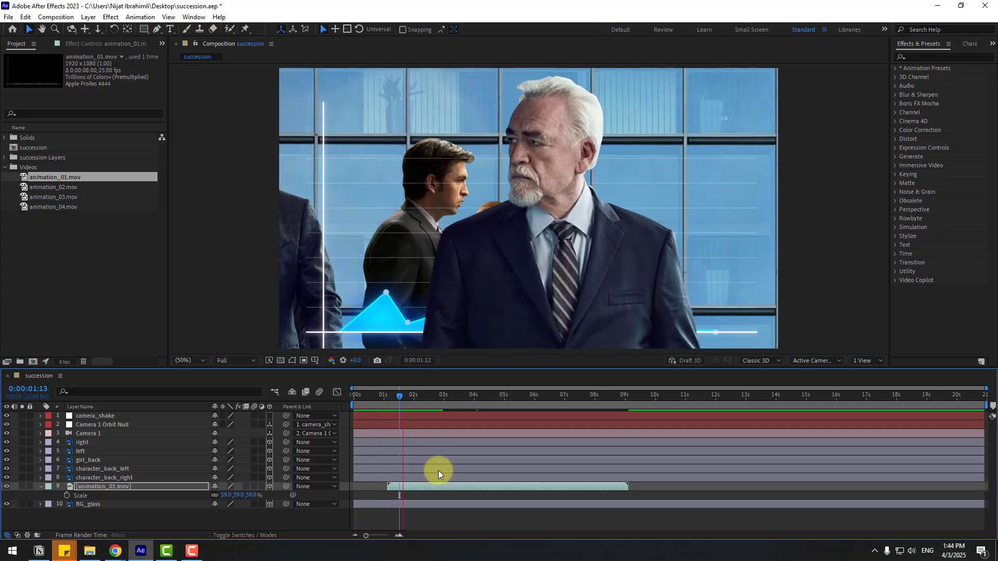
pyautogui.press('space')
pyautogui.moveTo(405, 488); pyautogui.dragTo(399, 488)
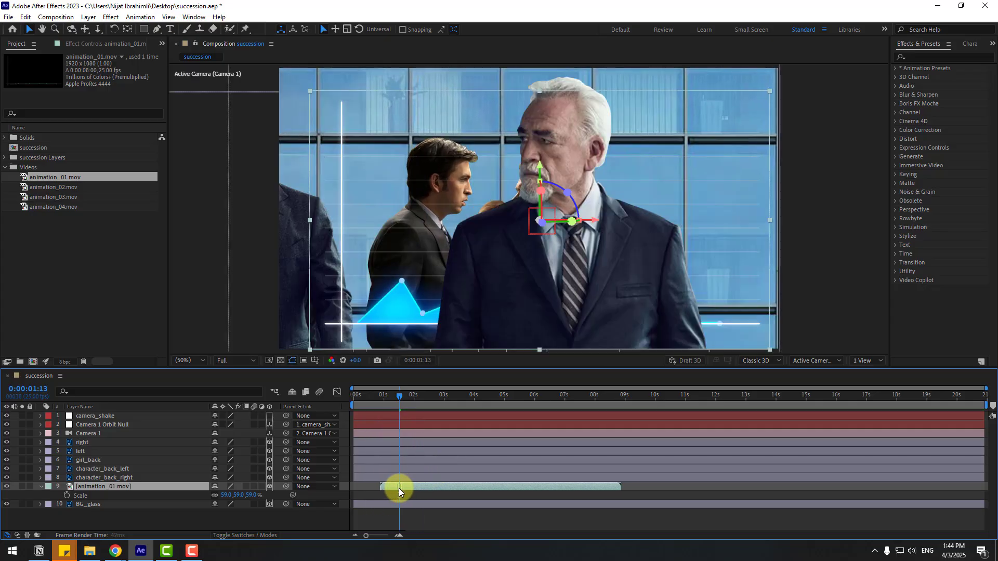
pyautogui.press('space')
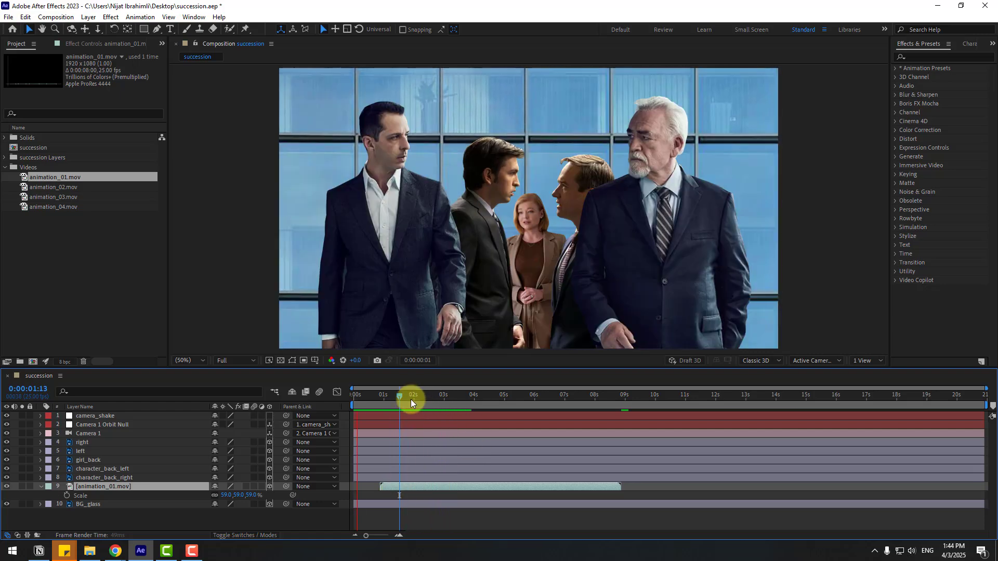
# Stop the preview at 0:00:01:19, collapse the animation_01.mov properties and save the project.
pyautogui.click(411, 399)
pyautogui.click(41, 487)
pyautogui.click(111, 511)
pyautogui.hotkey('ctrl', 's')
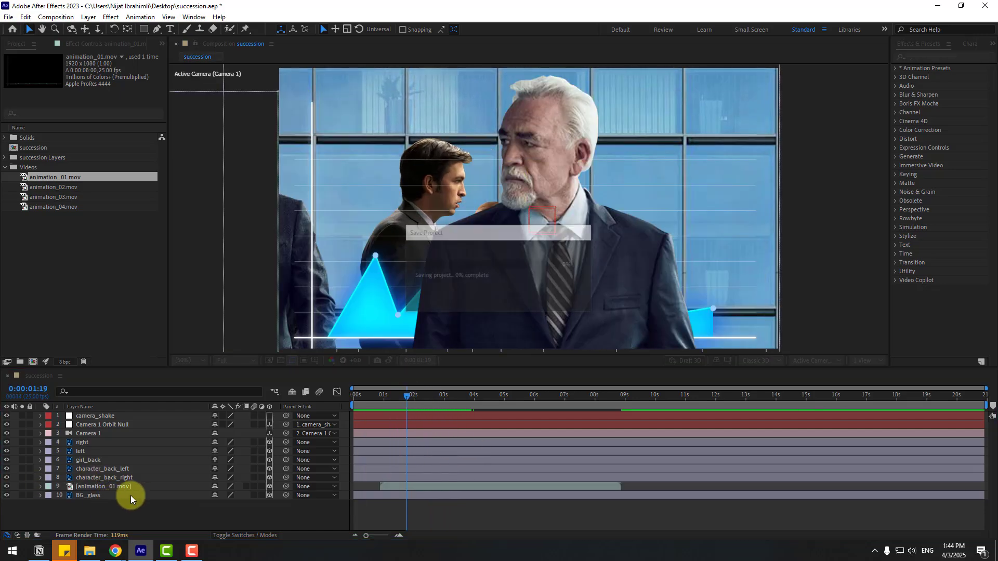
# Turn on Depth of Field in Camera 1's Camera Options and set the preview resolution to Quarter.
pyautogui.click(95, 434)
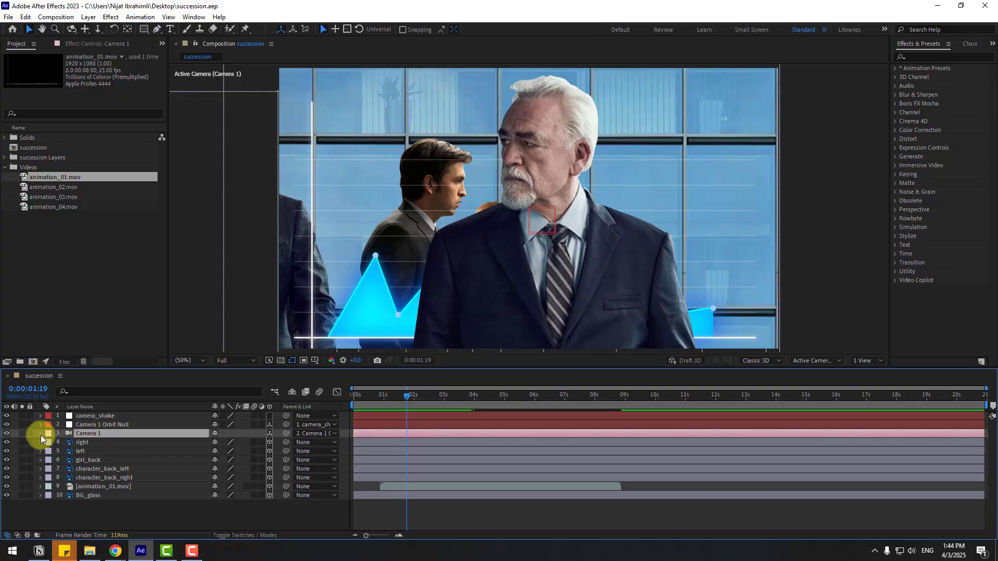
pyautogui.click(41, 434)
pyautogui.click(50, 451)
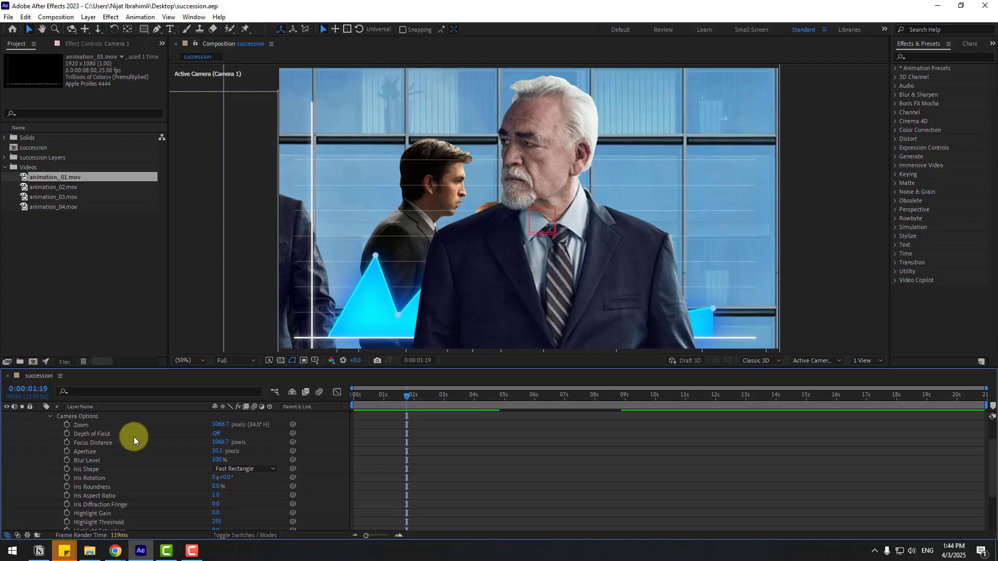
pyautogui.click(215, 434)
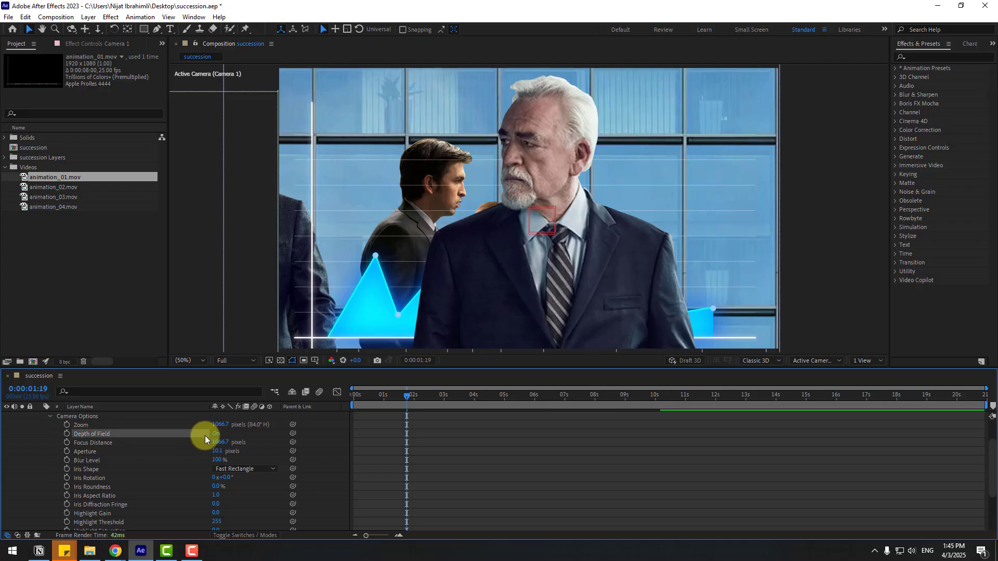
pyautogui.click(250, 363)
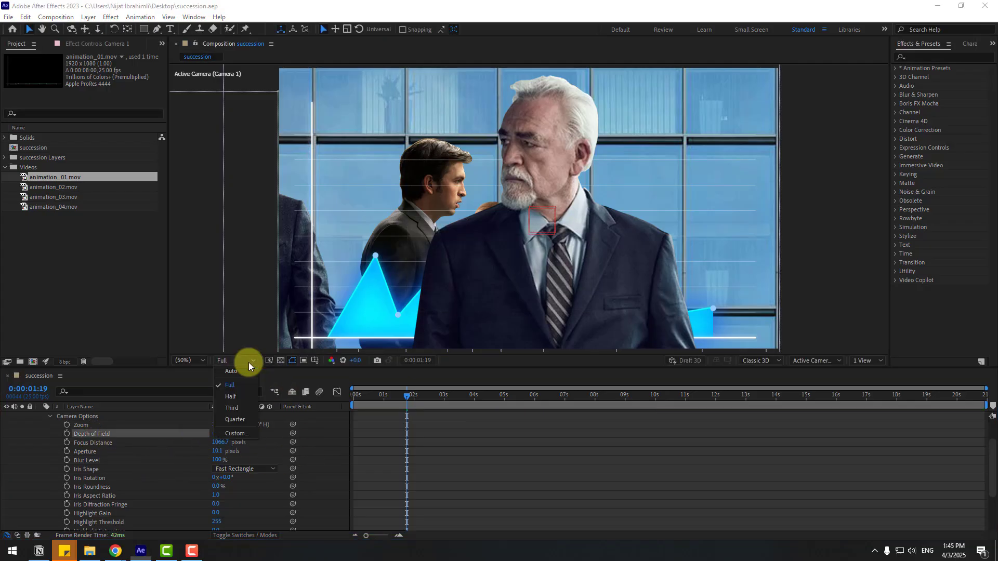
pyautogui.click(240, 420)
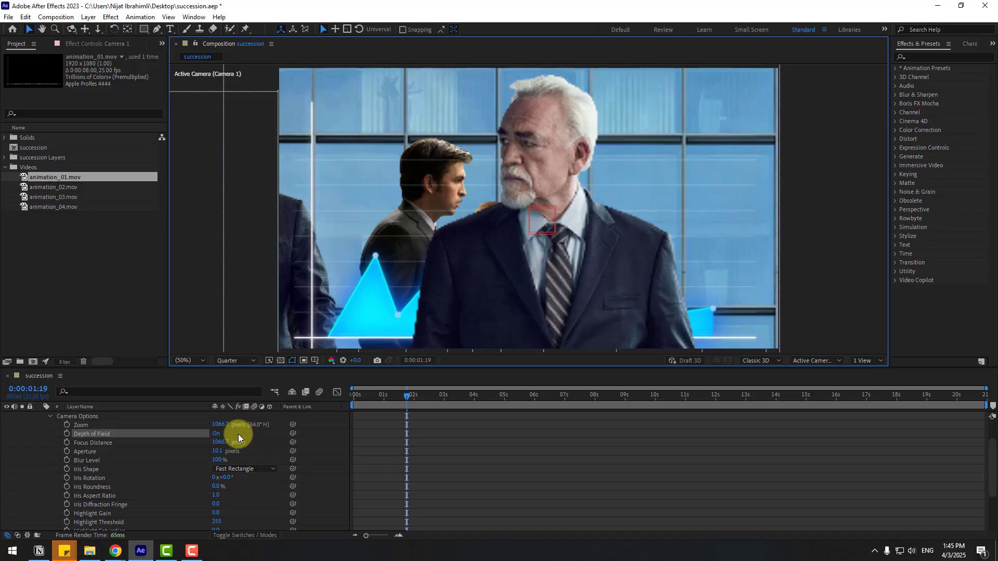
# Set Camera 1's Aperture to 100 pixels and its Blur Level to 200%.
pyautogui.click(225, 457)
pyautogui.click(220, 453)
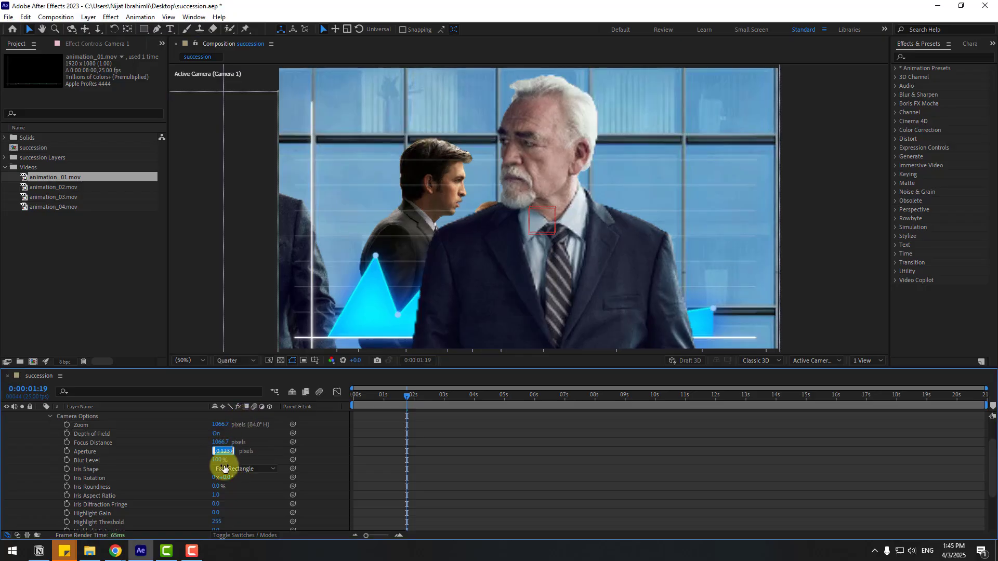
pyautogui.write('25')
pyautogui.press('Return')
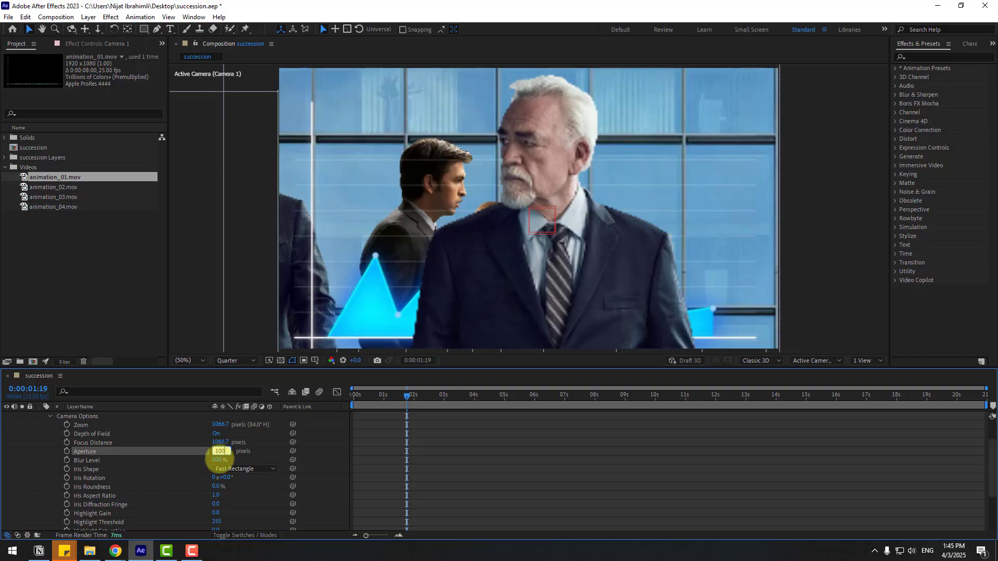
pyautogui.press('Return')
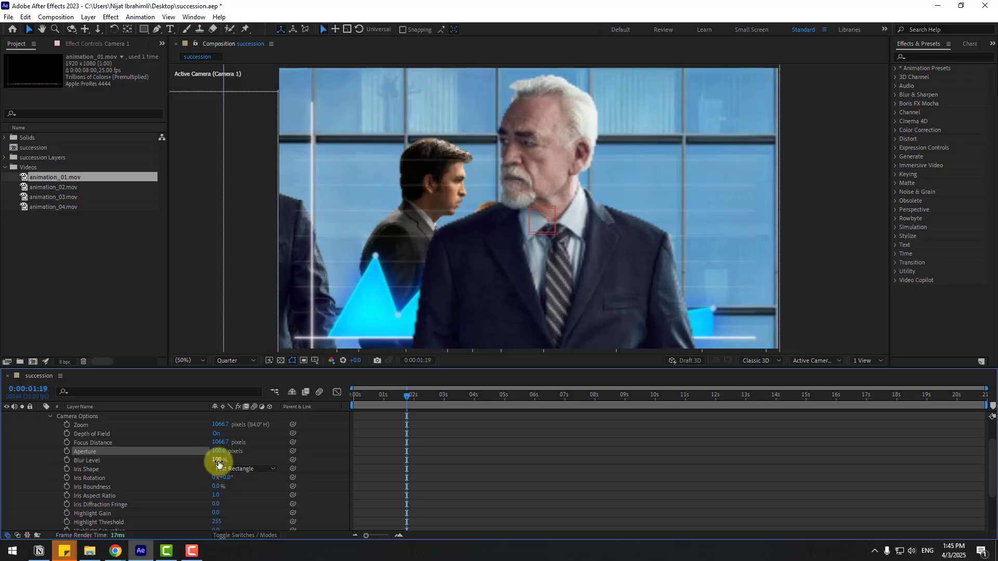
pyautogui.press('Return')
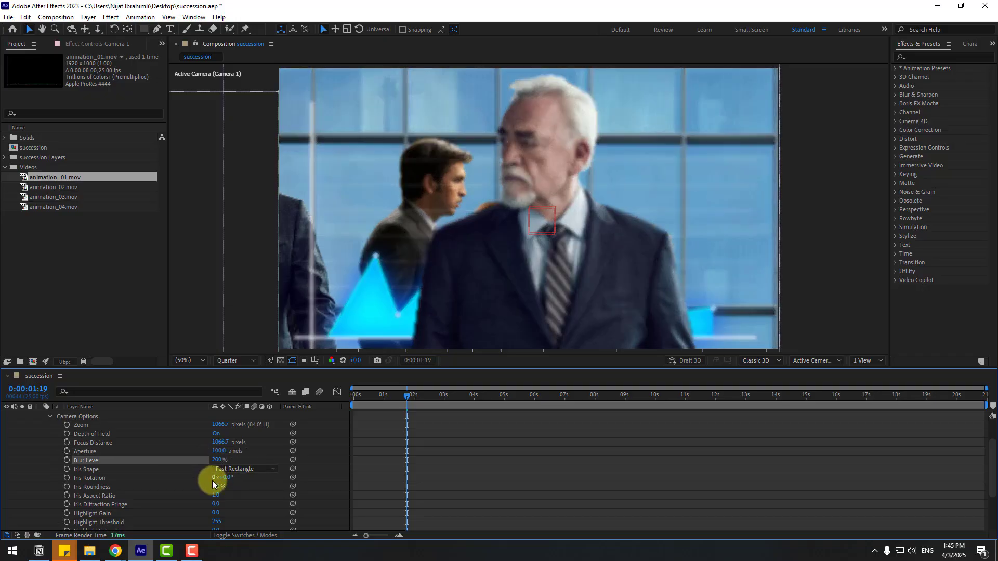
# Focus on the white-haired man with a Focus Distance of 638.7 pixels, restore Full resolution, and keyframe the distance at 0:00:01:19.
pyautogui.click(104, 444)
pyautogui.moveTo(218, 442); pyautogui.dragTo(2, 436)
pyautogui.click(228, 360)
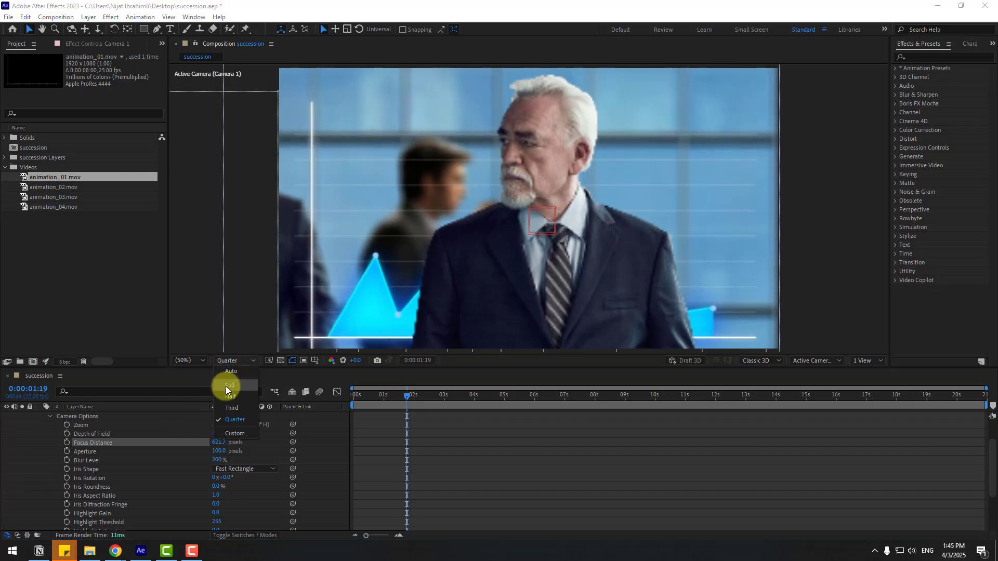
pyautogui.click(228, 385)
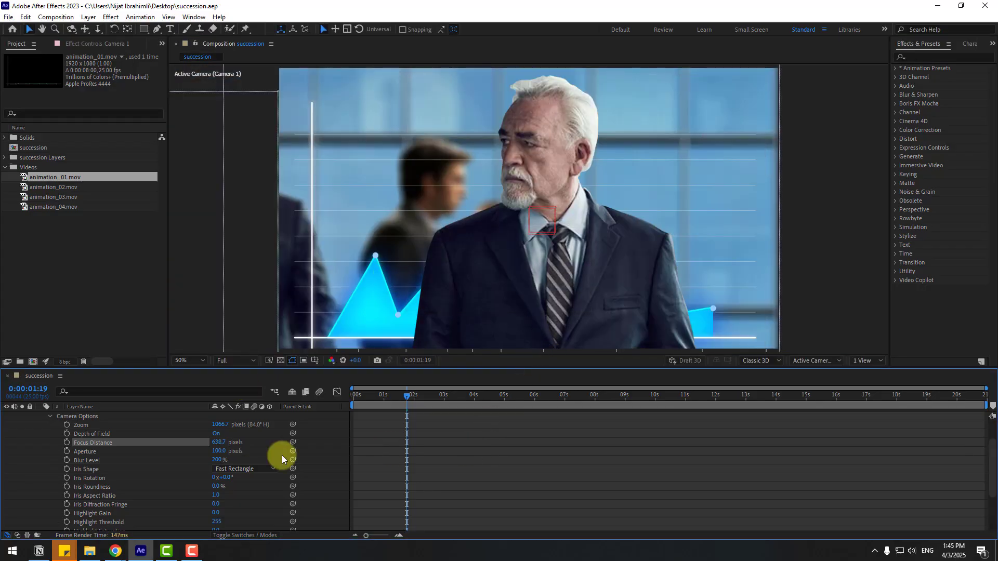
pyautogui.scroll(2, 137, 461)
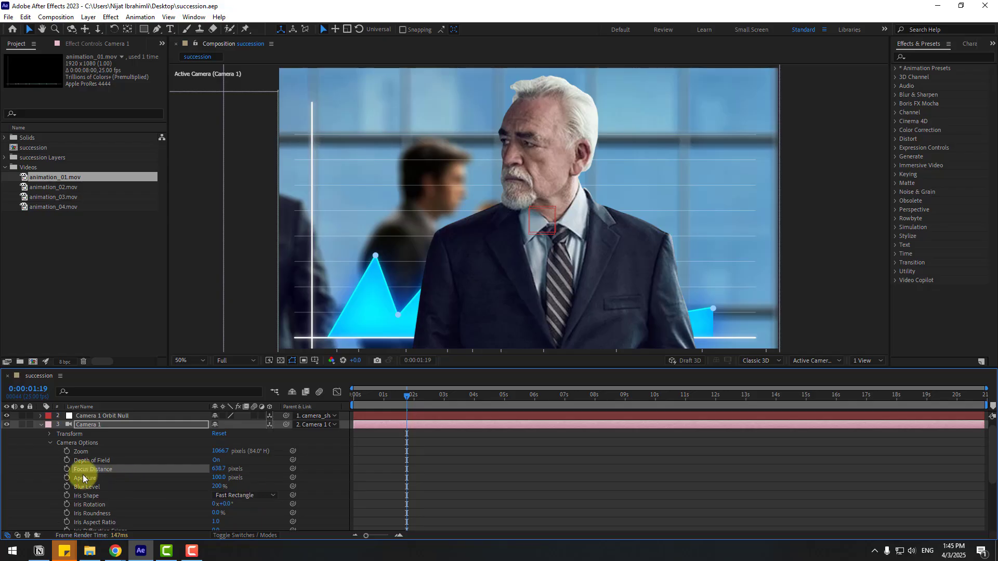
pyautogui.click(67, 469)
# At 0:00:00:00 and Quarter resolution, raise Camera 1's Focus Distance to 1193.7 pixels to focus on the front characters.
pyautogui.moveTo(402, 398); pyautogui.dragTo(343, 421)
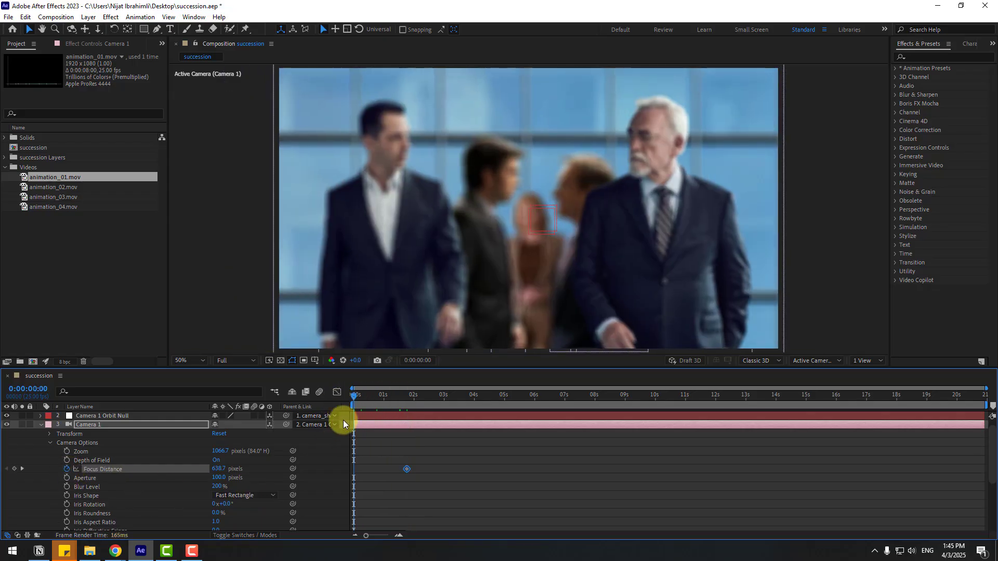
pyautogui.click(242, 361)
pyautogui.click(234, 420)
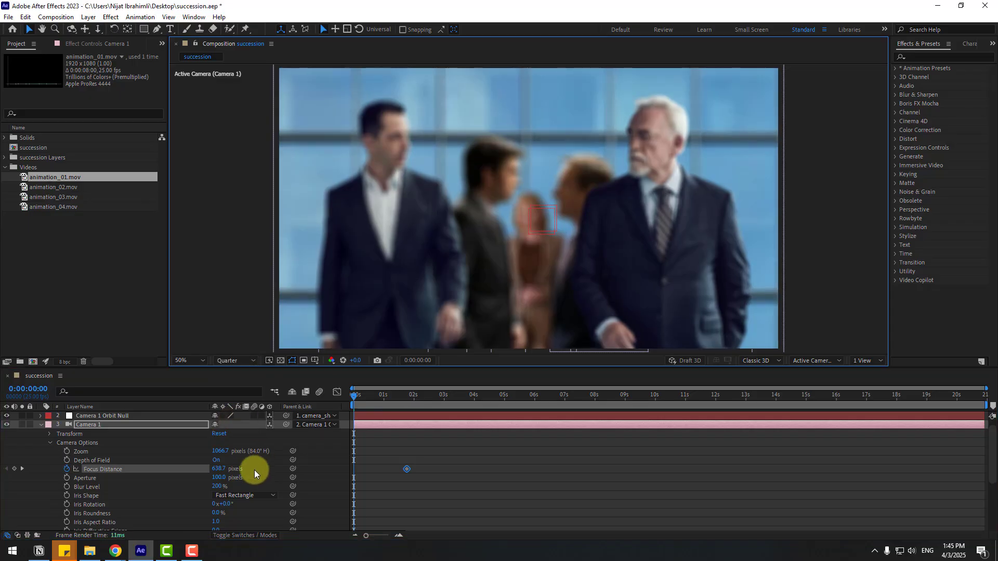
pyautogui.moveTo(216, 471); pyautogui.dragTo(468, 430)
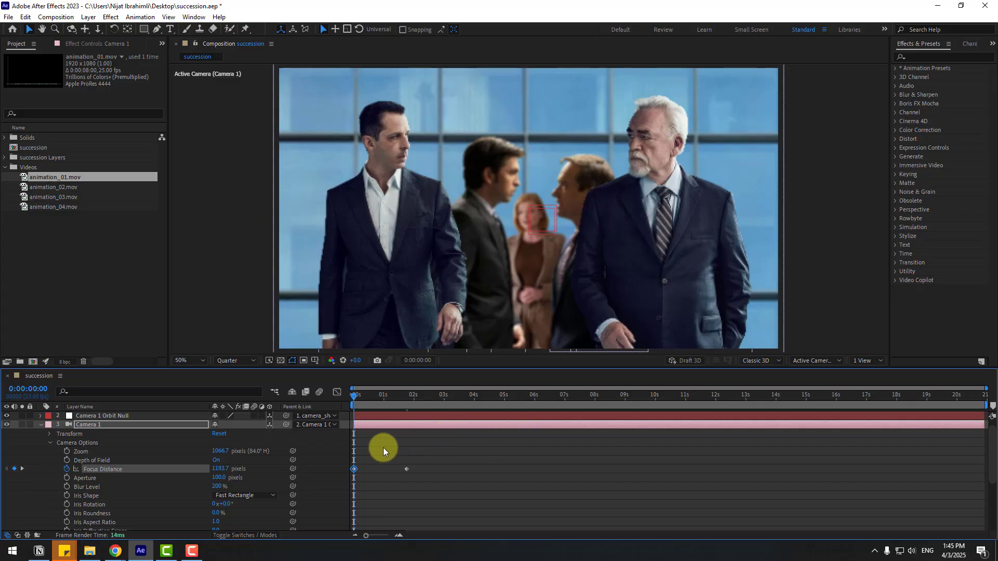
# Fine-tune the first Focus Distance keyframe to 1185.7 pixels in a Full-resolution close-up of the white-haired man, then return the preview to Quarter resolution.
pyautogui.click(237, 360)
pyautogui.click(235, 385)
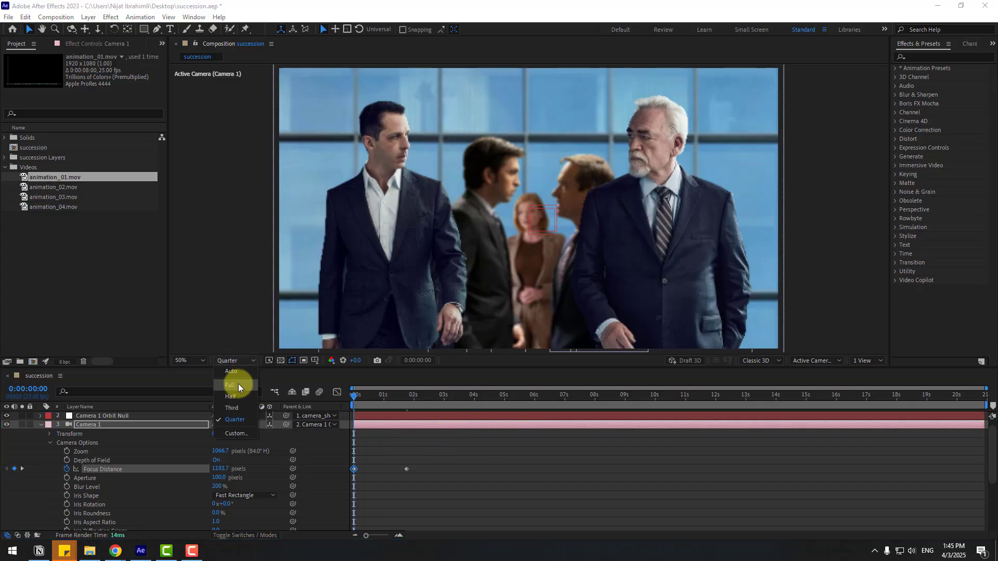
pyautogui.scroll(4, 675, 224)
pyautogui.moveTo(592, 213); pyautogui.dragTo(501, 352)
pyautogui.moveTo(222, 470)
pyautogui.mouseDown()
pyautogui.moveTo(259, 467)
pyautogui.moveTo(225, 469)
pyautogui.mouseUp()
pyautogui.scroll(-1, 390, 275)
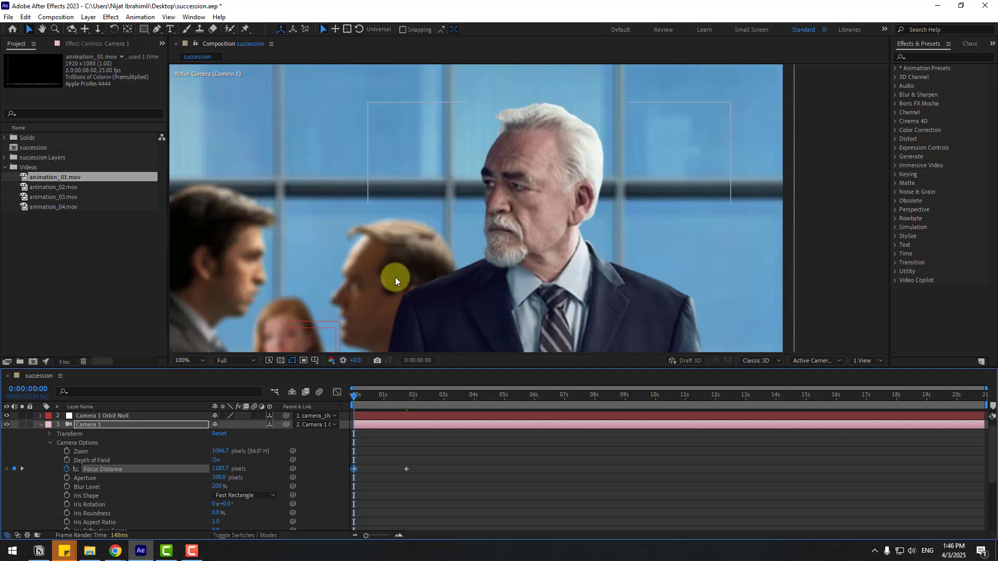
pyautogui.click(237, 361)
pyautogui.click(234, 420)
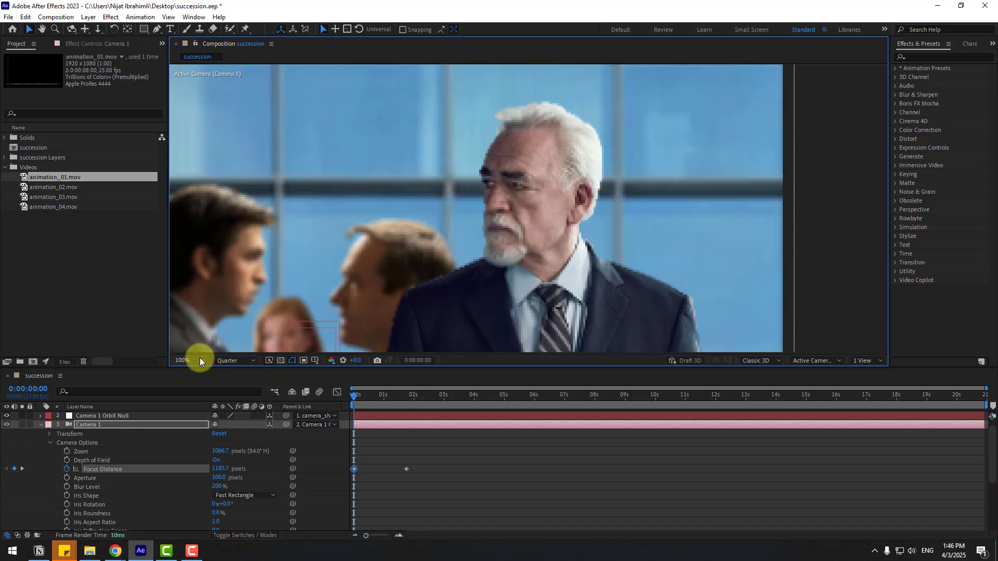
# Fit the whole composition in the viewer and preview the camera move with its focus change.
pyautogui.click(197, 360)
pyautogui.click(218, 178)
pyautogui.click(488, 478)
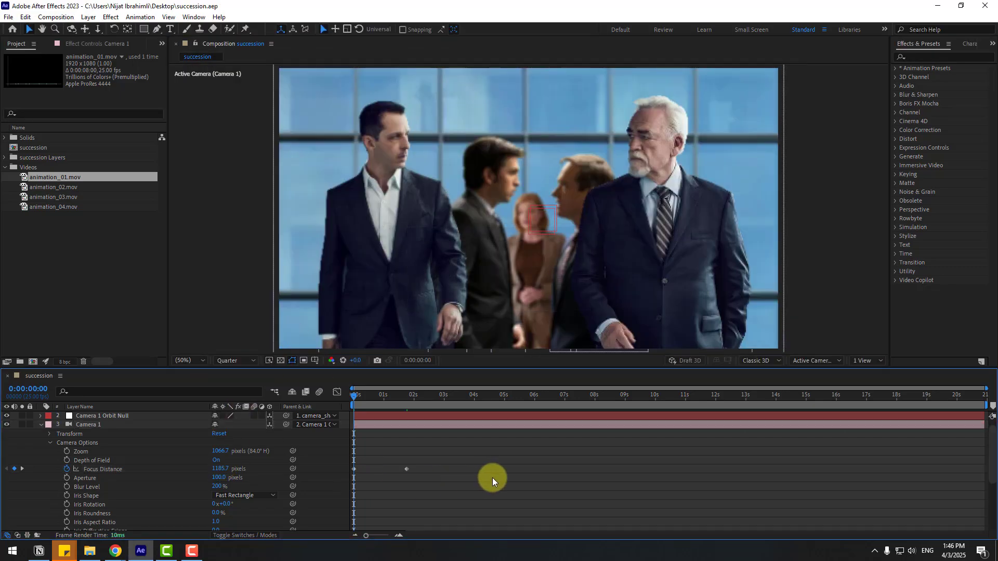
pyautogui.press('space')
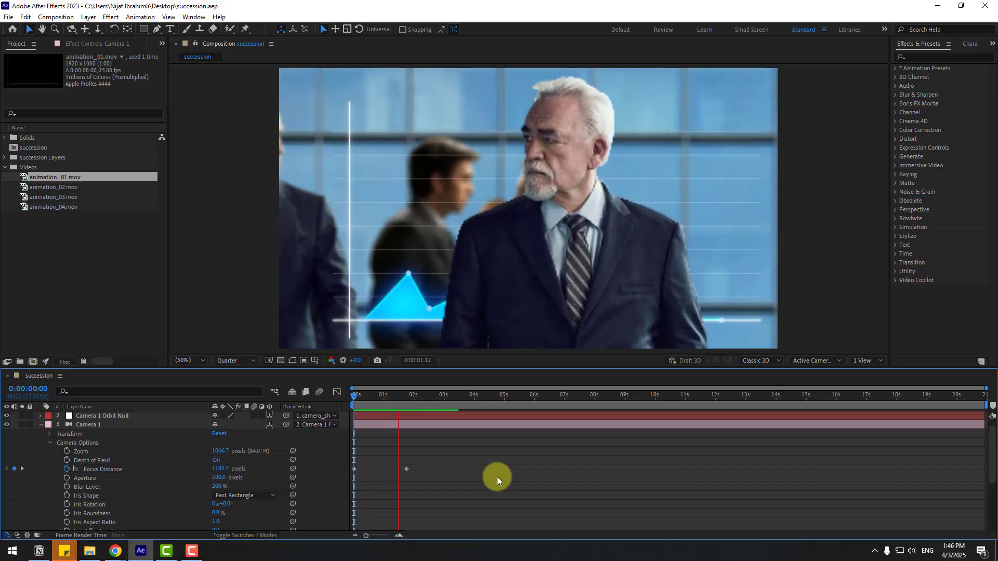
pyautogui.press('space')
# Fade in animation_01.mov with Opacity keyframes of 0% at 0:00:00:22 and 100% at 0:00:01:17.
pyautogui.scroll(-3, 177, 479)
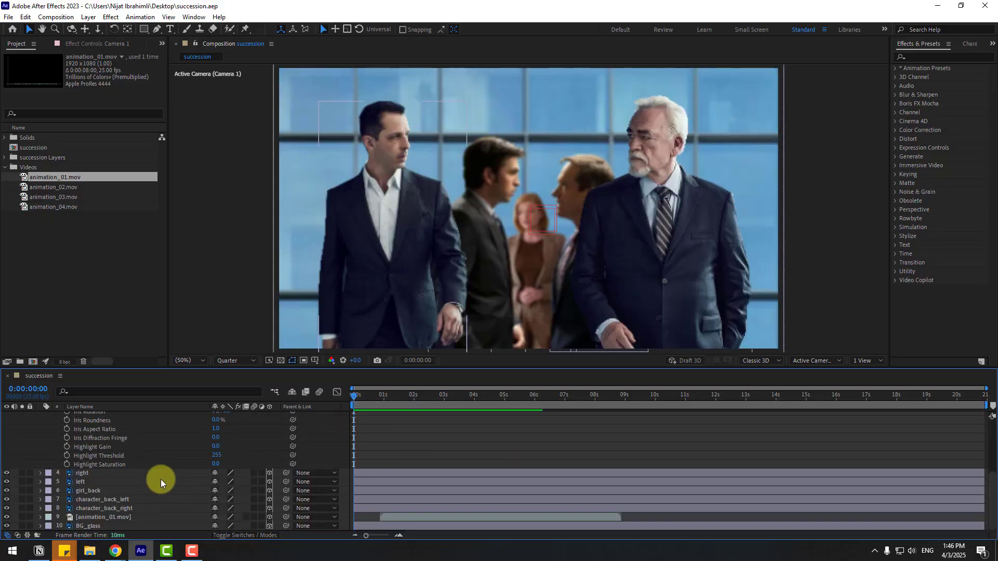
pyautogui.click(91, 518)
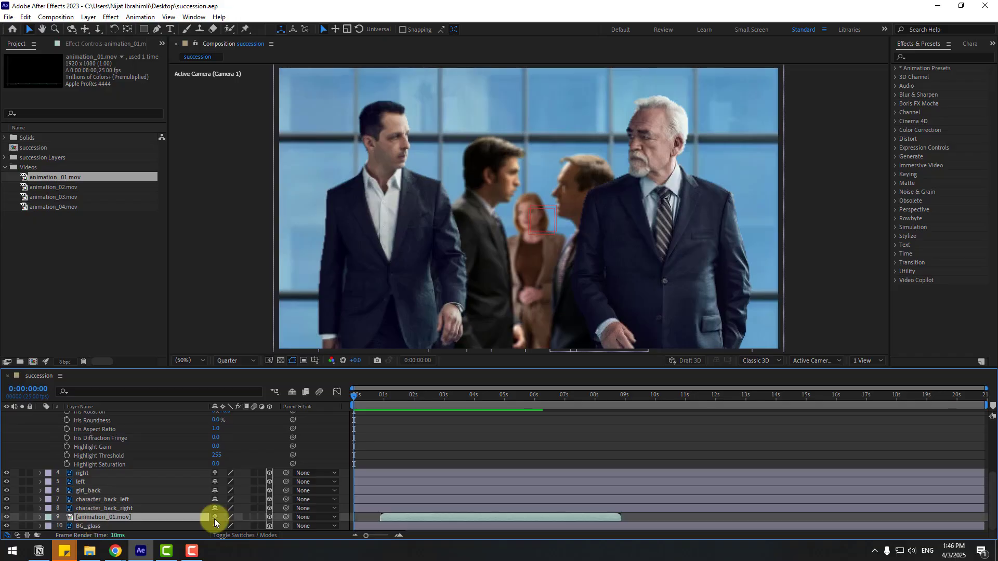
pyautogui.press('t')
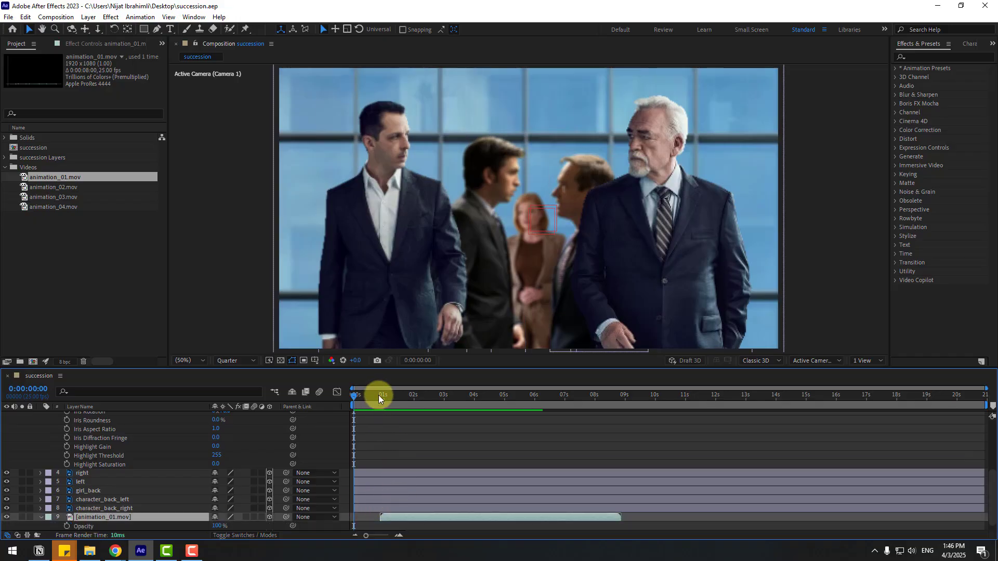
pyautogui.click(378, 395)
pyautogui.scroll(-1, 253, 507)
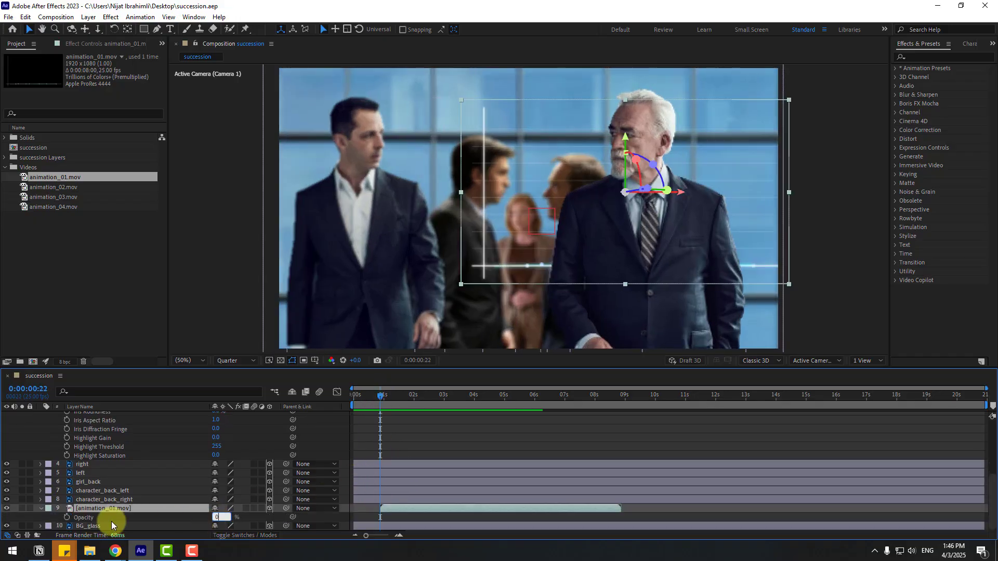
pyautogui.press('Return')
pyautogui.click(67, 518)
pyautogui.moveTo(389, 396); pyautogui.dragTo(404, 398)
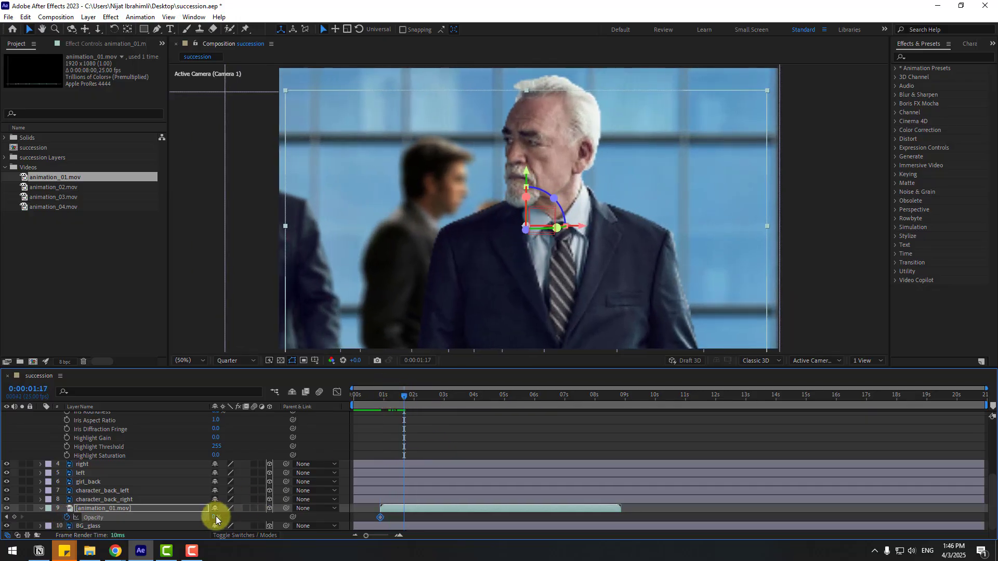
pyautogui.moveTo(216, 517); pyautogui.dragTo(250, 517)
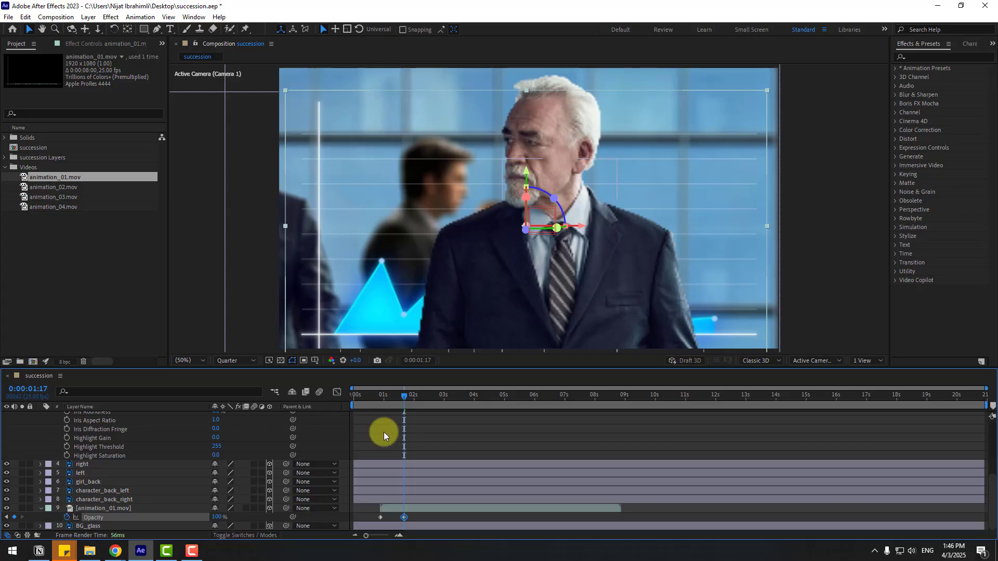
# Apply Easy Ease to the Opacity keyframes of animation_01.mov and shift the clip slightly earlier in the timeline.
pyautogui.moveTo(377, 398); pyautogui.dragTo(405, 400)
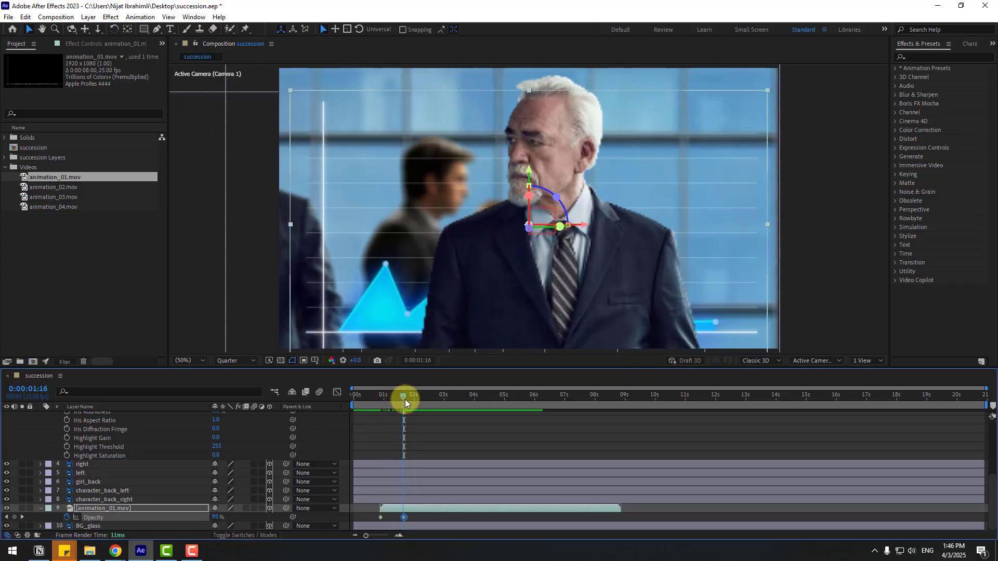
pyautogui.rightClick(379, 517)
pyautogui.moveTo(388, 511)
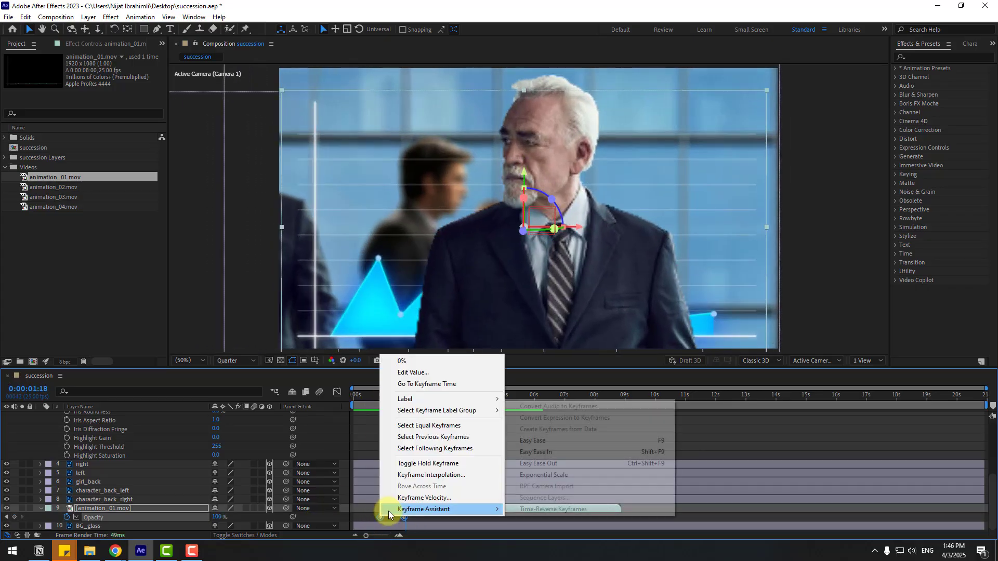
pyautogui.click(532, 441)
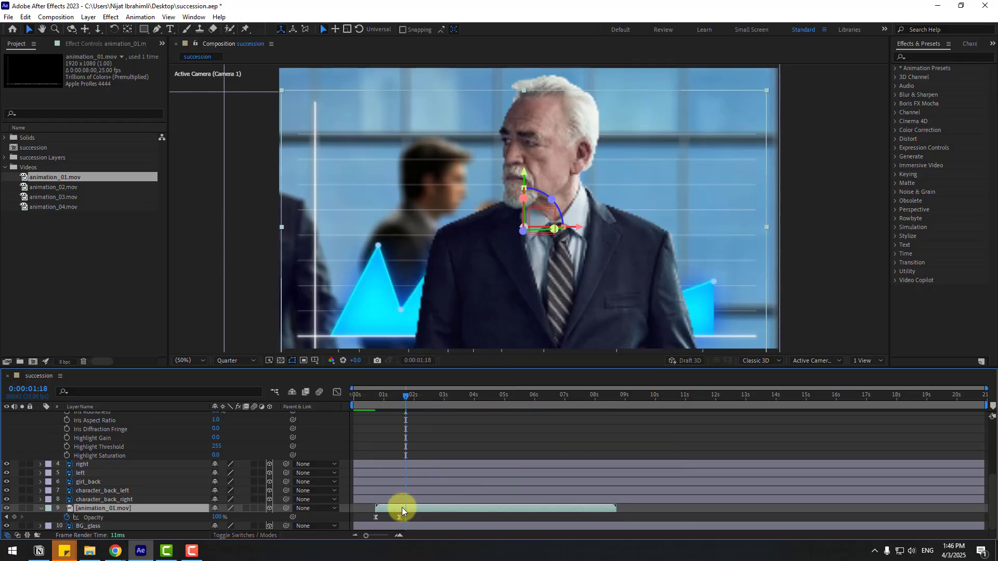
pyautogui.click(453, 447)
pyautogui.press('space')
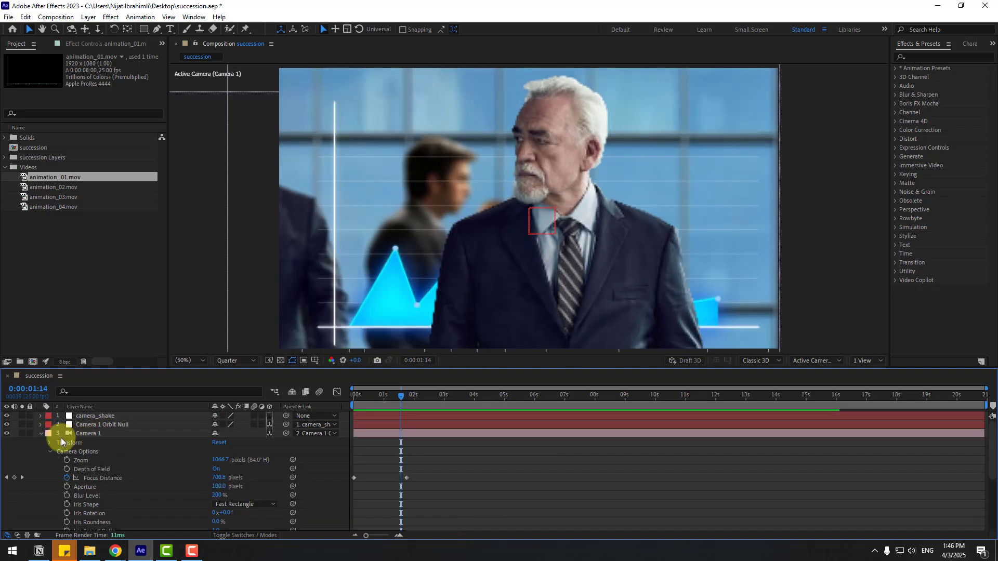
# Keyframe Camera 1 Orbit Null's Position at 0:00:04:00 to -583.7, -260.8, 1665.0, framing the dark-haired man in front.
pyautogui.click(41, 434)
pyautogui.click(107, 425)
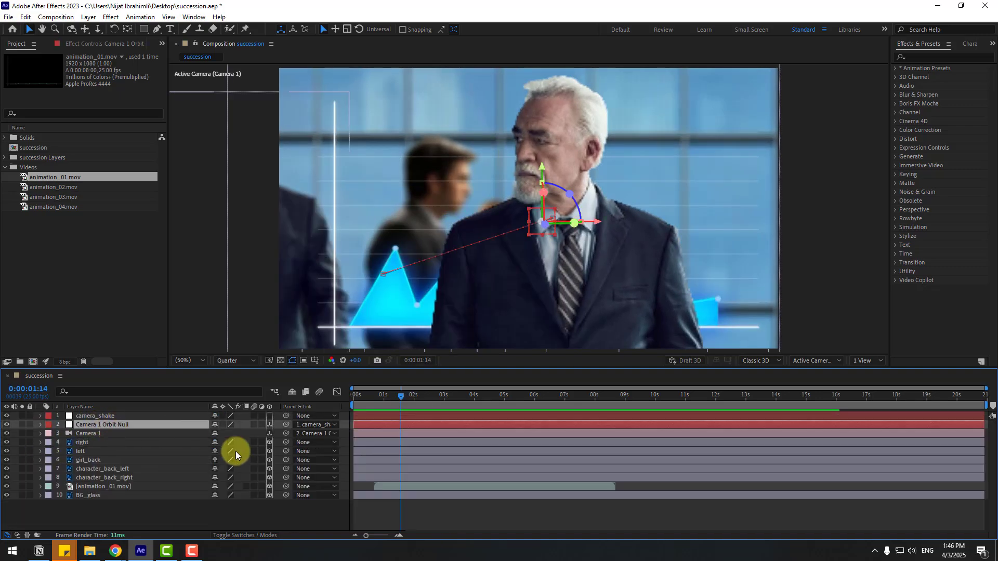
pyautogui.press('p')
pyautogui.moveTo(425, 395); pyautogui.dragTo(474, 404)
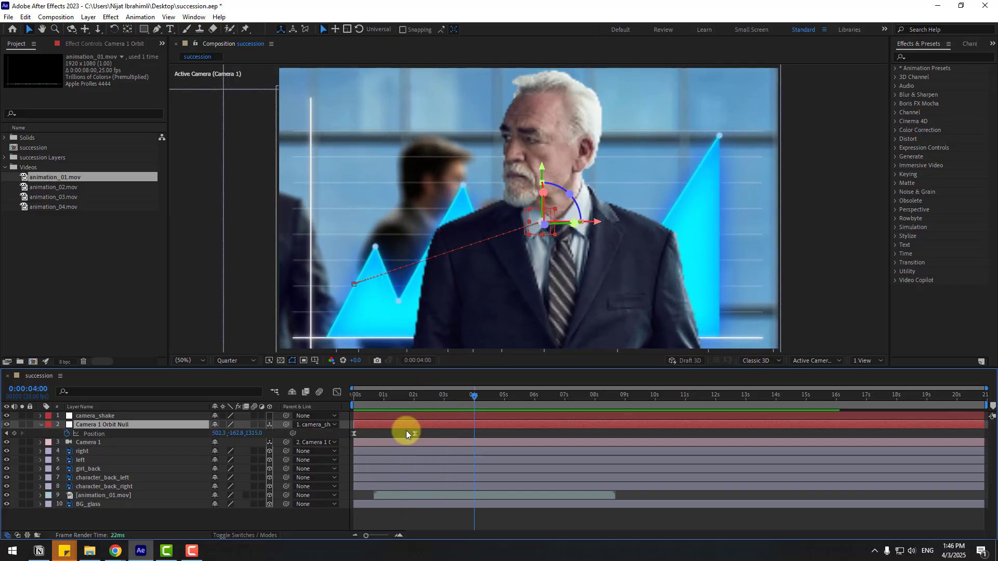
pyautogui.moveTo(218, 432); pyautogui.dragTo(176, 439)
pyautogui.moveTo(251, 434)
pyautogui.mouseDown()
pyautogui.moveTo(272, 433)
pyautogui.moveTo(263, 437)
pyautogui.mouseUp()
pyautogui.click(535, 236)
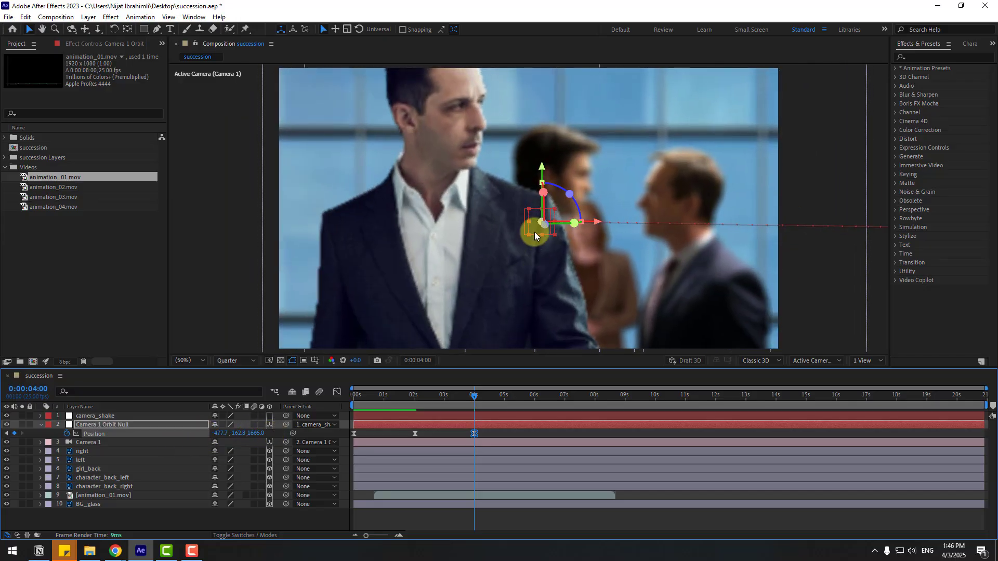
pyautogui.moveTo(534, 232); pyautogui.dragTo(506, 209)
pyautogui.moveTo(401, 397); pyautogui.dragTo(473, 392)
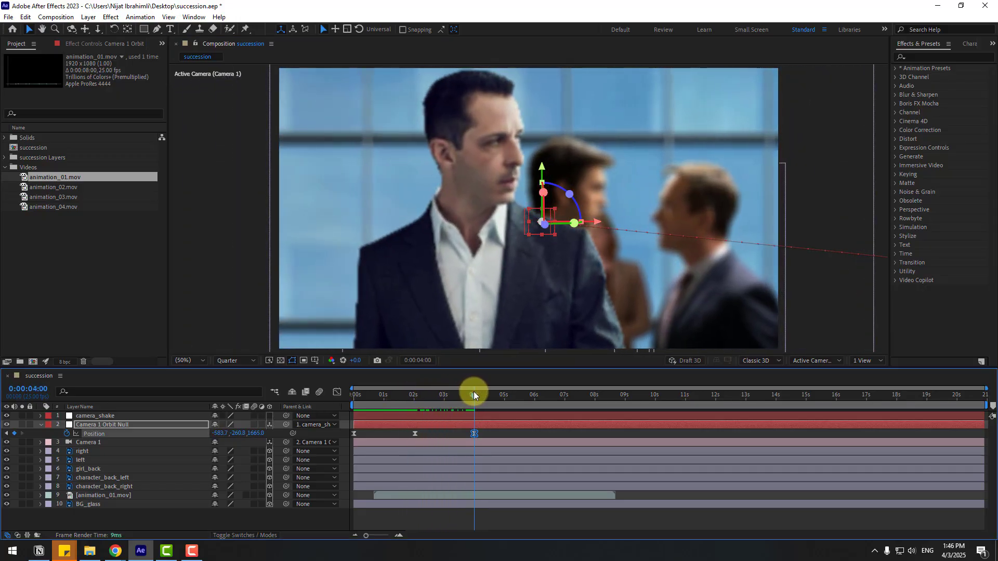
# Keyframe Camera 1's Focus Distance at 0:00:04:00 to 748.7 pixels in a Full-resolution close-up of the dark-haired man, then return to Quarter resolution.
pyautogui.click(85, 443)
pyautogui.press('u')
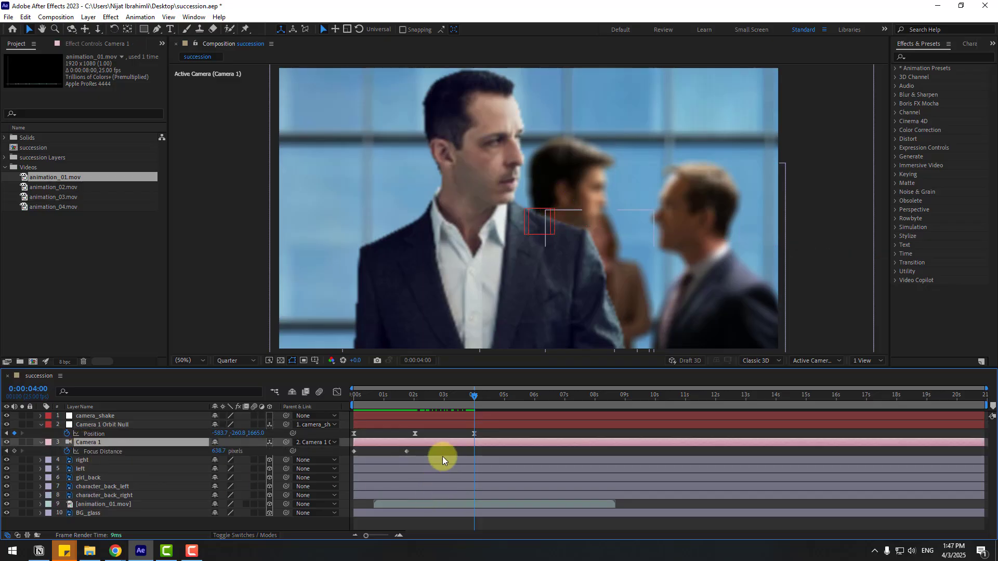
pyautogui.moveTo(415, 399); pyautogui.dragTo(475, 396)
pyautogui.scroll(2, 417, 194)
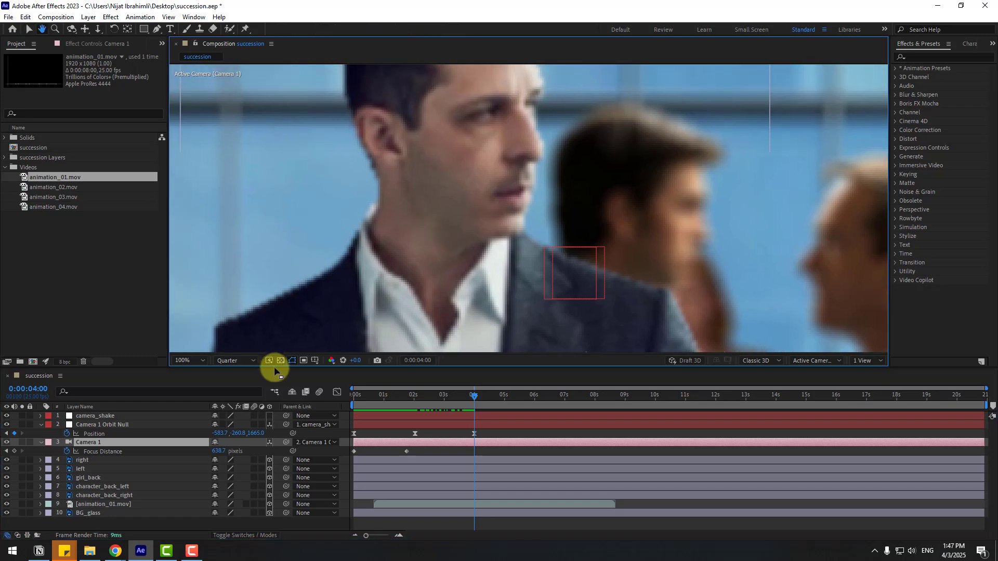
pyautogui.click(228, 361)
pyautogui.click(229, 385)
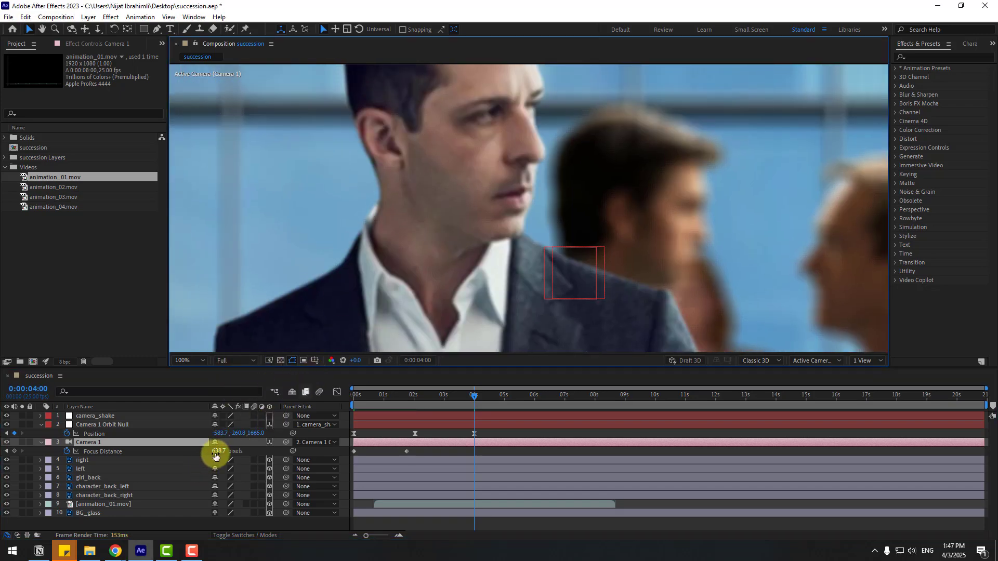
pyautogui.moveTo(216, 457); pyautogui.dragTo(267, 452)
pyautogui.scroll(-4, 476, 298)
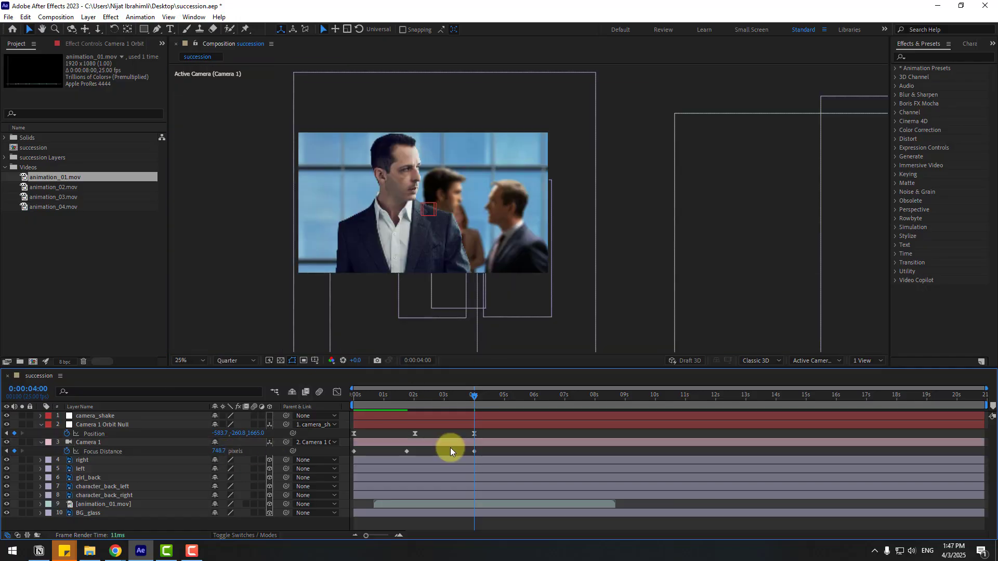
pyautogui.click(41, 443)
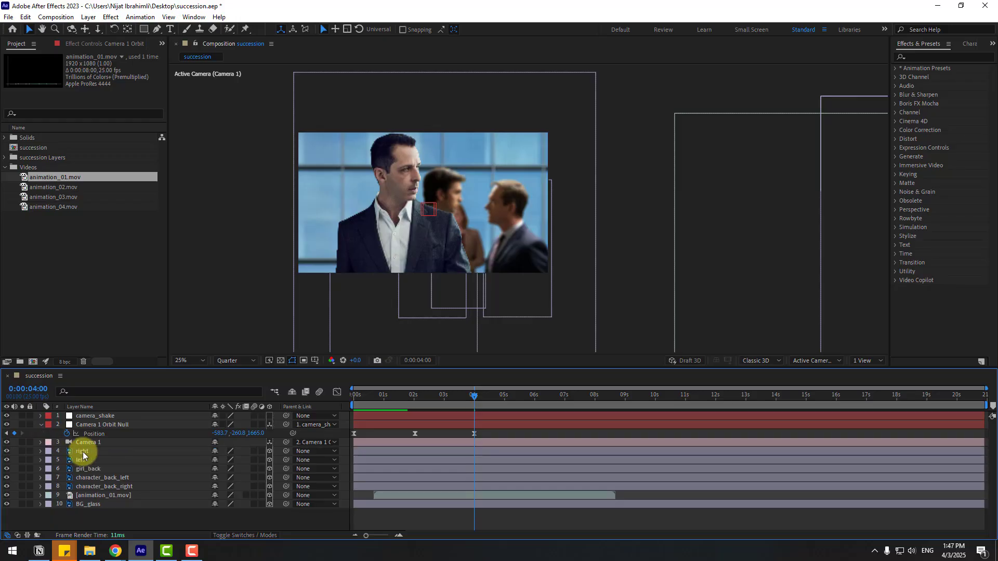
# In the speed graph of Camera 1 Orbit Null's Position, lengthen the outgoing handle at 0:00:02:01 to about 54% influence.
pyautogui.click(97, 427)
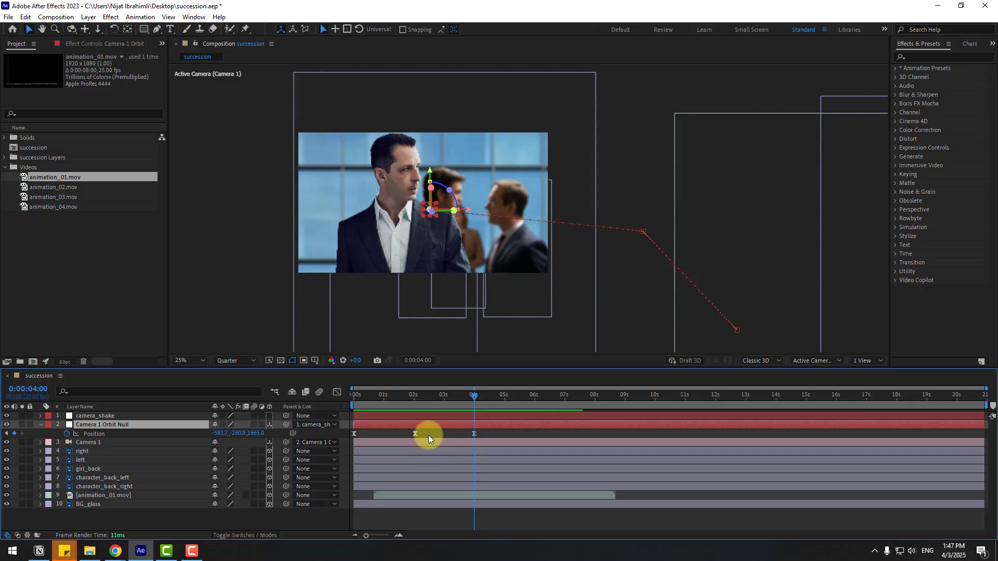
pyautogui.moveTo(494, 433); pyautogui.dragTo(342, 408)
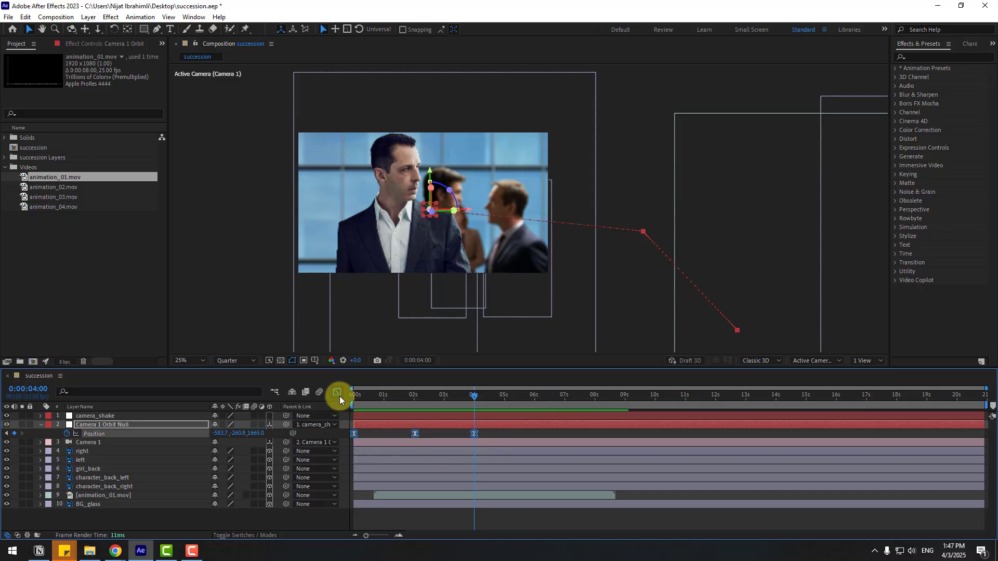
pyautogui.click(337, 393)
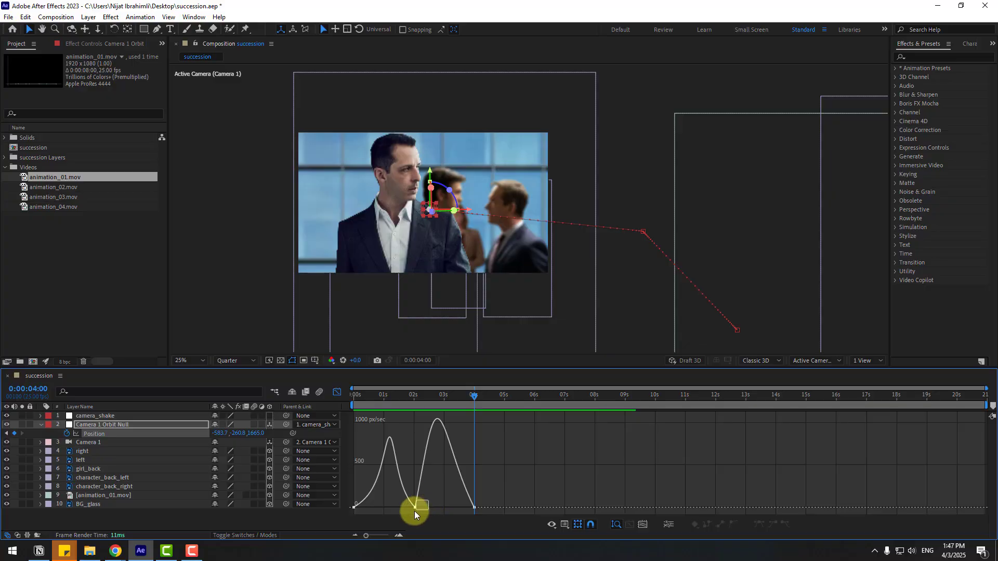
pyautogui.moveTo(427, 508); pyautogui.dragTo(430, 507)
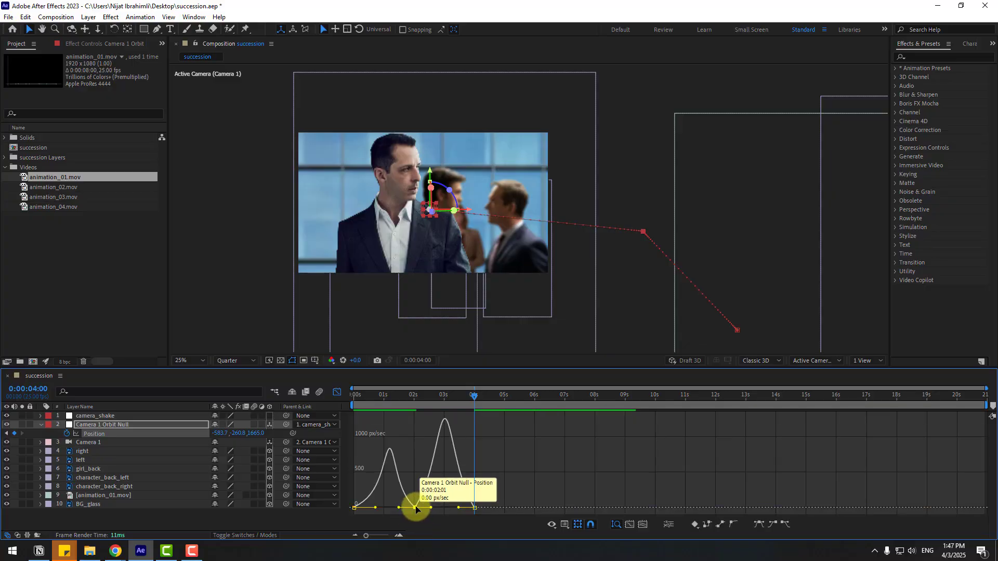
# Set the Position keyframe velocity at 0:00:02:01 to an incoming speed of 100 pixels/sec with Continuous enabled.
pyautogui.click(411, 494)
pyautogui.click(419, 513)
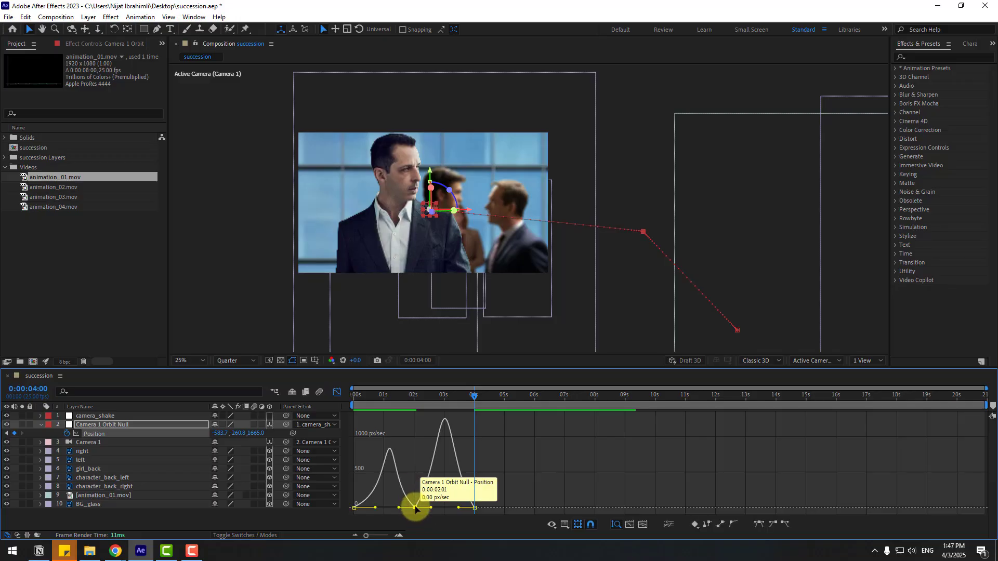
pyautogui.rightClick(415, 511)
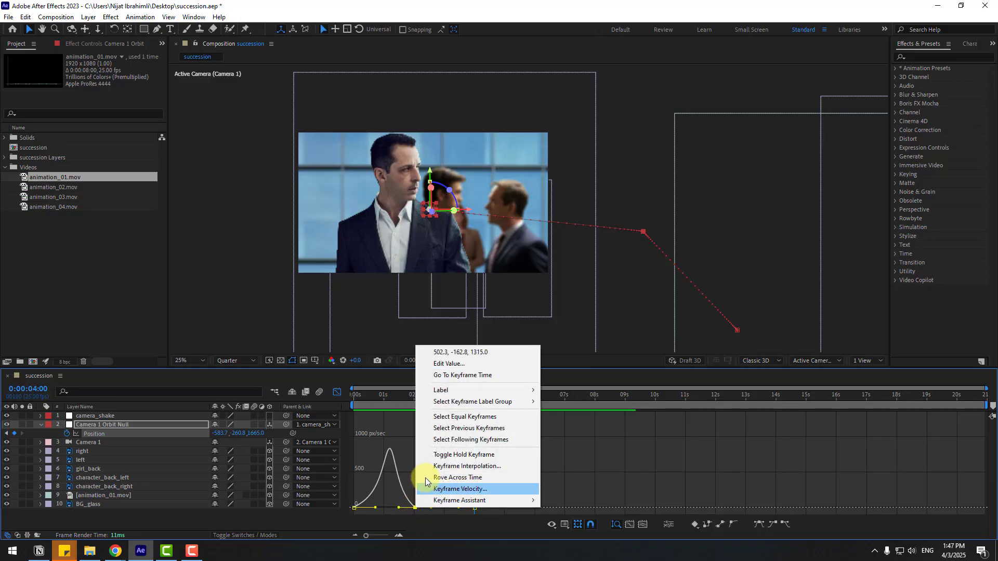
pyautogui.click(494, 489)
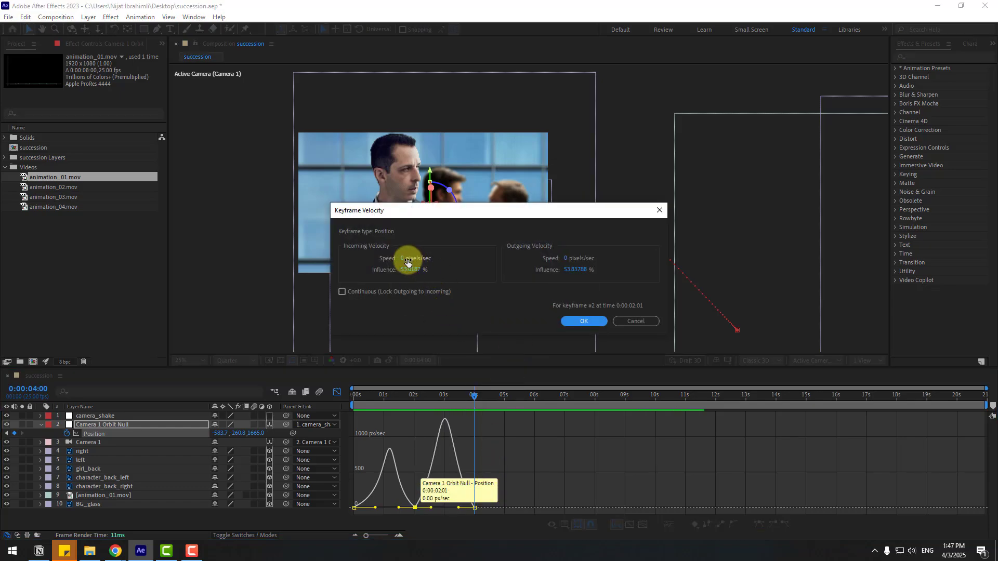
pyautogui.click(405, 259)
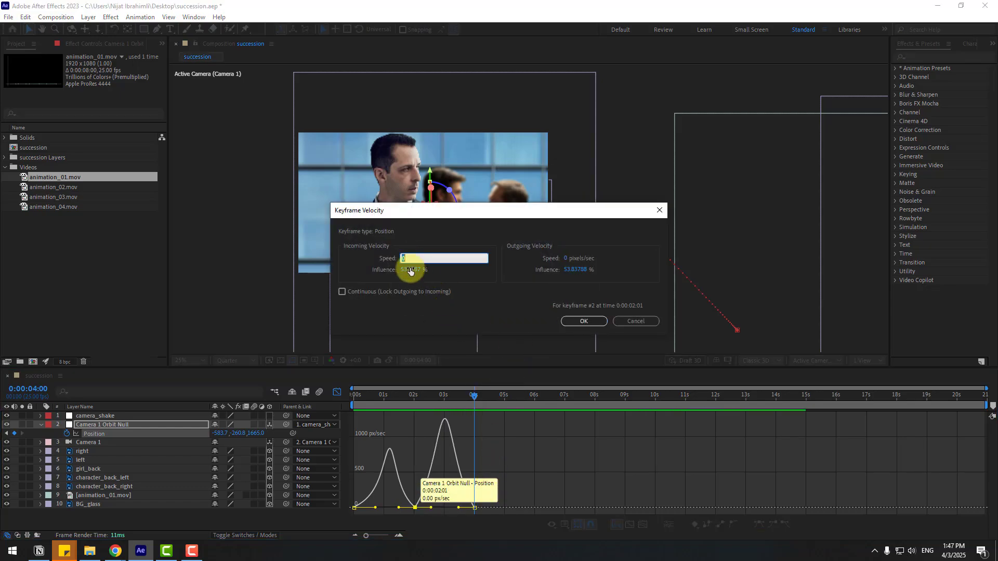
pyautogui.click(493, 302)
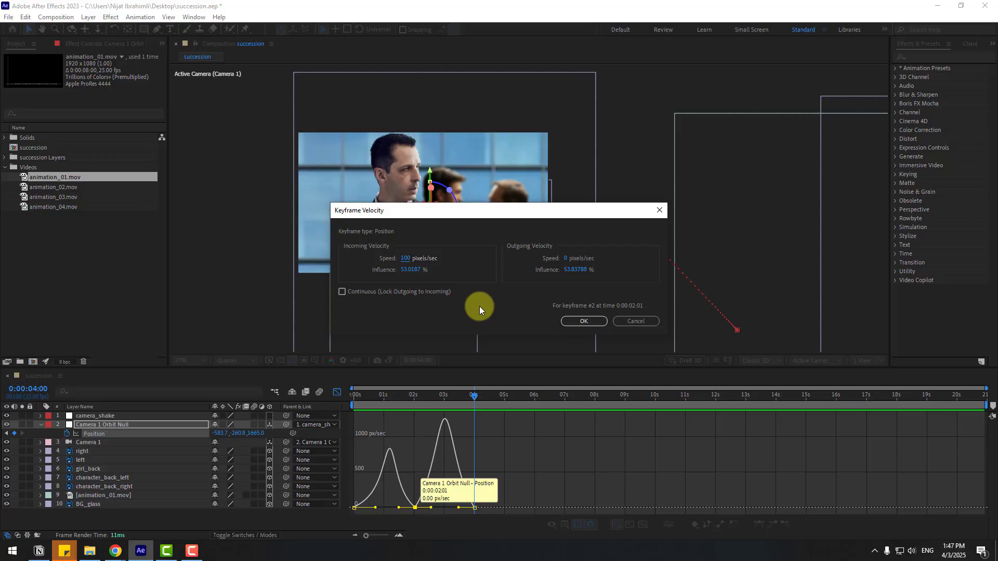
pyautogui.click(343, 292)
pyautogui.click(576, 322)
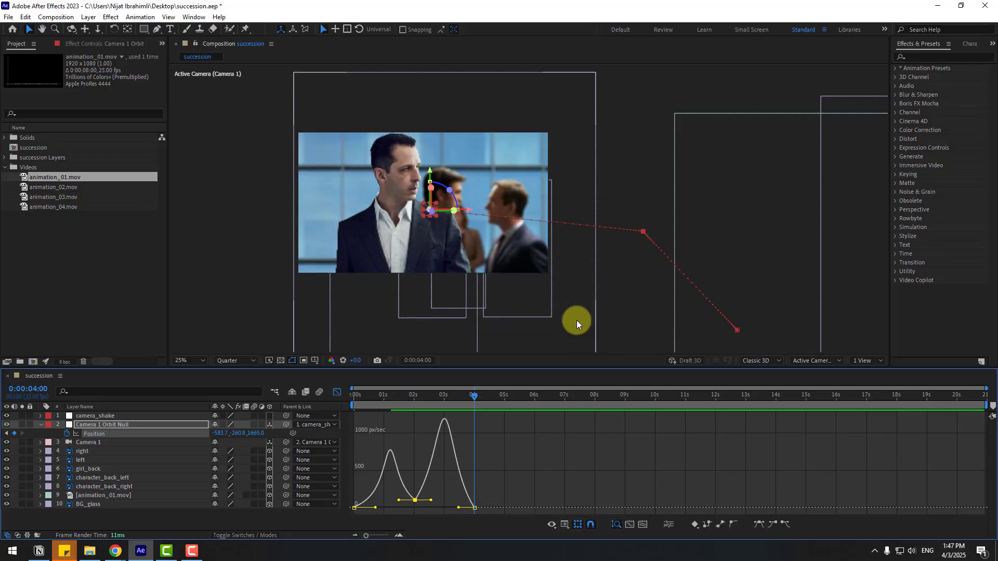
# Preview the smoothed camera move with the composition fitted up to 100%, and check the frame at 0:00:01:22.
pyautogui.press('space')
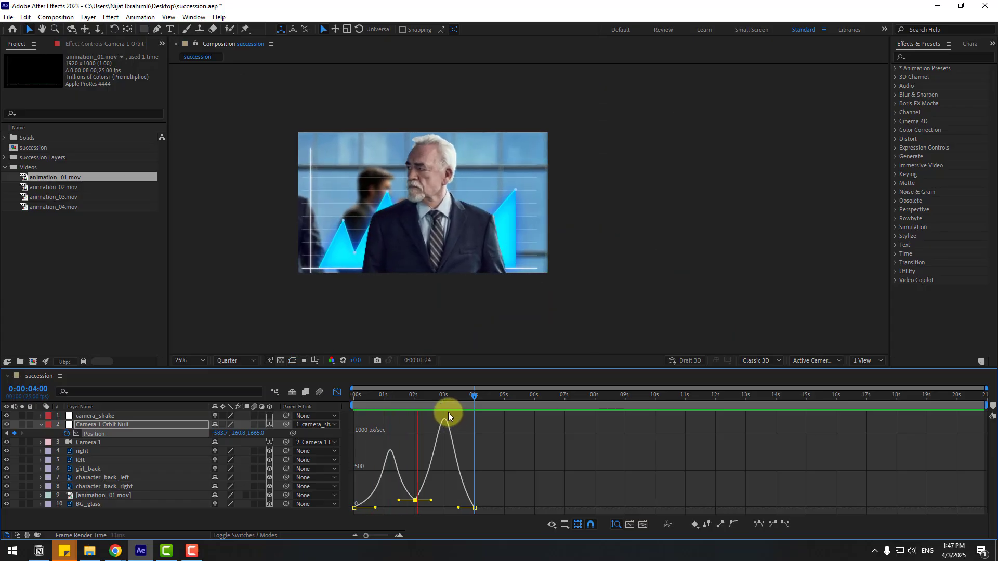
pyautogui.press('space')
pyautogui.click(190, 361)
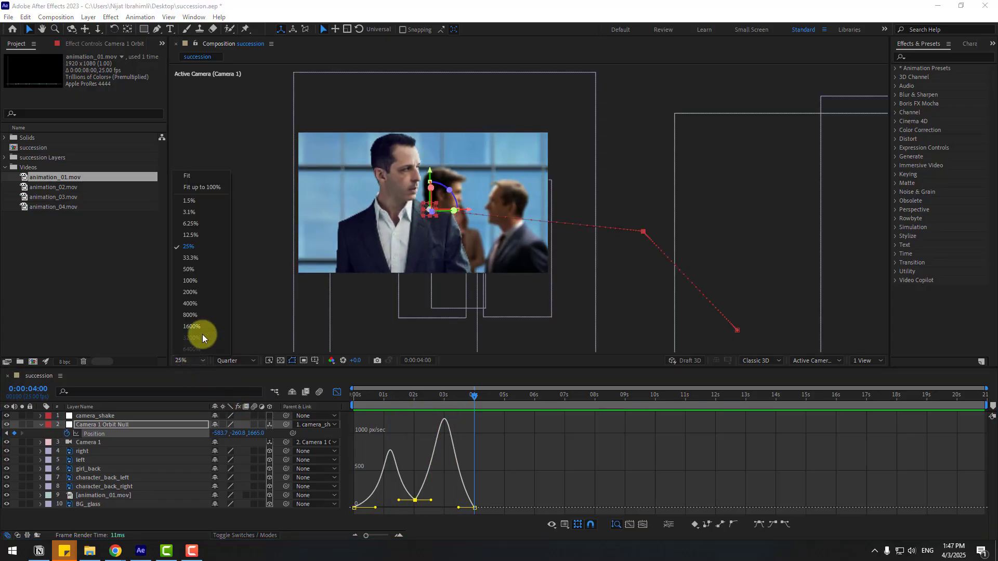
pyautogui.click(220, 187)
pyautogui.press('space')
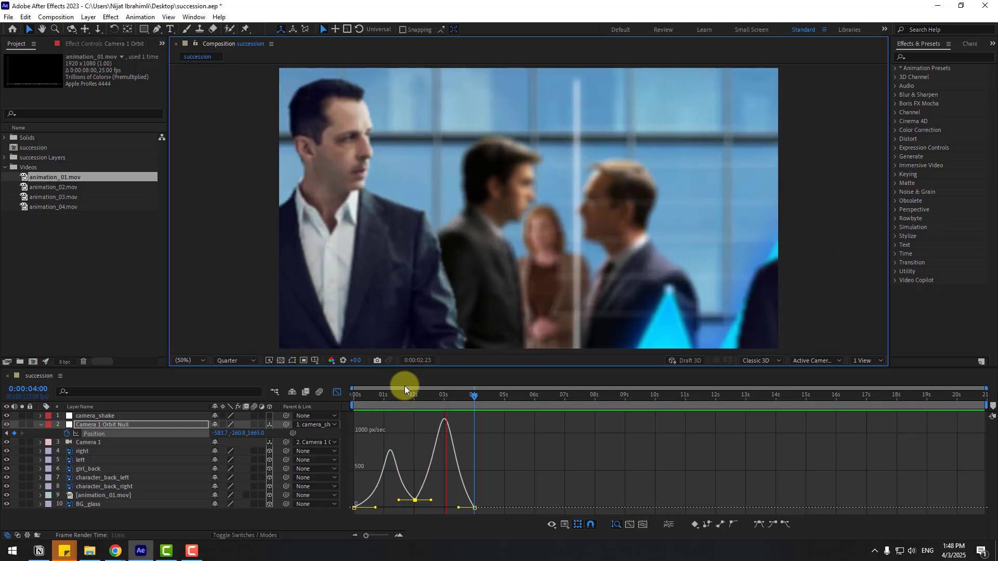
pyautogui.click(404, 402)
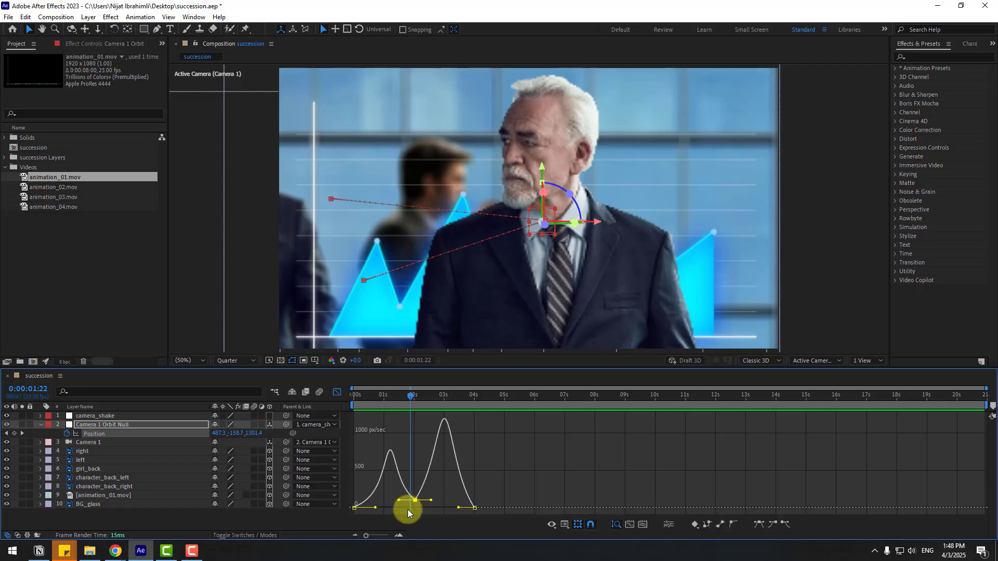
# Curve Camera 1 Orbit Null's motion path at its middle Position keyframe with the Convert Vertex tool and preview the camera move.
pyautogui.press('.')
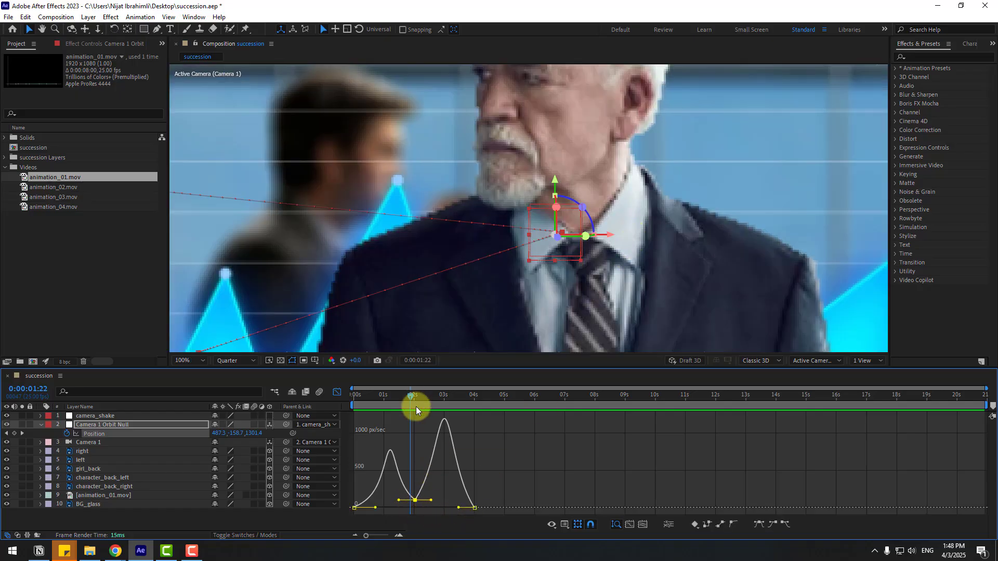
pyautogui.moveTo(400, 400); pyautogui.dragTo(398, 399)
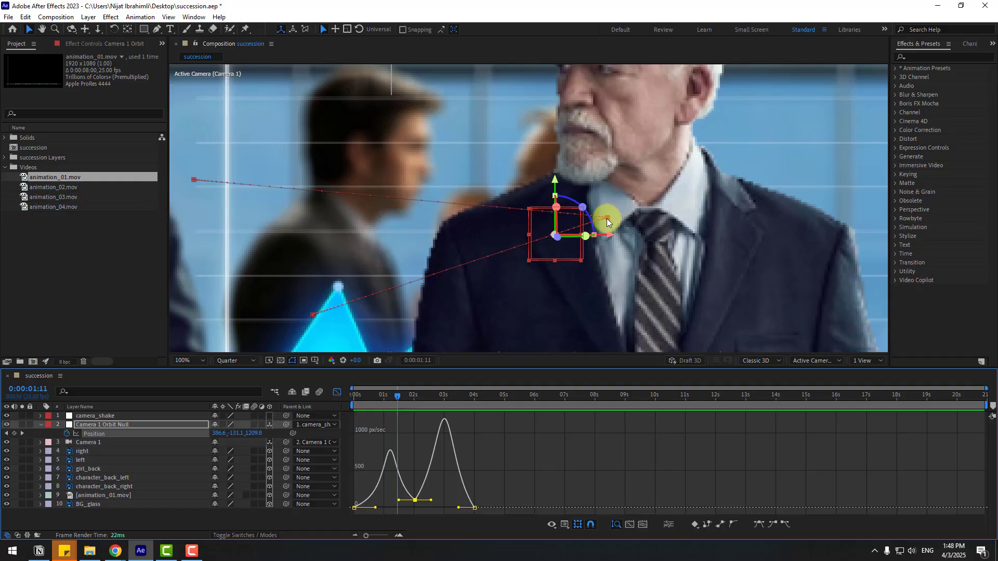
pyautogui.click(159, 30)
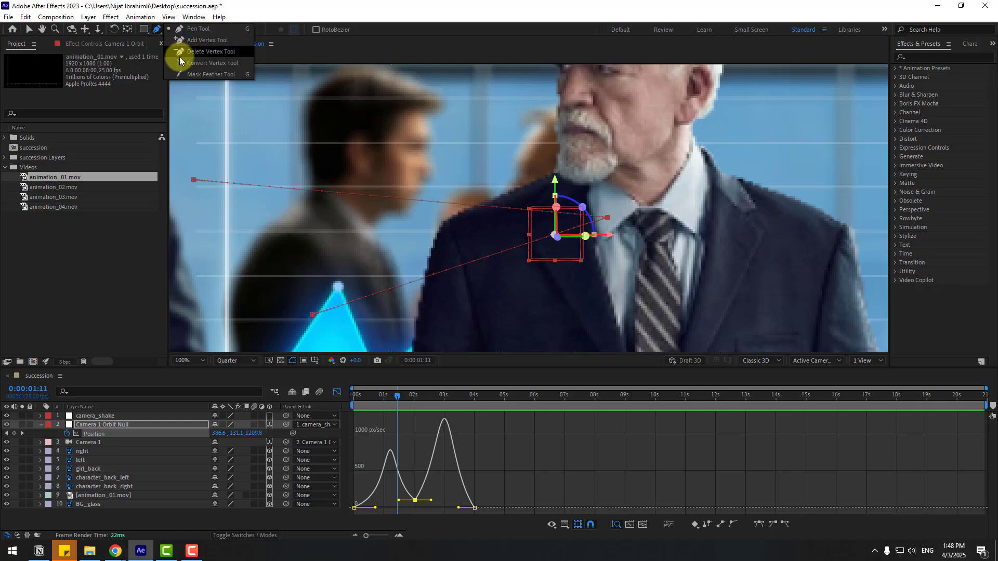
pyautogui.click(220, 65)
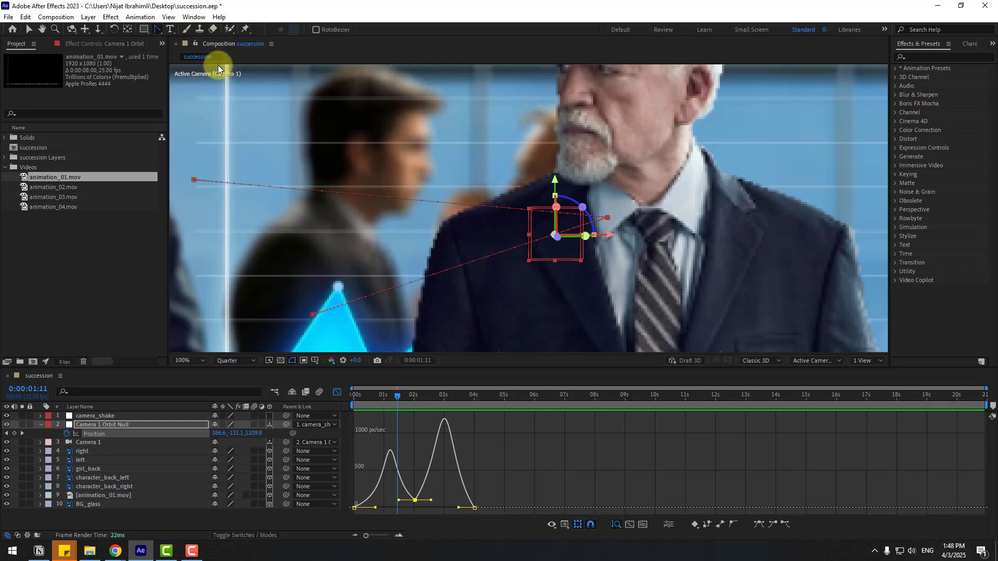
pyautogui.click(609, 223)
pyautogui.moveTo(610, 225); pyautogui.dragTo(603, 168)
pyautogui.moveTo(603, 249); pyautogui.dragTo(604, 260)
pyautogui.scroll(-1, 596, 267)
pyautogui.press('space')
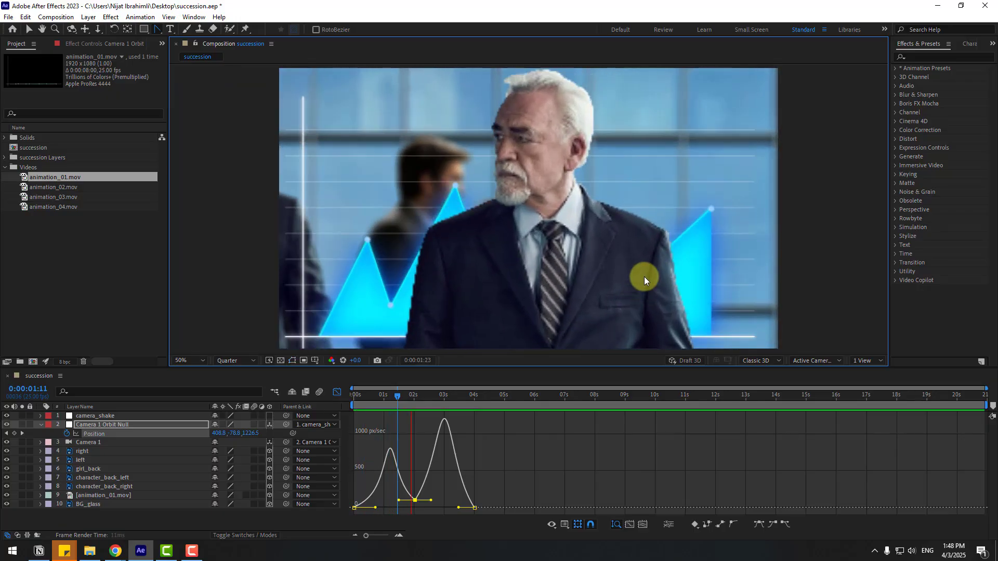
pyautogui.press('space')
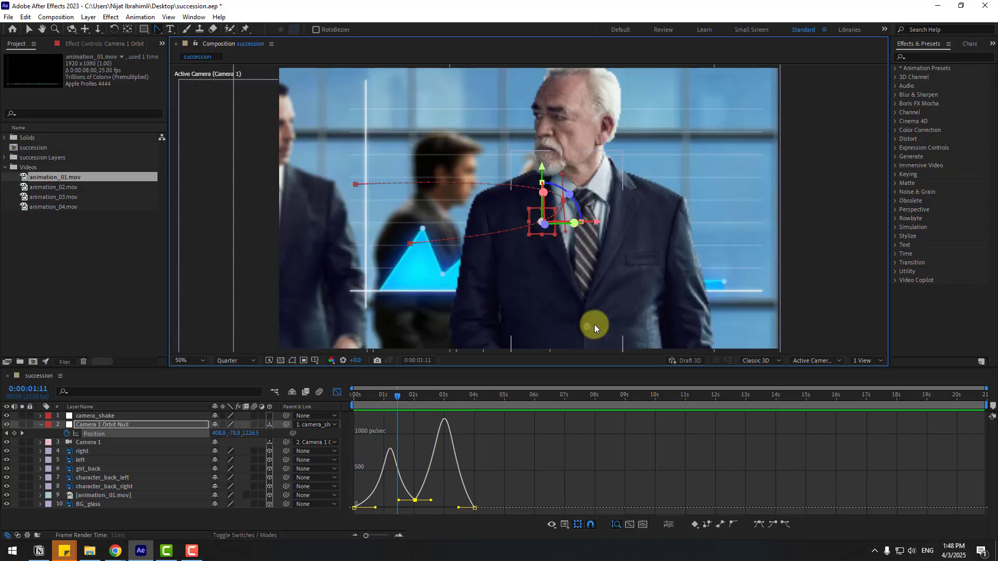
# Raise the Position speed at the 0:00:02:01 keyframe to about 128 px/sec in the speed graph and preview the move.
pyautogui.click(26, 32)
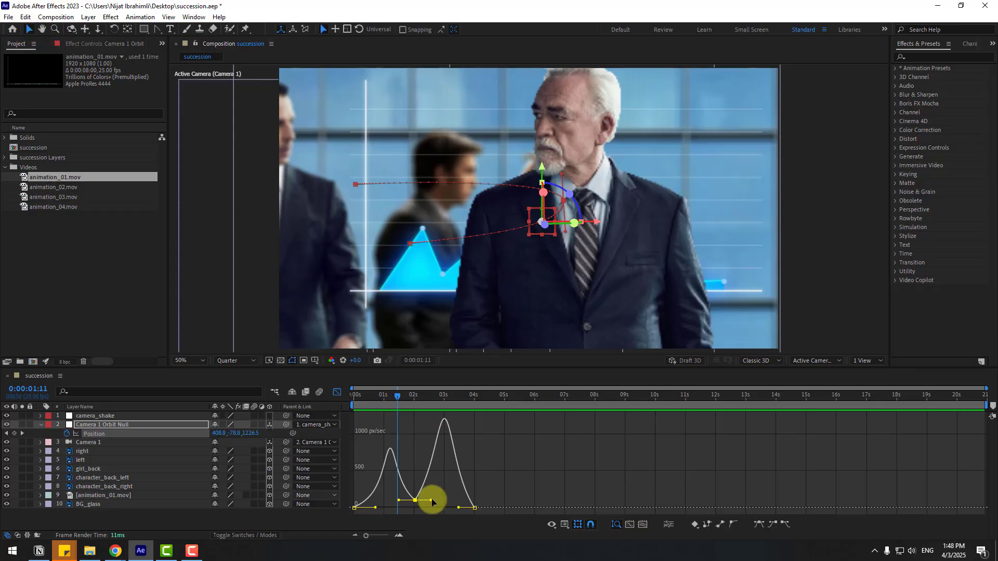
pyautogui.click(413, 504)
pyautogui.click(414, 502)
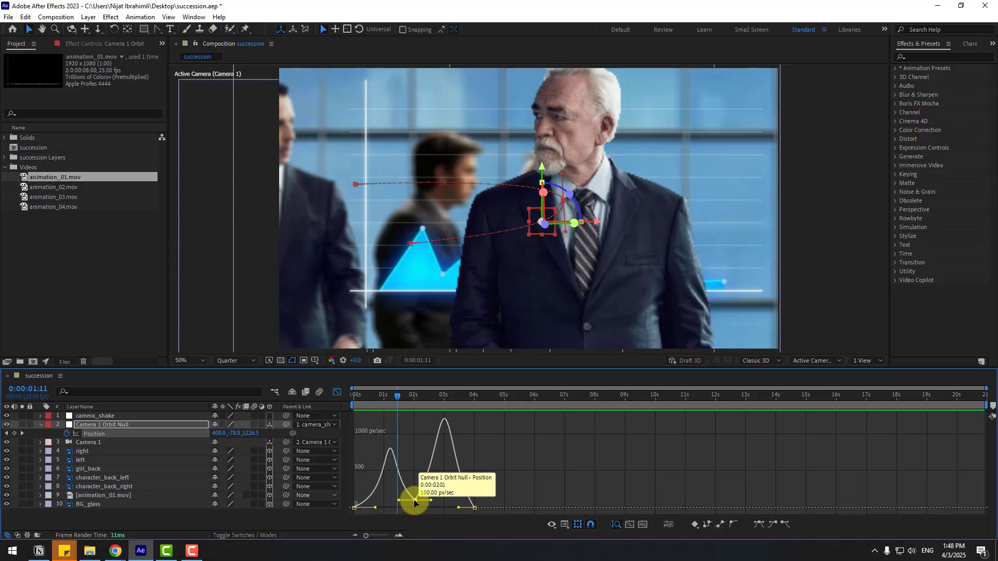
pyautogui.moveTo(415, 500); pyautogui.dragTo(415, 499)
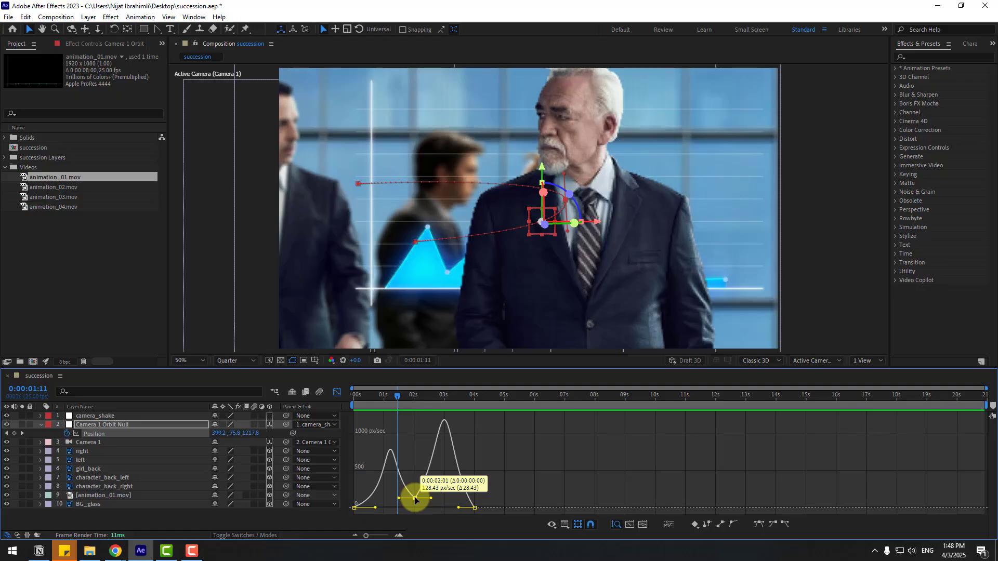
pyautogui.press('space')
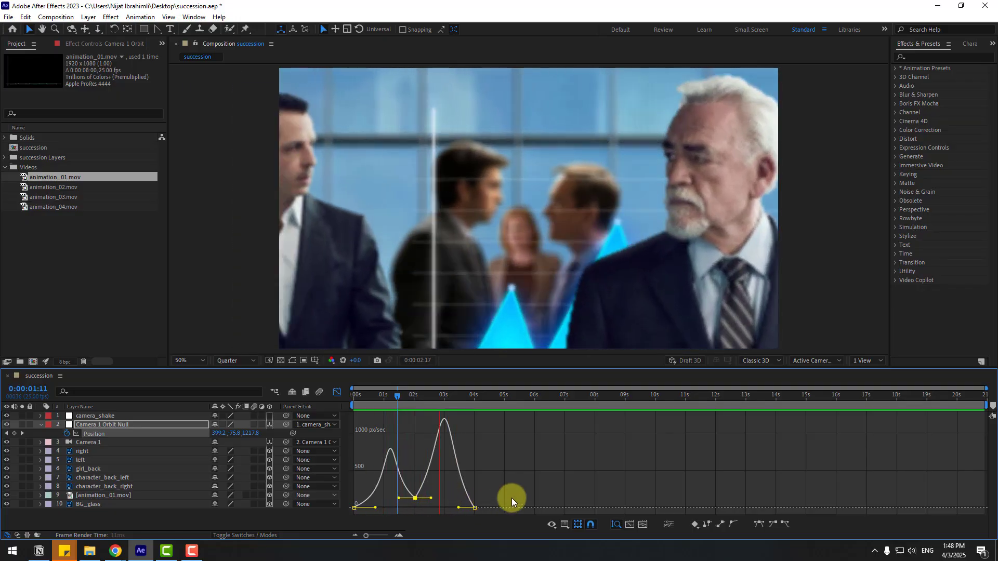
pyautogui.click(424, 395)
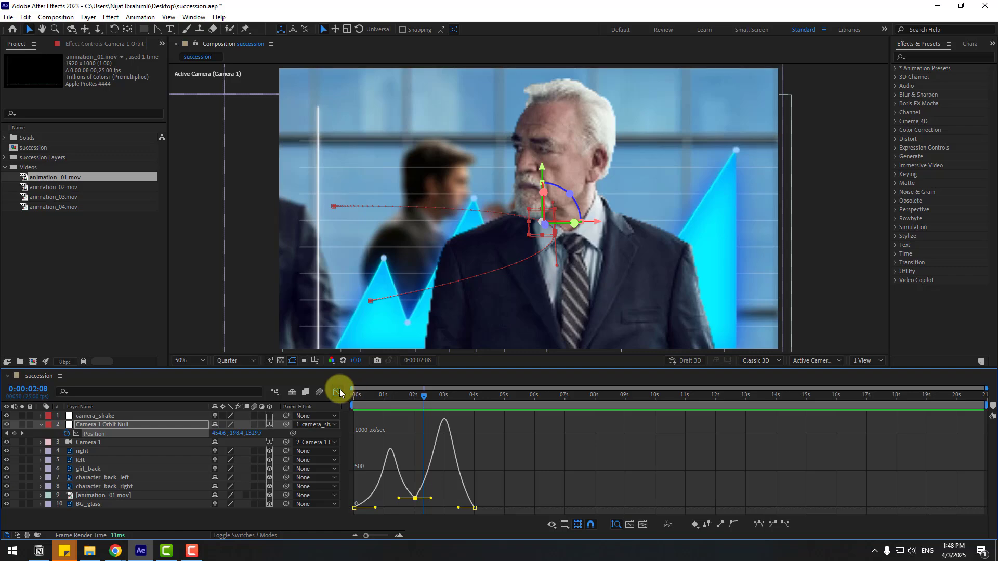
# Return to the layer bar view and add animation_02.mov to the composition directly below the left layer.
pyautogui.click(338, 391)
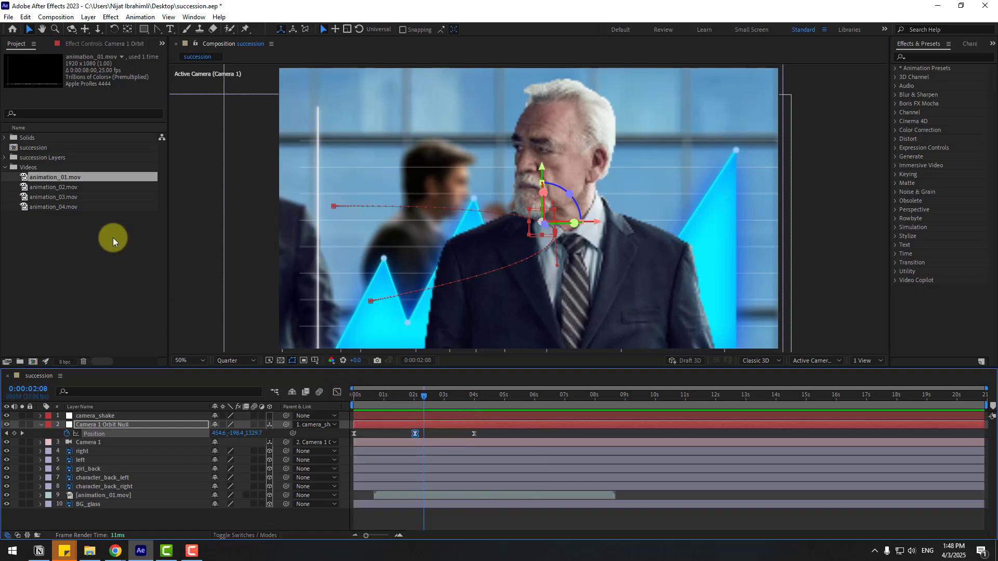
pyautogui.moveTo(458, 398); pyautogui.dragTo(476, 406)
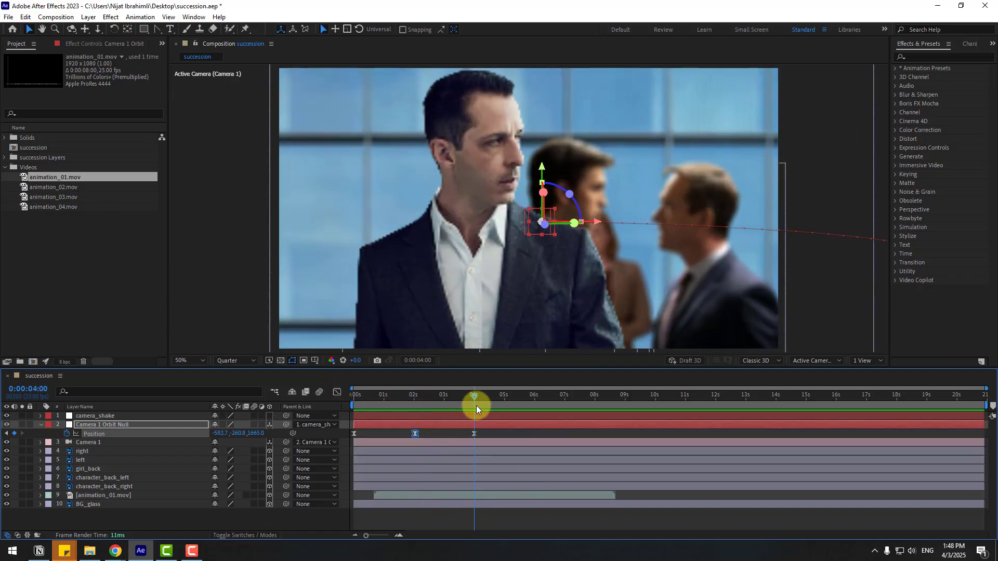
pyautogui.click(67, 188)
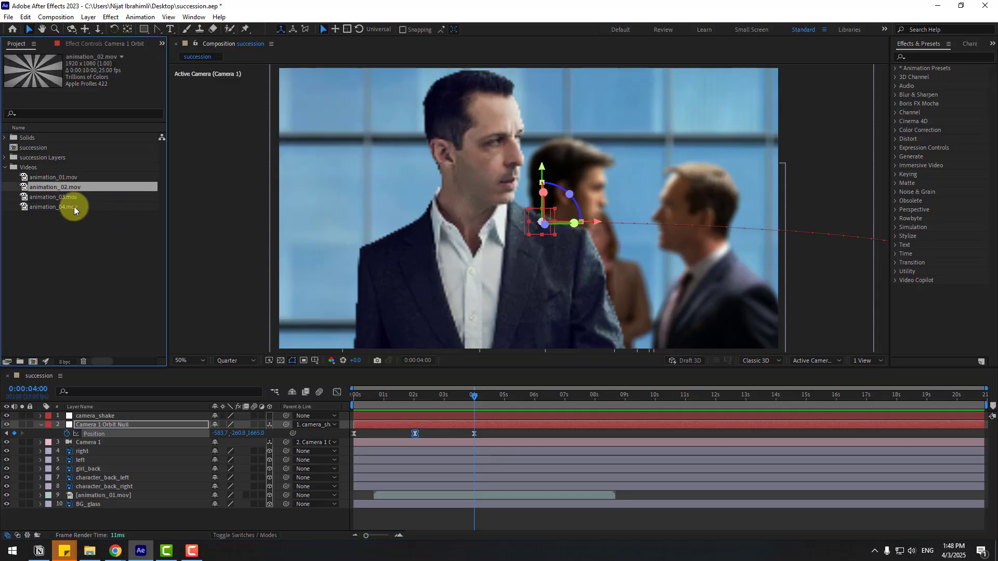
pyautogui.moveTo(65, 189); pyautogui.dragTo(129, 437)
# Keyframe animation_02.mov's Opacity from 0% at 0:00:00:00 to 100% at 0:00:01:08.
pyautogui.click(357, 397)
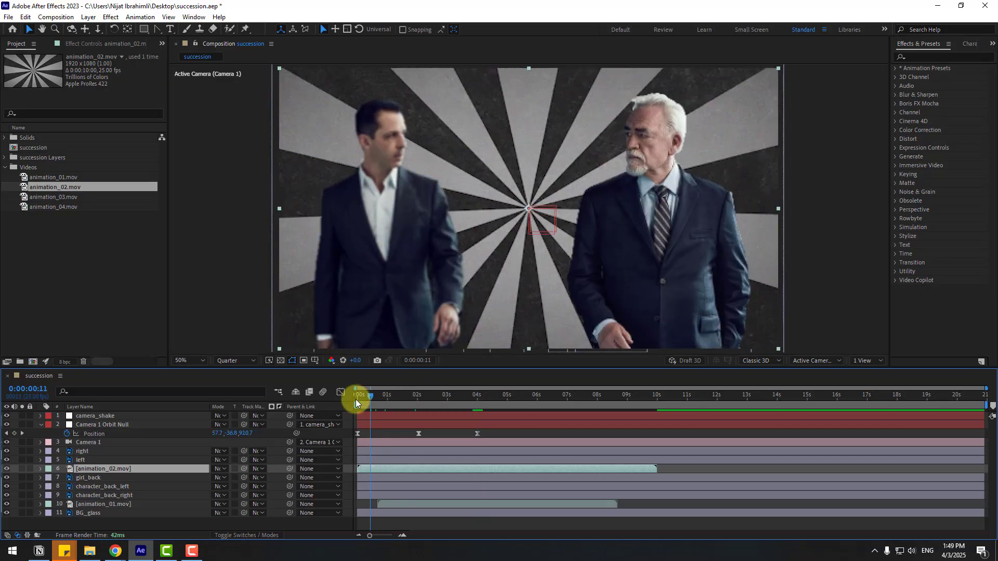
pyautogui.press('t')
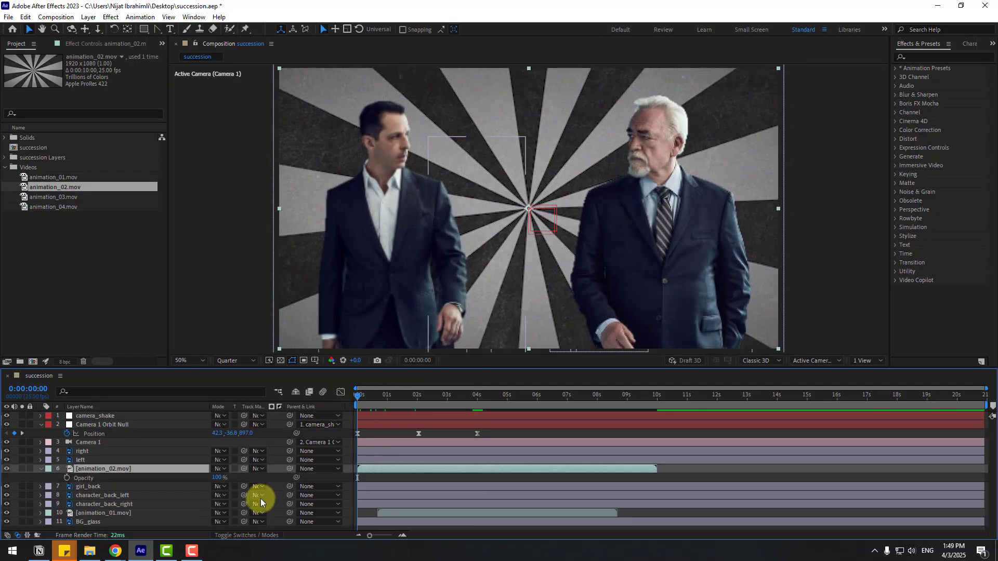
pyautogui.moveTo(216, 482); pyautogui.dragTo(72, 480)
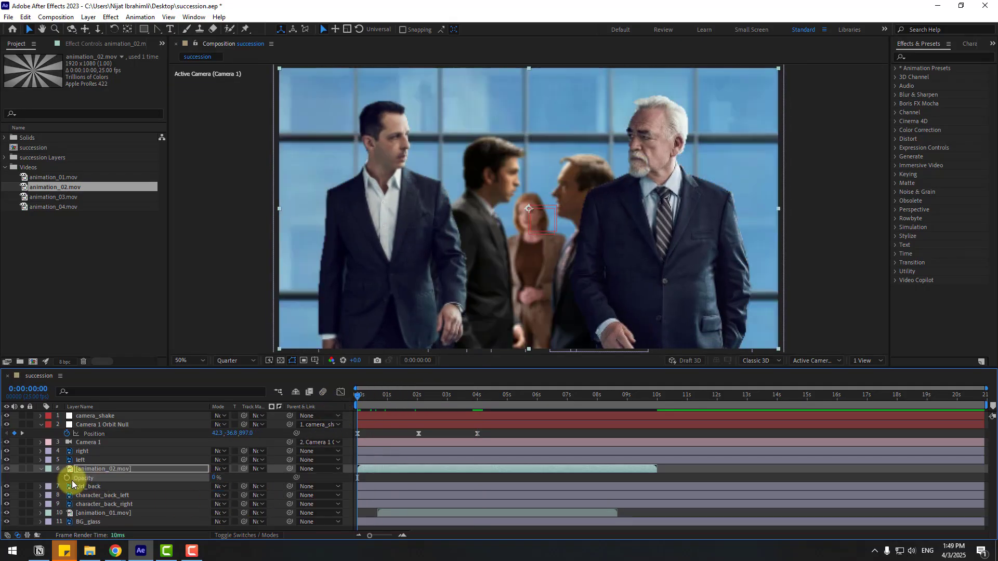
pyautogui.moveTo(372, 395); pyautogui.dragTo(397, 398)
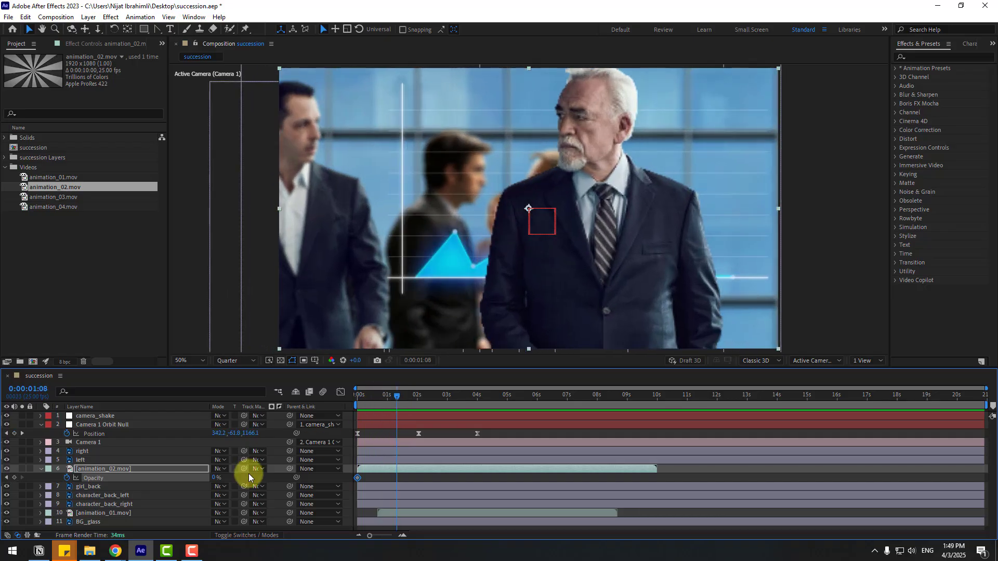
pyautogui.moveTo(216, 478); pyautogui.dragTo(307, 484)
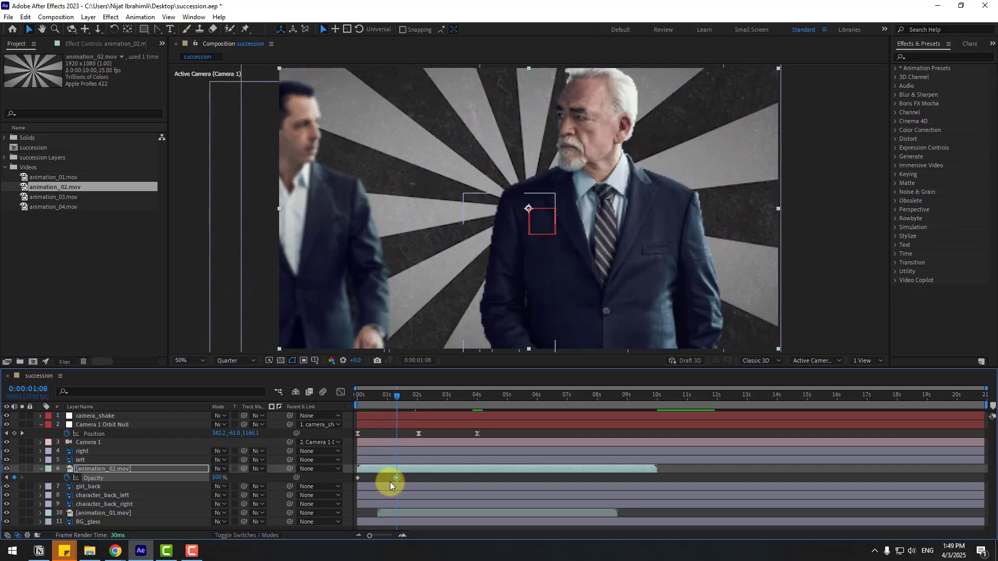
# Apply Easy Ease to both Opacity keyframes of animation_02.mov and preview the fade-in.
pyautogui.moveTo(405, 481); pyautogui.dragTo(358, 482)
pyautogui.rightClick(358, 478)
pyautogui.moveTo(402, 470)
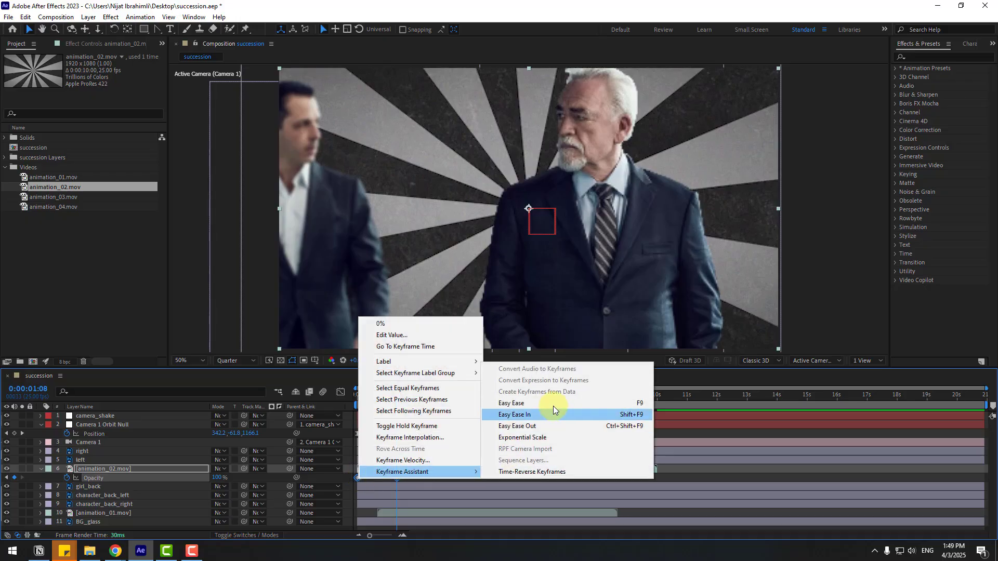
pyautogui.click(554, 407)
pyautogui.press('space')
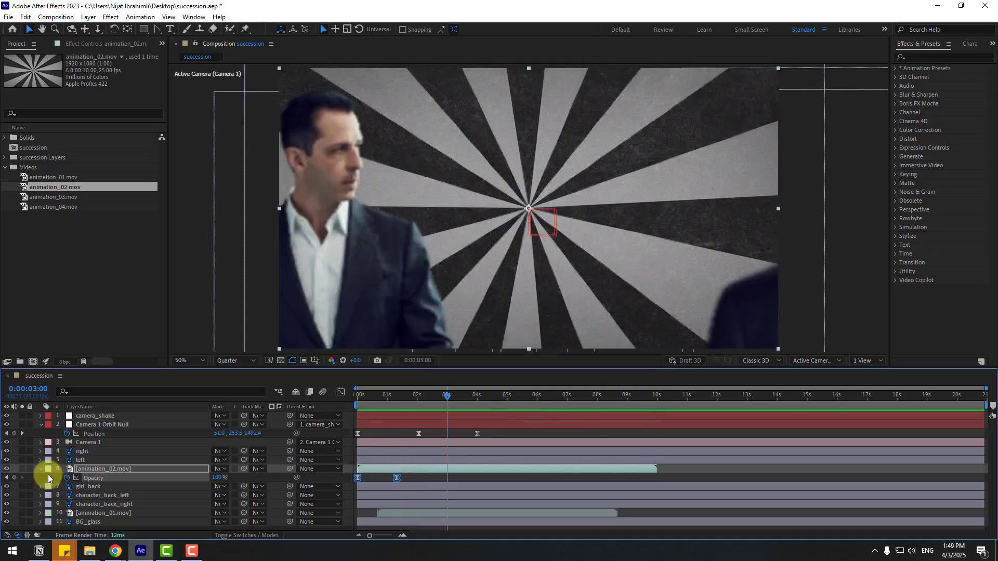
# Collapse animation_02.mov's properties, show the layer switches and make it a 3D layer.
pyautogui.click(41, 469)
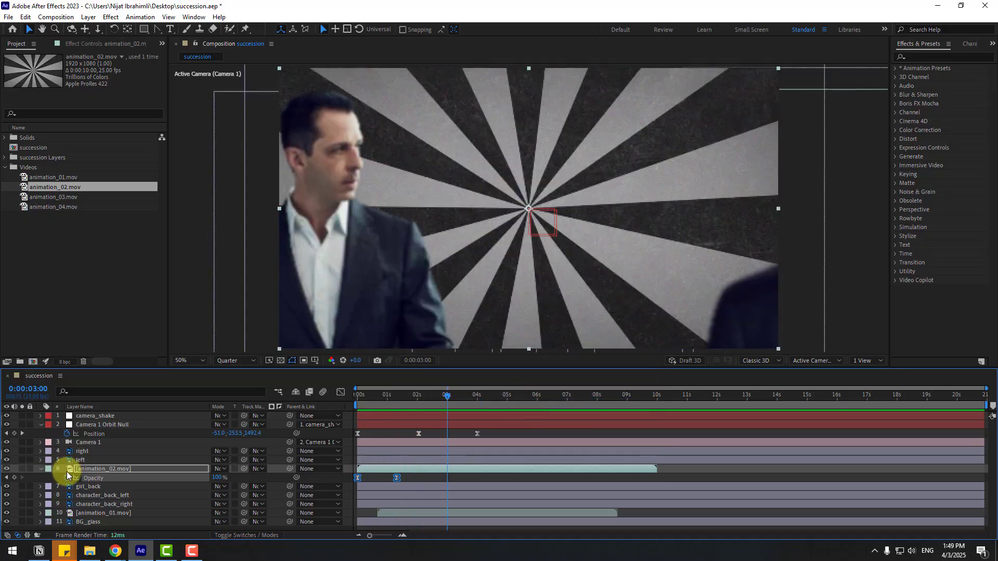
pyautogui.click(111, 470)
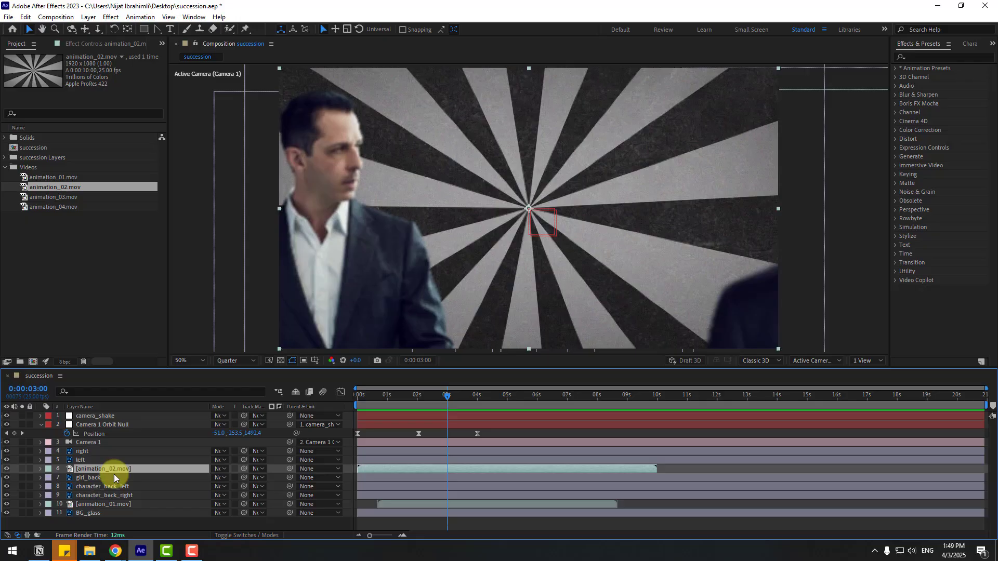
pyautogui.click(247, 536)
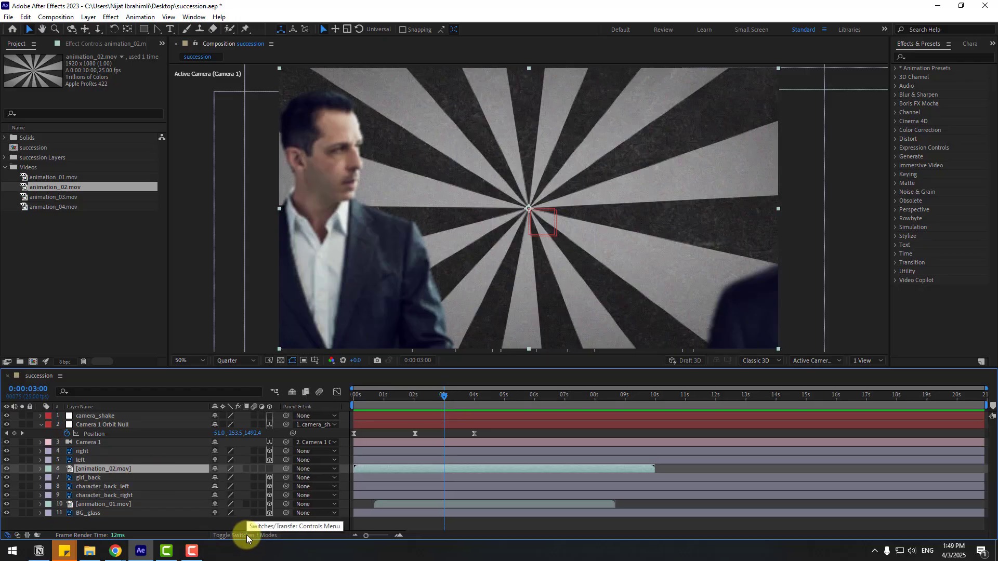
pyautogui.click(270, 469)
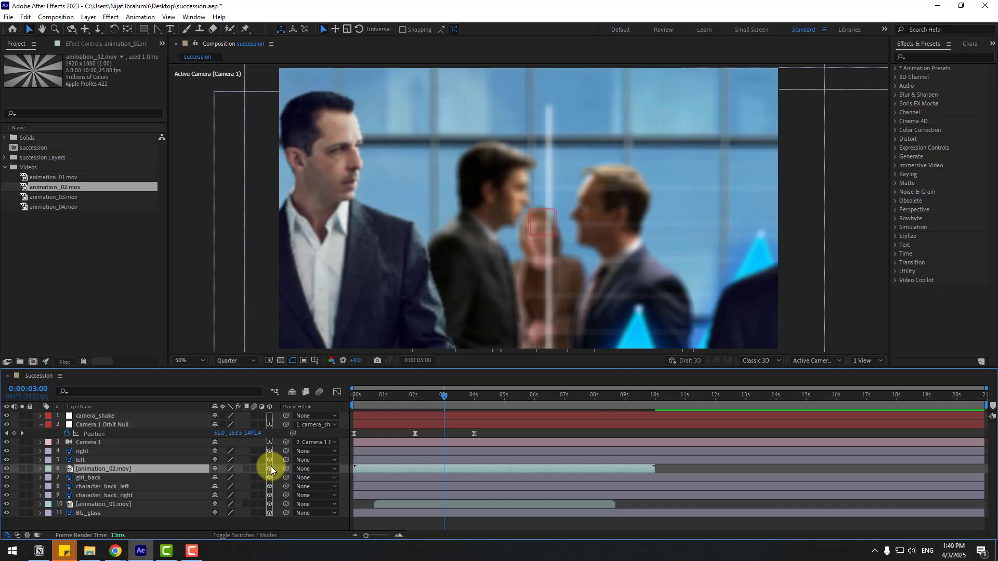
# Copy the left layer's Position value and paste it onto animation_02.mov.
pyautogui.click(80, 461)
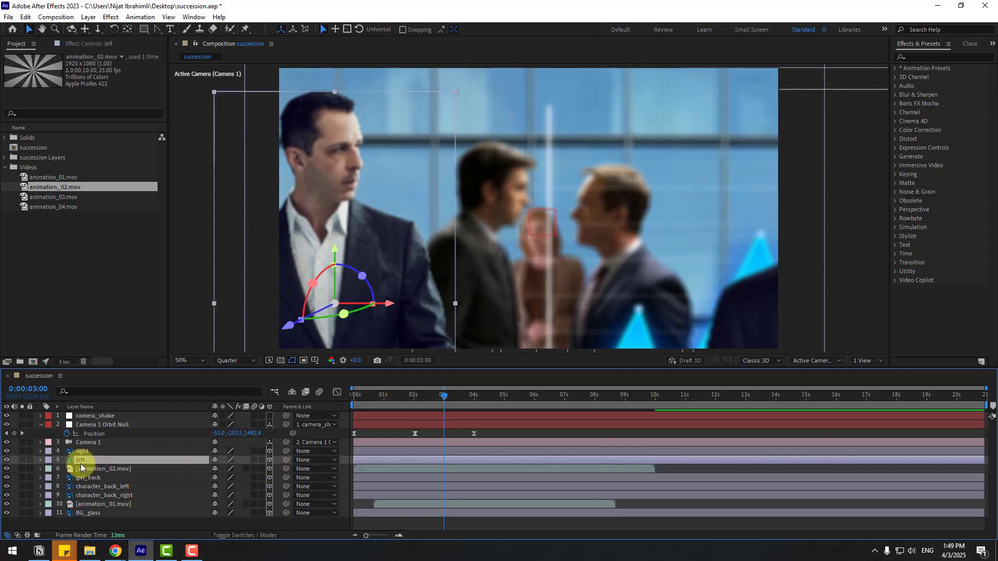
pyautogui.press('p')
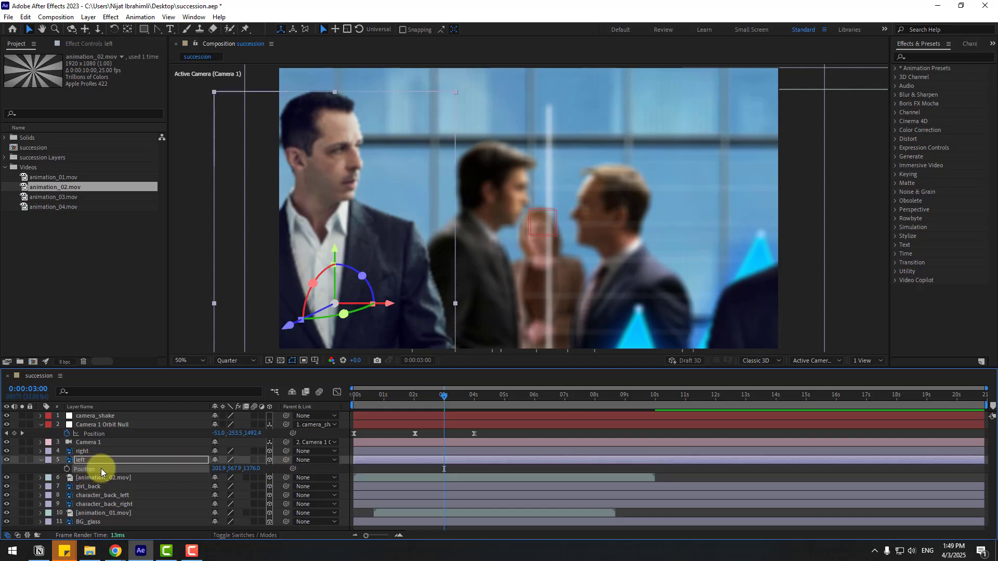
pyautogui.click(41, 460)
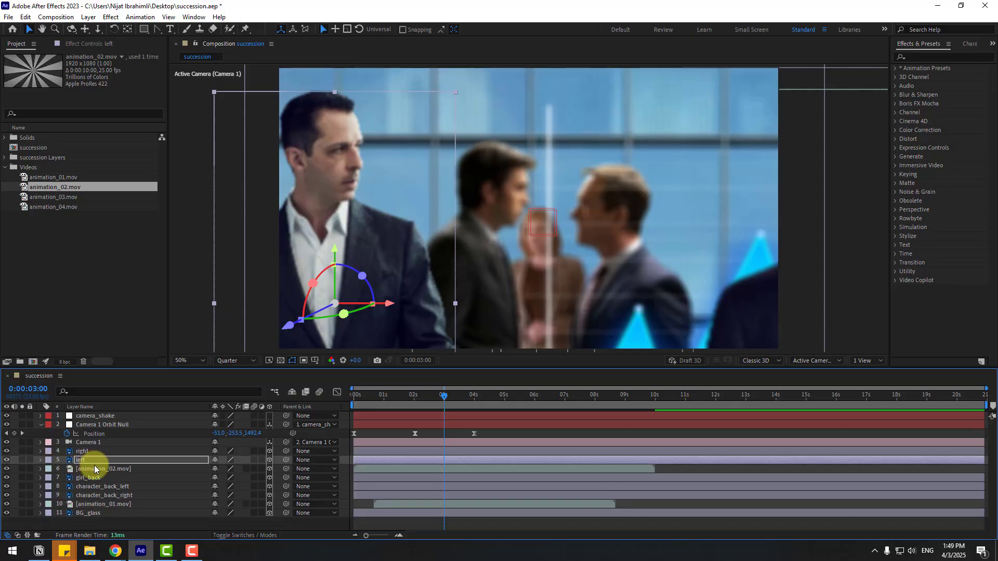
pyautogui.click(94, 469)
pyautogui.press('p')
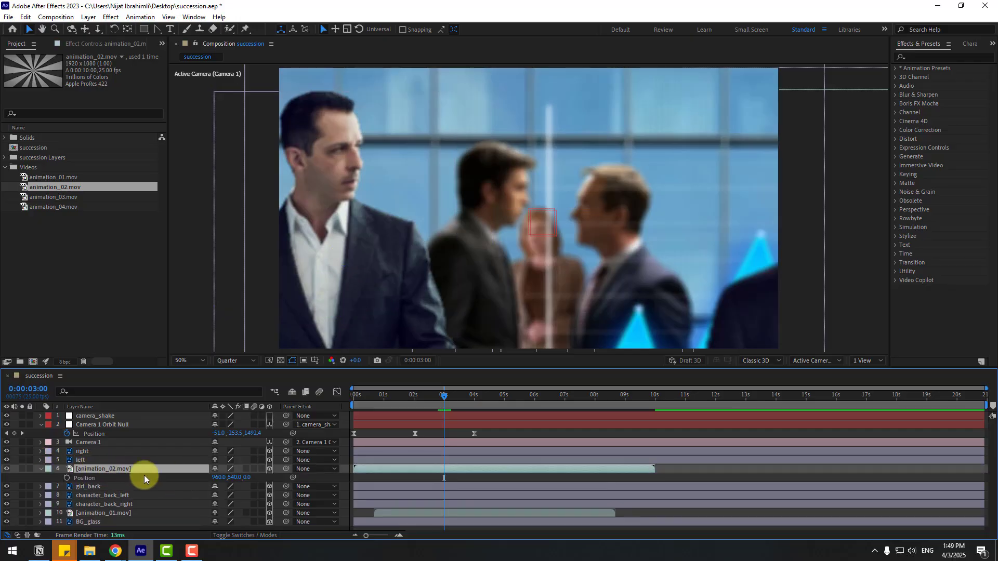
pyautogui.hotkey('ctrl', 'v')
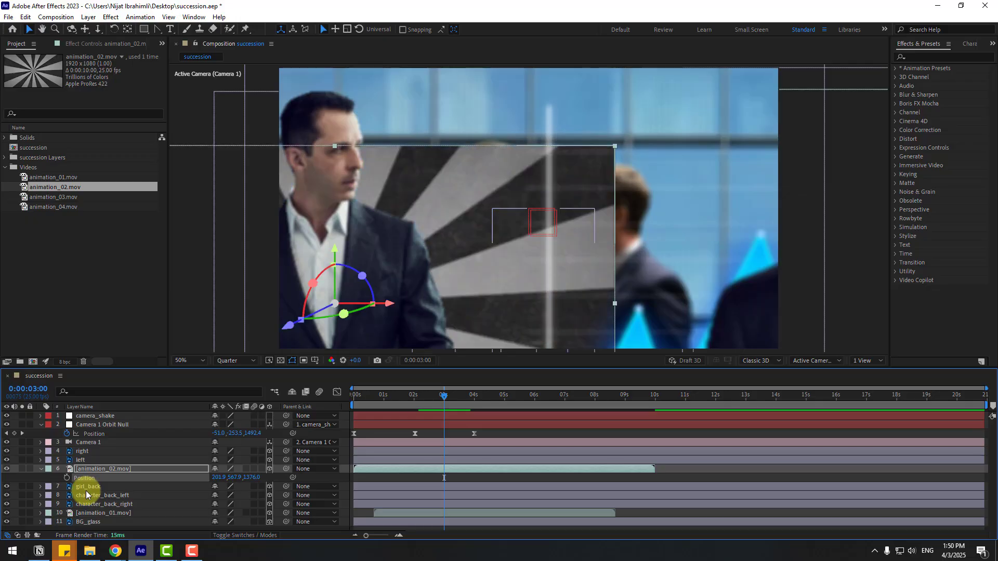
# Shift the animation_02.mov layer in time so that it starts at about 0:00:03:00.
pyautogui.moveTo(371, 398); pyautogui.dragTo(463, 409)
pyautogui.moveTo(373, 470); pyautogui.dragTo(455, 426)
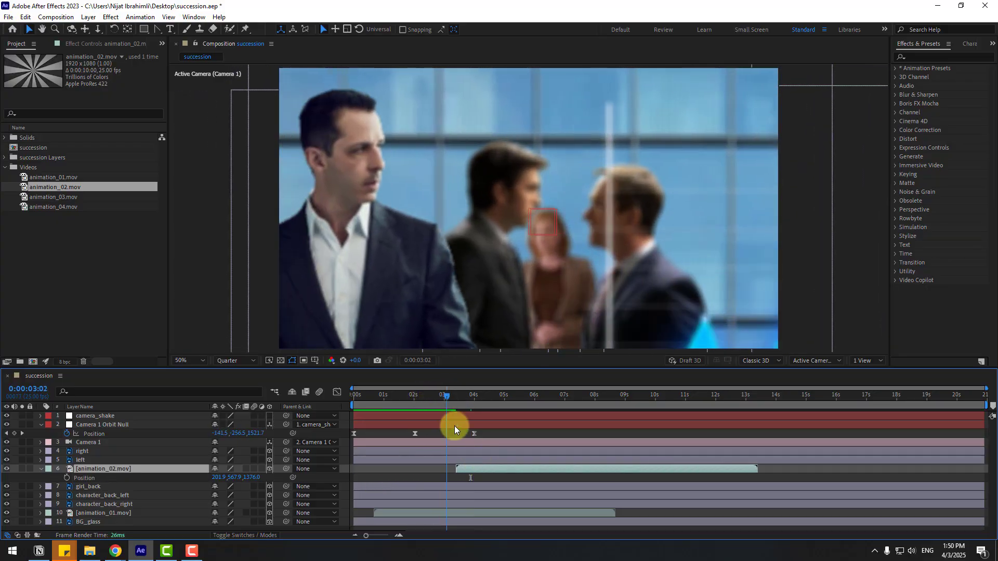
pyautogui.moveTo(467, 470); pyautogui.dragTo(454, 470)
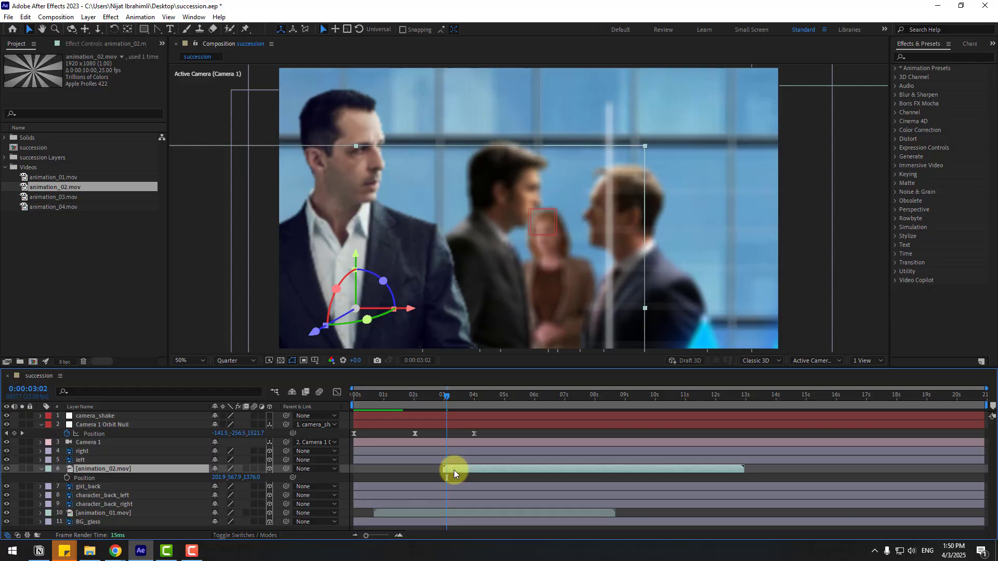
# Move animation_02.mov to Position 234.0, 252.9, 1376.0 so it fills the frame behind the dark-haired man, and check it up to 0:00:04:12.
pyautogui.click(472, 395)
pyautogui.moveTo(480, 398); pyautogui.dragTo(487, 398)
pyautogui.press(',')
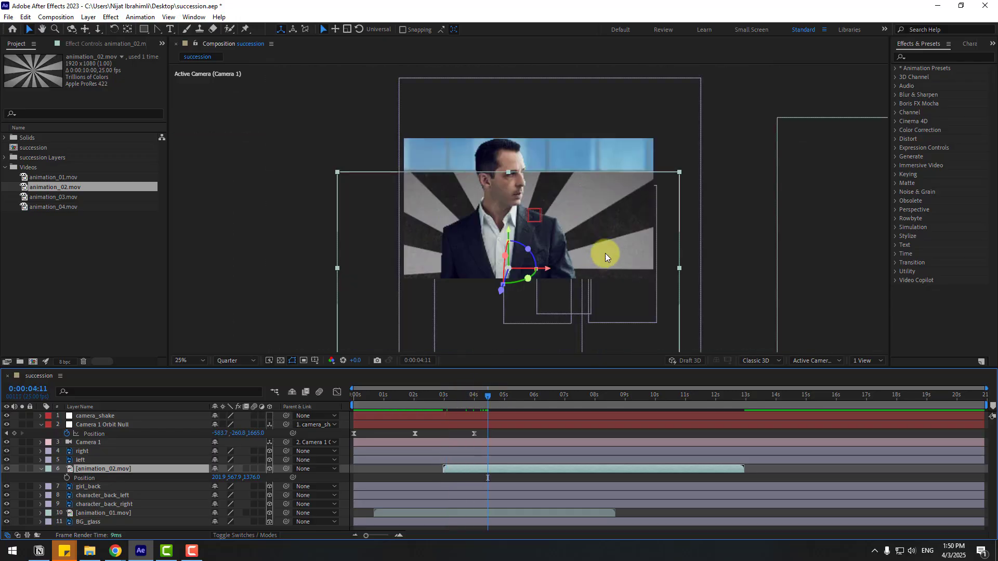
pyautogui.moveTo(605, 254); pyautogui.dragTo(622, 245)
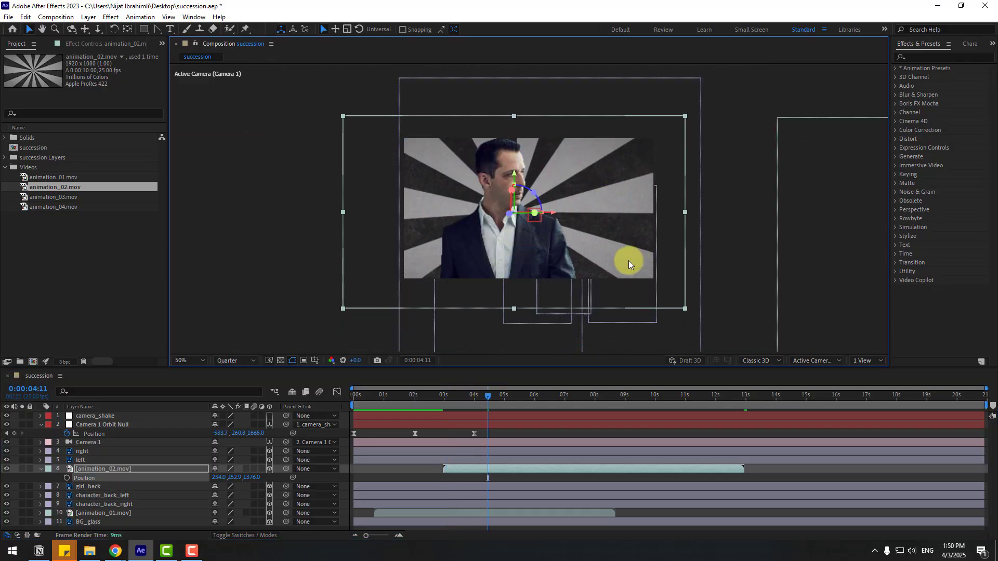
pyautogui.press('.')
pyautogui.moveTo(419, 400); pyautogui.dragTo(489, 407)
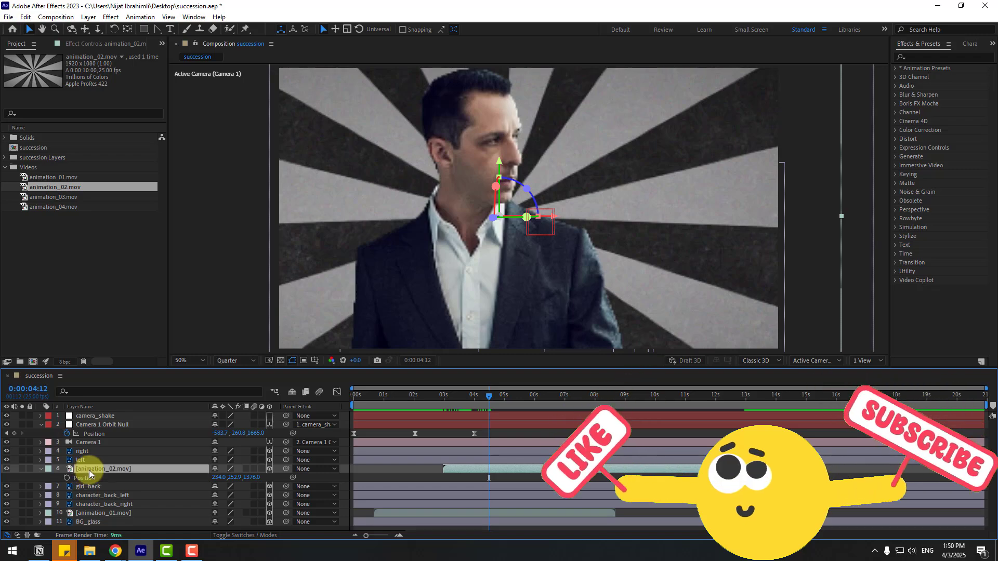
# Move animation_02.mov's second Opacity keyframe earlier to about 0:00:04:02 and preview the fade-in.
pyautogui.press('t')
pyautogui.moveTo(481, 480); pyautogui.dragTo(476, 479)
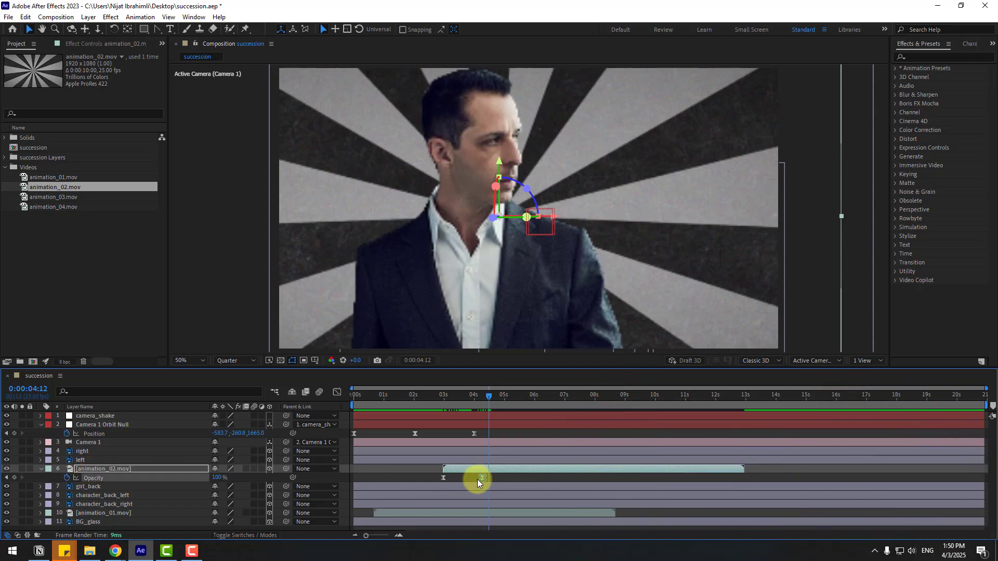
pyautogui.press('space')
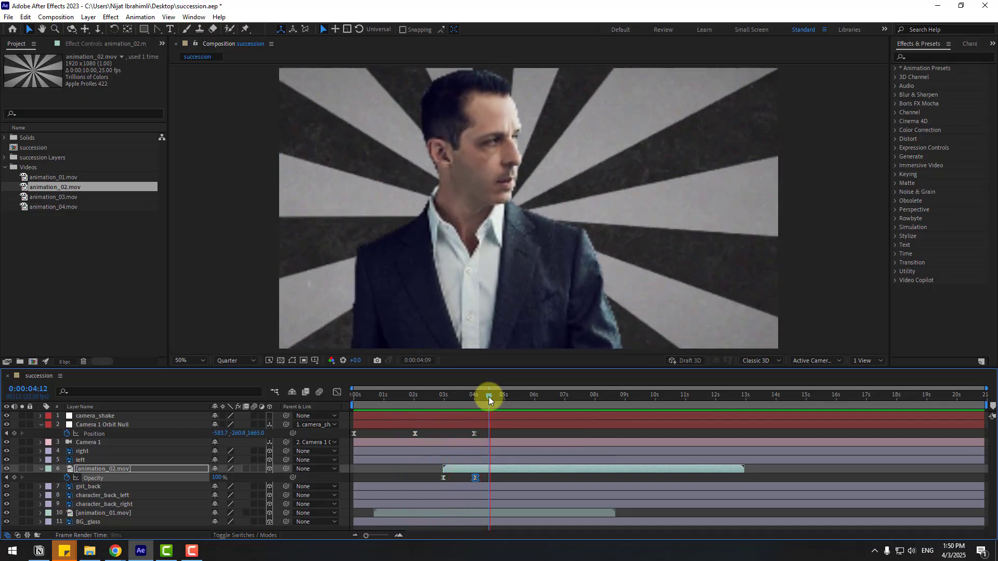
# Add a fade-out to animation_02.mov with Opacity keyframes of 100% at 0:00:04:21 and 0% at 0:00:05:18, and collapse its properties.
pyautogui.moveTo(489, 397); pyautogui.dragTo(500, 396)
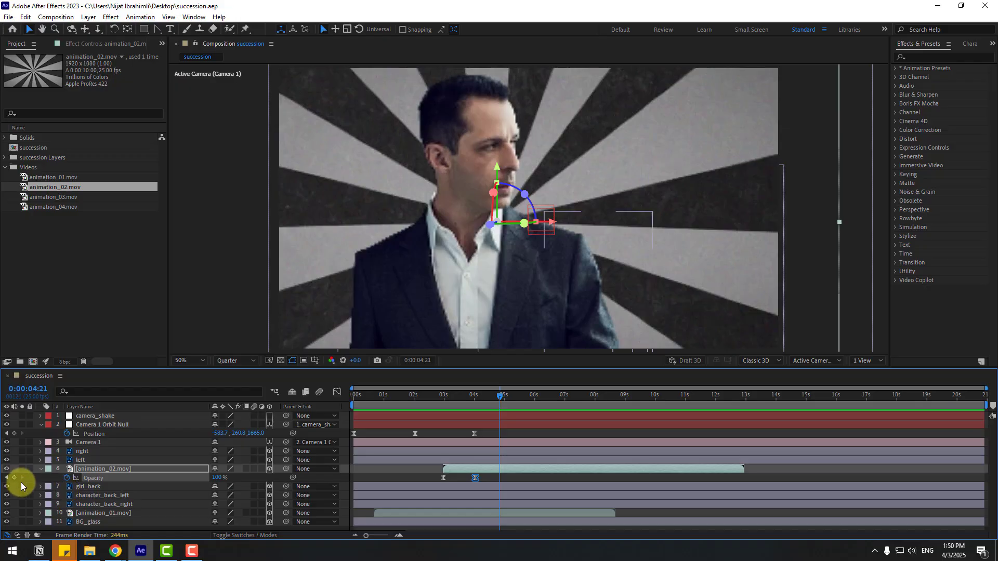
pyautogui.click(526, 398)
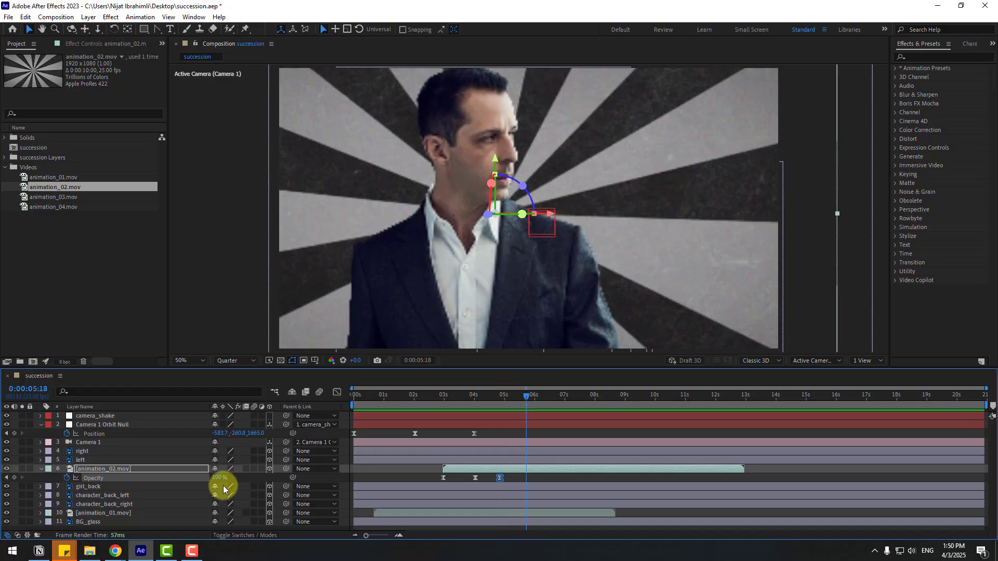
pyautogui.click(215, 478)
pyautogui.write('0')
pyautogui.press('Return')
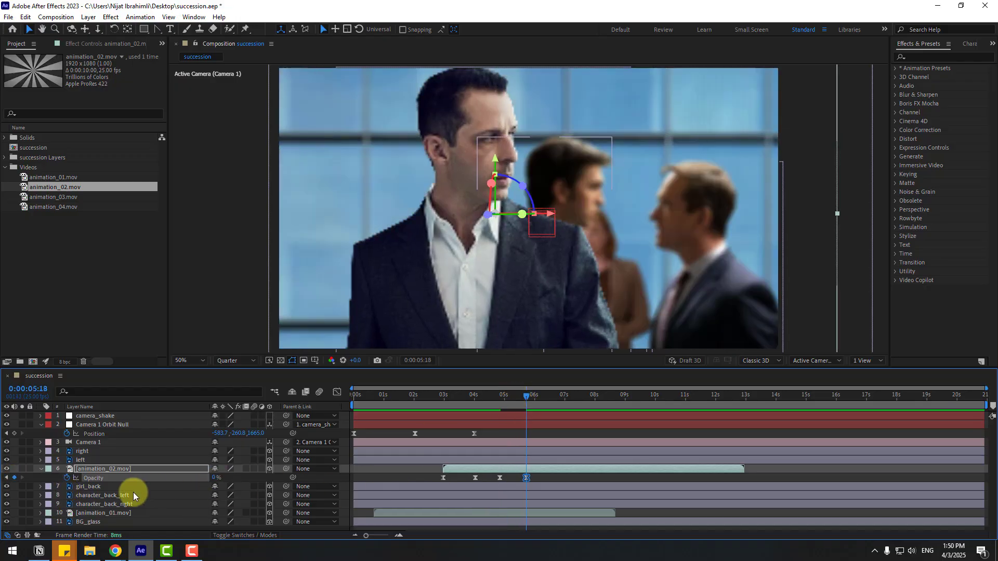
pyautogui.click(37, 469)
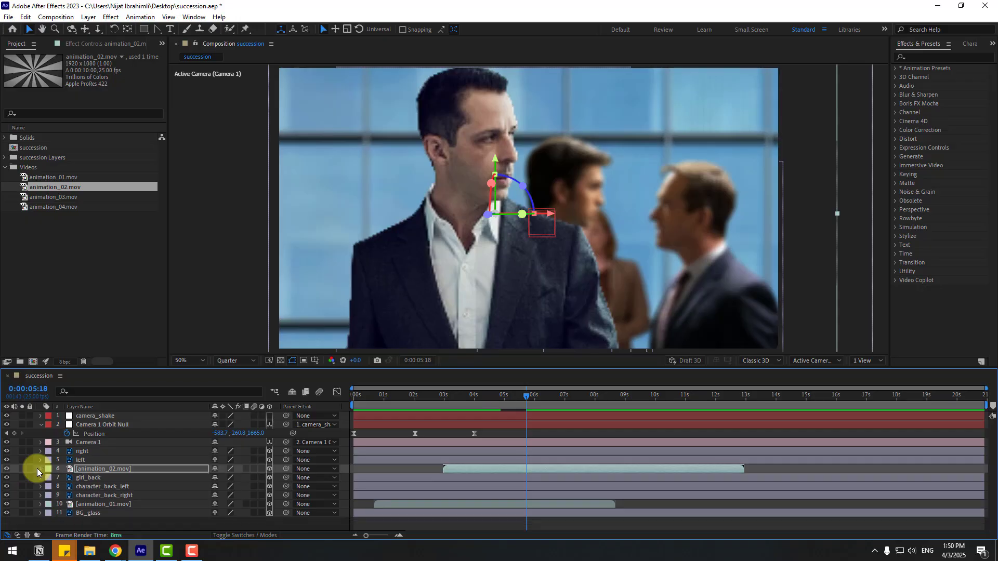
# Keyframe Camera 1 Orbit Null's Position at 0:00:05:15 to 166.3, -88.8, 2095.0, framing the two men facing each other.
pyautogui.click(101, 427)
pyautogui.moveTo(507, 398)
pyautogui.mouseDown()
pyautogui.moveTo(484, 397)
pyautogui.moveTo(523, 397)
pyautogui.mouseUp()
pyautogui.moveTo(219, 434)
pyautogui.mouseDown()
pyautogui.moveTo(298, 432)
pyautogui.moveTo(231, 436)
pyautogui.mouseUp()
pyautogui.moveTo(237, 435); pyautogui.dragTo(497, 451)
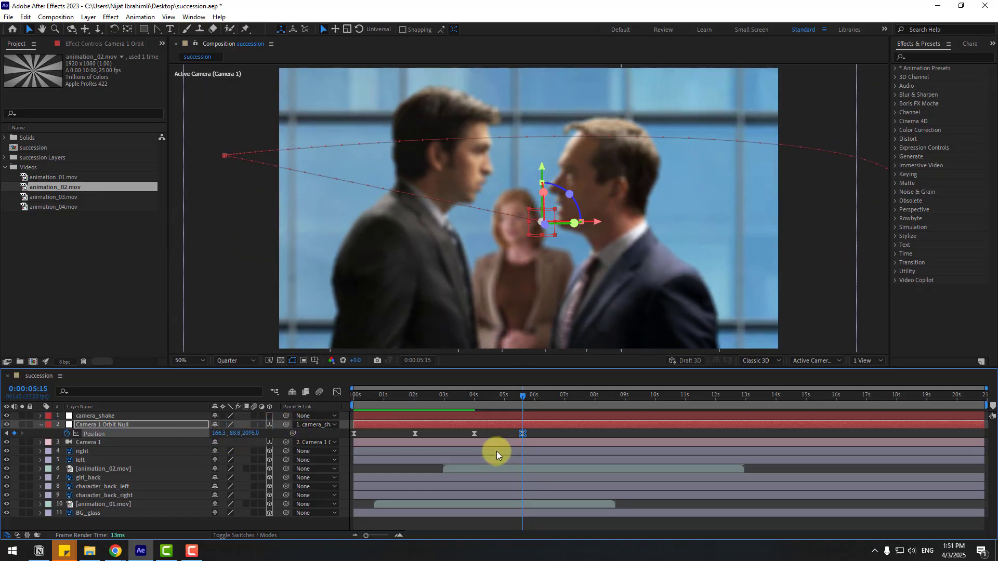
# Show Camera 1's keyframed properties and set a Focus Distance keyframe of 1295.7 pixels at 0:00:05:15.
pyautogui.click(98, 443)
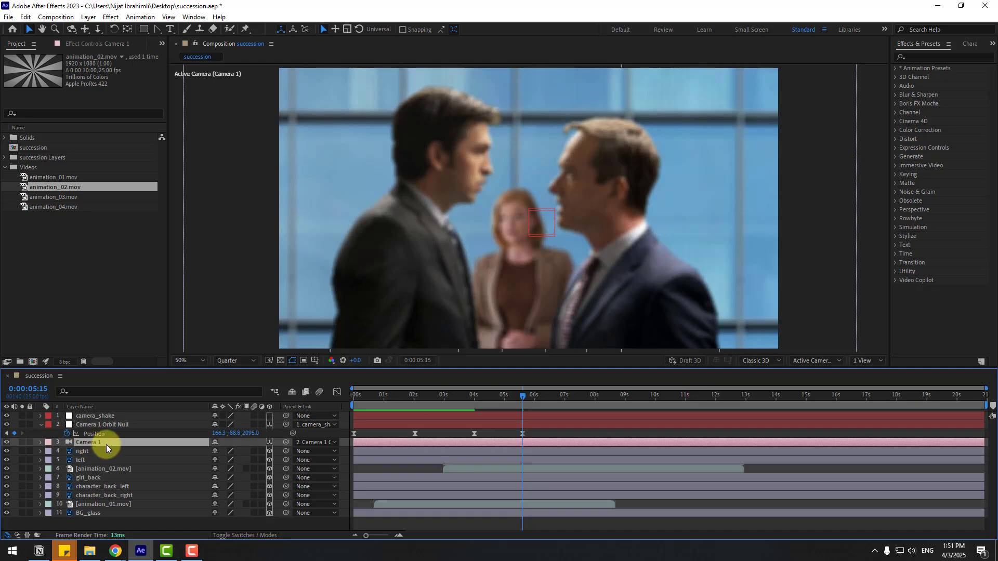
pyautogui.press('u')
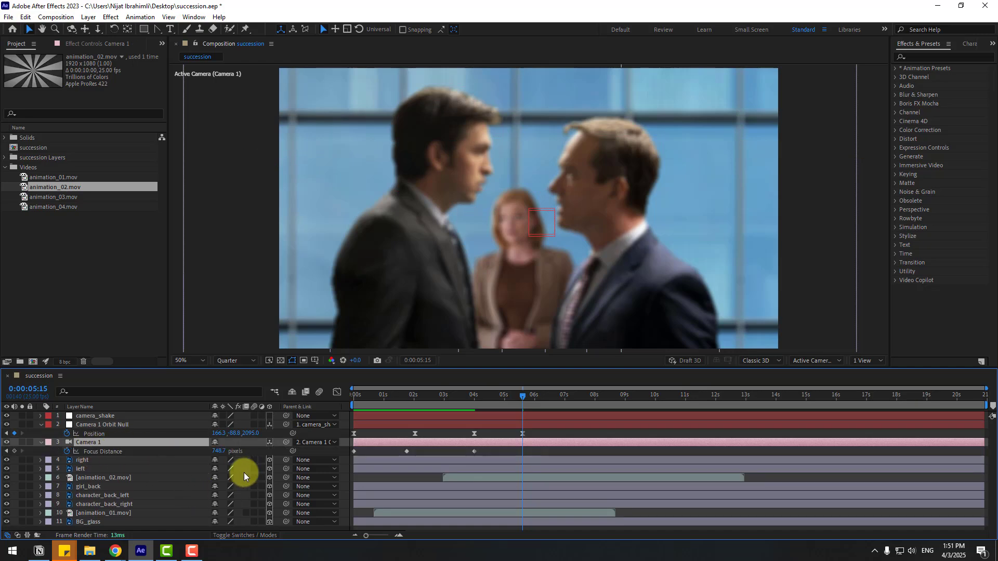
pyautogui.moveTo(214, 456); pyautogui.dragTo(471, 421)
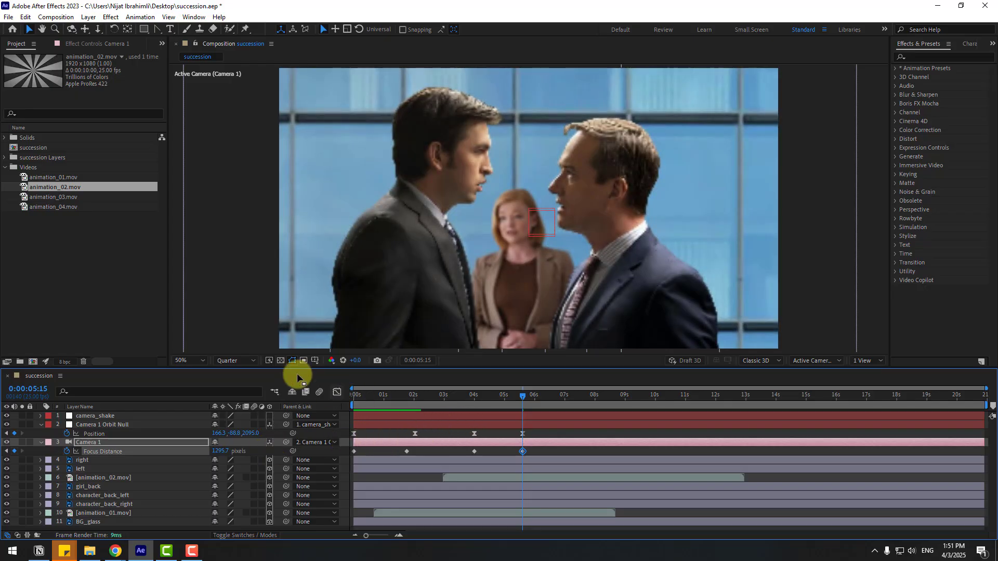
# Switch the preview resolution to Full and refine Camera 1's Focus Distance at 0:00:05:15 to 1361.7 pixels.
pyautogui.click(236, 363)
pyautogui.click(236, 385)
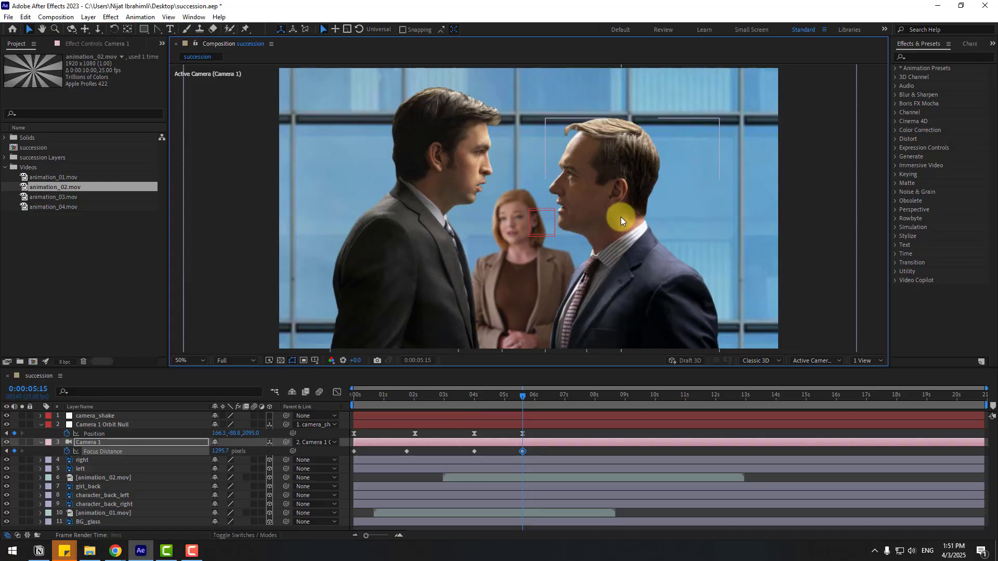
pyautogui.scroll(2, 619, 219)
pyautogui.scroll(-2, 619, 221)
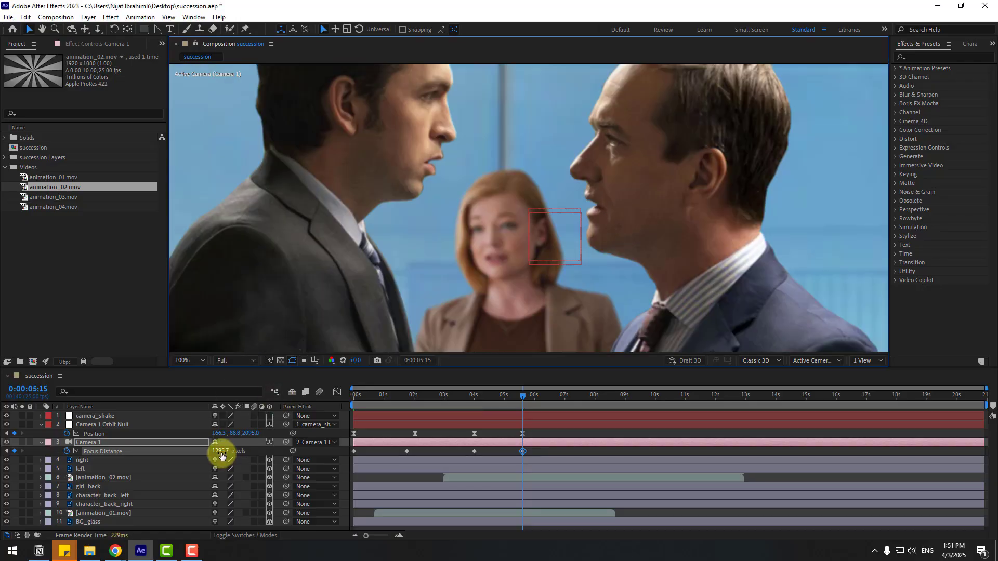
pyautogui.moveTo(221, 456); pyautogui.dragTo(253, 451)
pyautogui.scroll(-2, 560, 331)
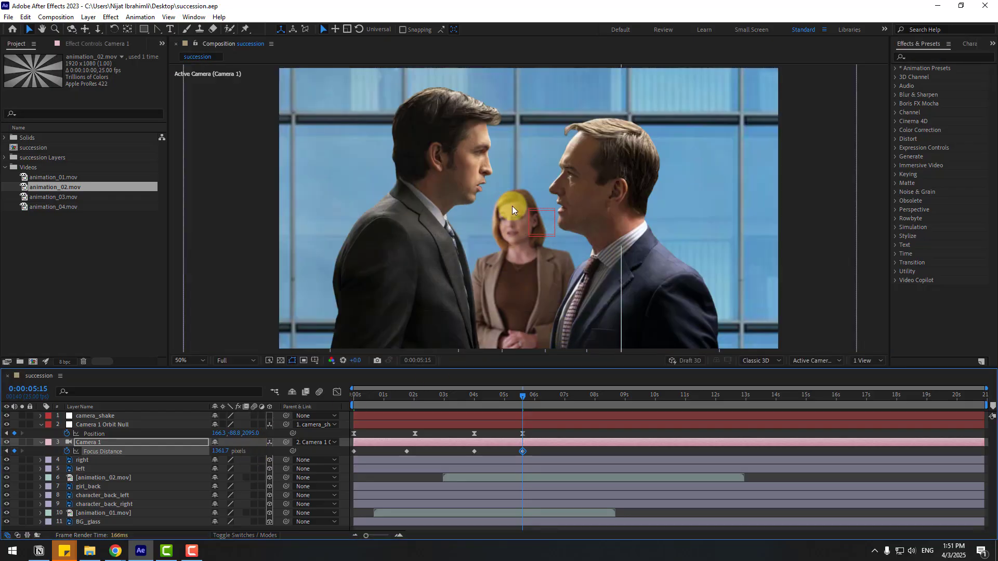
# Animate Camera 1's Blur Level with keyframes of 200% at 0:00:04:00 and 500% at 0:00:05:15.
pyautogui.click(40, 443)
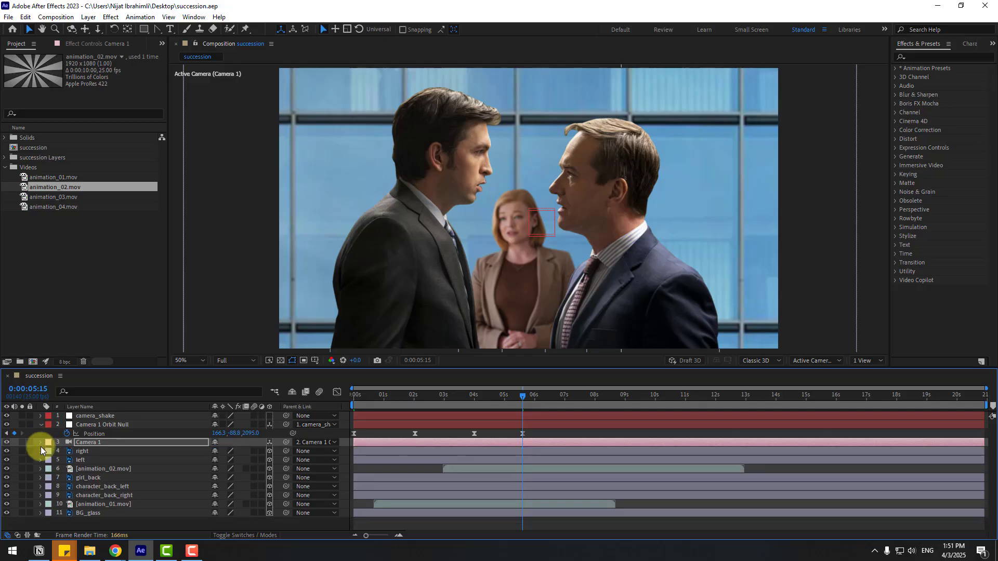
pyautogui.scroll(-1, 55, 457)
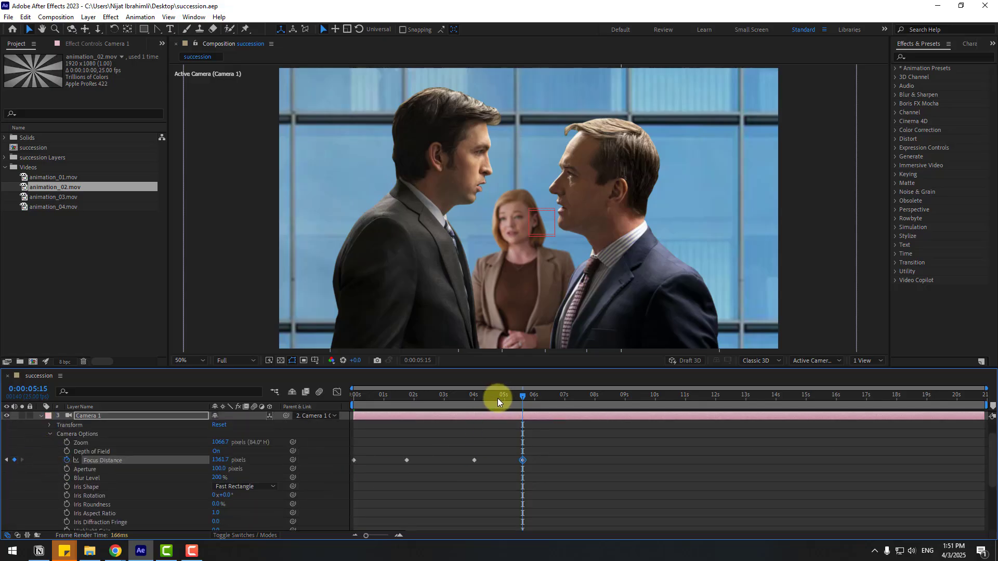
pyautogui.click(475, 398)
pyautogui.moveTo(475, 398); pyautogui.dragTo(472, 403)
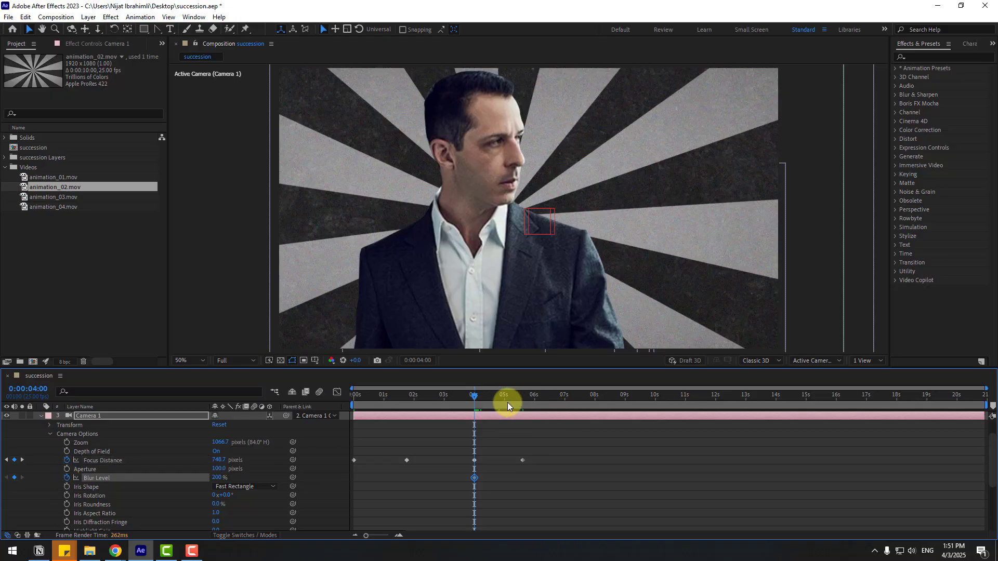
pyautogui.click(520, 398)
pyautogui.moveTo(522, 398); pyautogui.dragTo(523, 399)
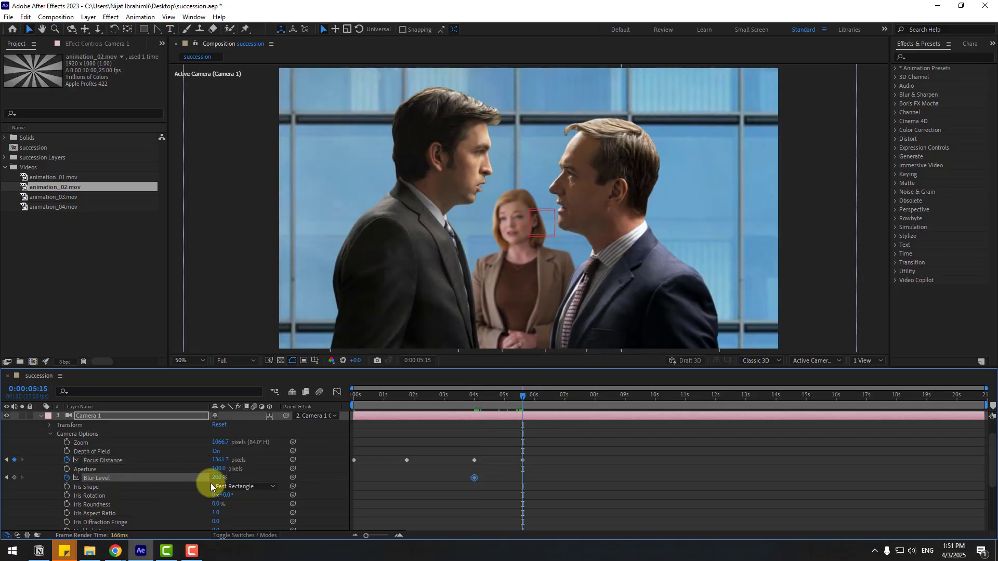
pyautogui.write('0')
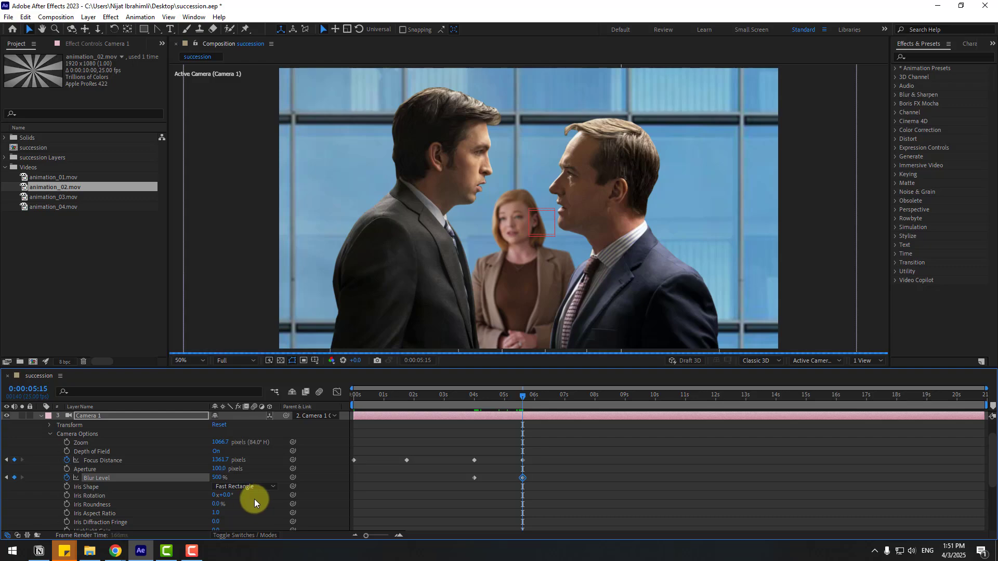
pyautogui.press('Return')
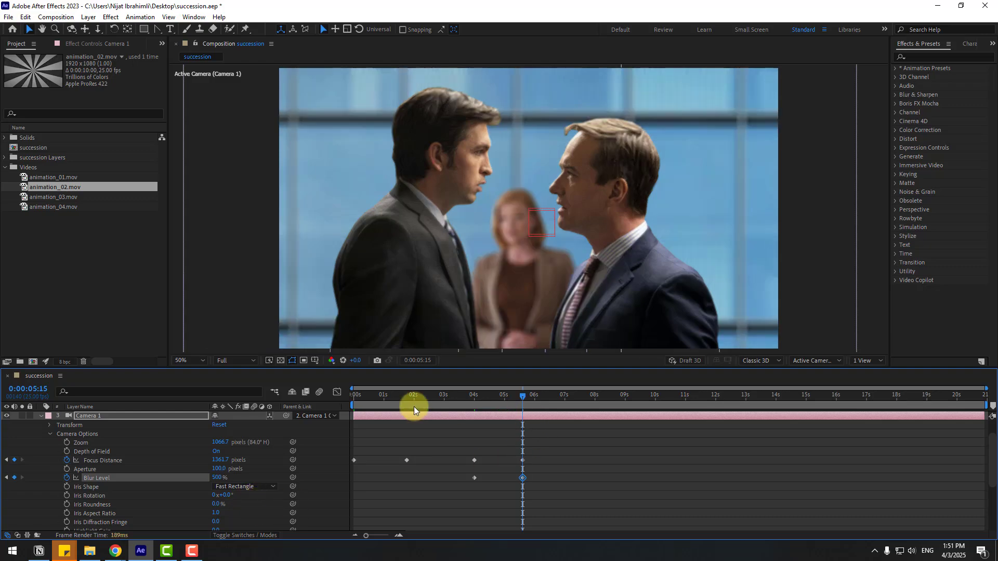
# Set the preview resolution to Quarter, check the camera move around 0:00:04:23 and collapse Camera 1's properties.
pyautogui.click(231, 359)
pyautogui.click(229, 412)
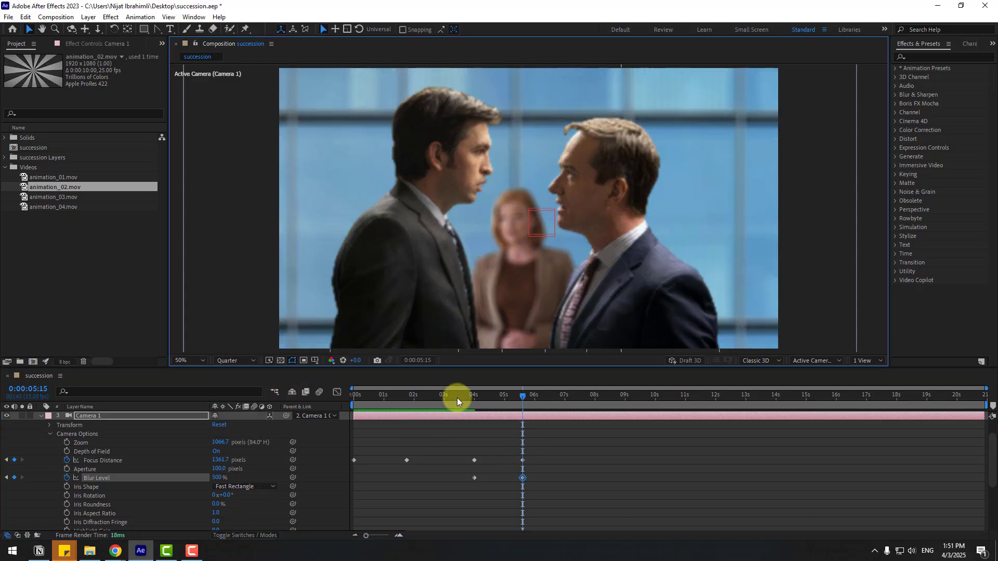
pyautogui.moveTo(457, 397); pyautogui.dragTo(503, 400)
pyautogui.scroll(1, 48, 437)
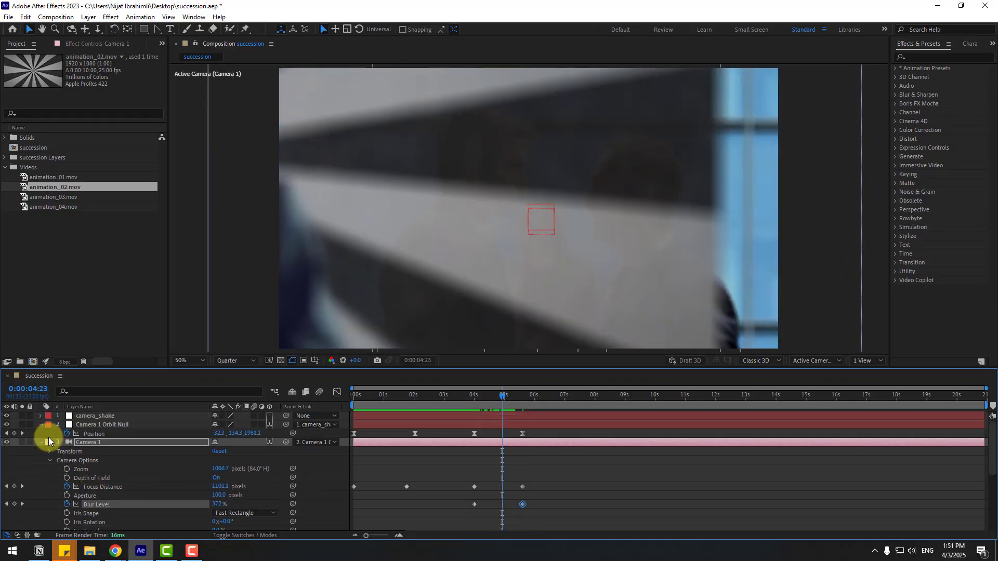
pyautogui.click(38, 442)
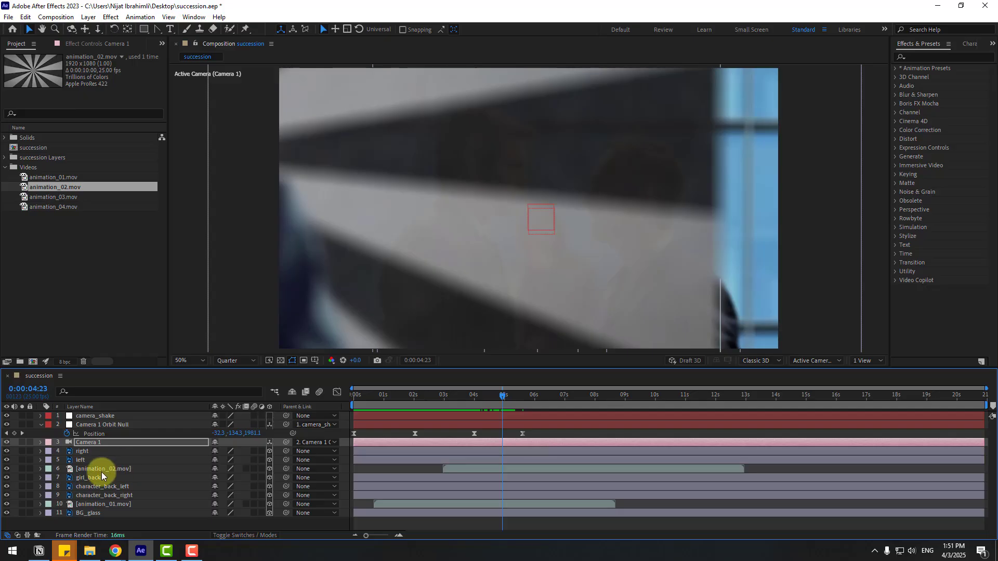
# Delete animation_02.mov's third Opacity keyframe, move the 100% and 0% keyframes to about 0:00:03:21 and 0:00:04:15, and preview the fade.
pyautogui.click(101, 470)
pyautogui.press('t')
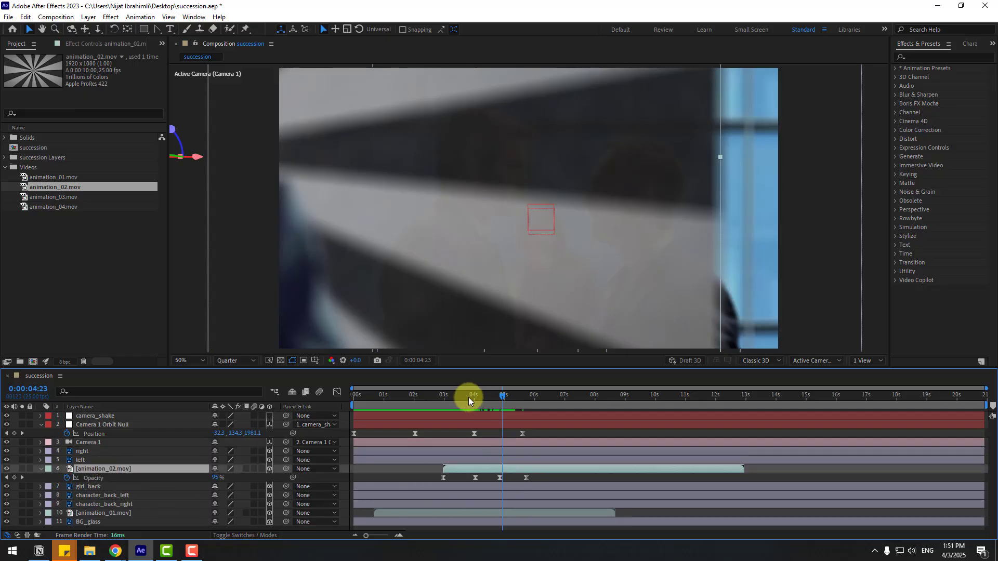
pyautogui.moveTo(469, 397)
pyautogui.mouseDown()
pyautogui.moveTo(480, 398)
pyautogui.moveTo(493, 454)
pyautogui.moveTo(470, 399)
pyautogui.mouseUp()
pyautogui.click(500, 478)
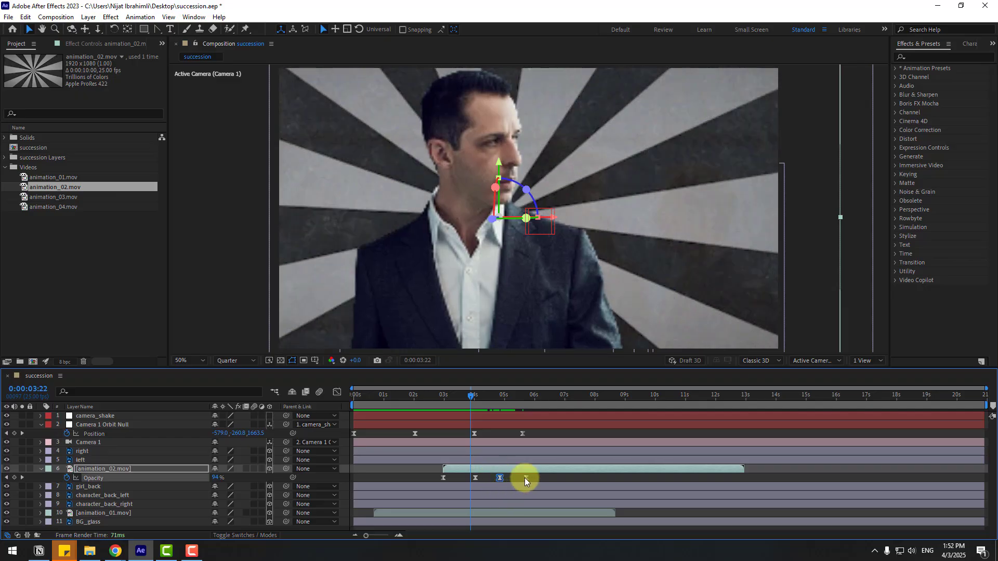
pyautogui.moveTo(526, 478); pyautogui.dragTo(509, 478)
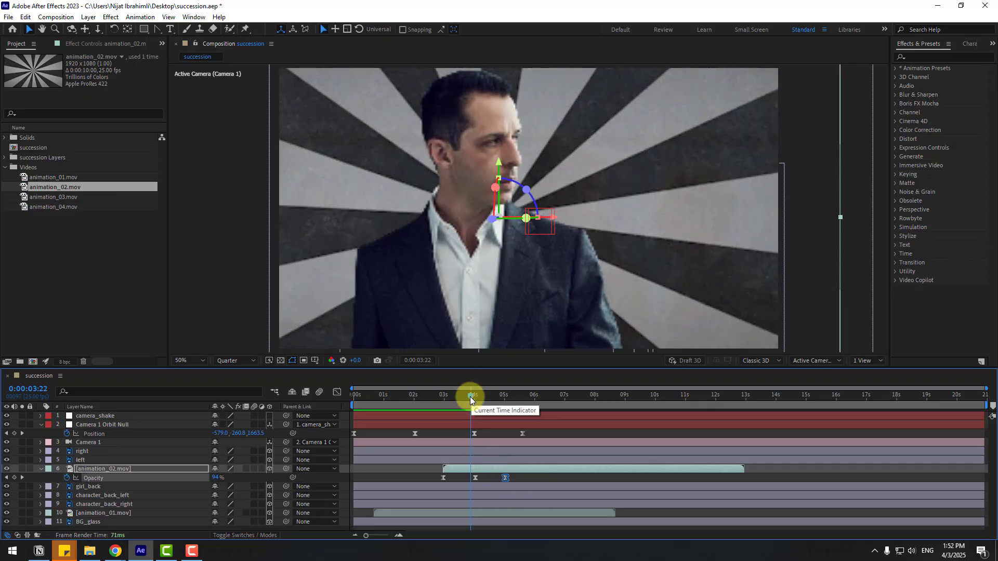
pyautogui.moveTo(470, 397); pyautogui.dragTo(502, 400)
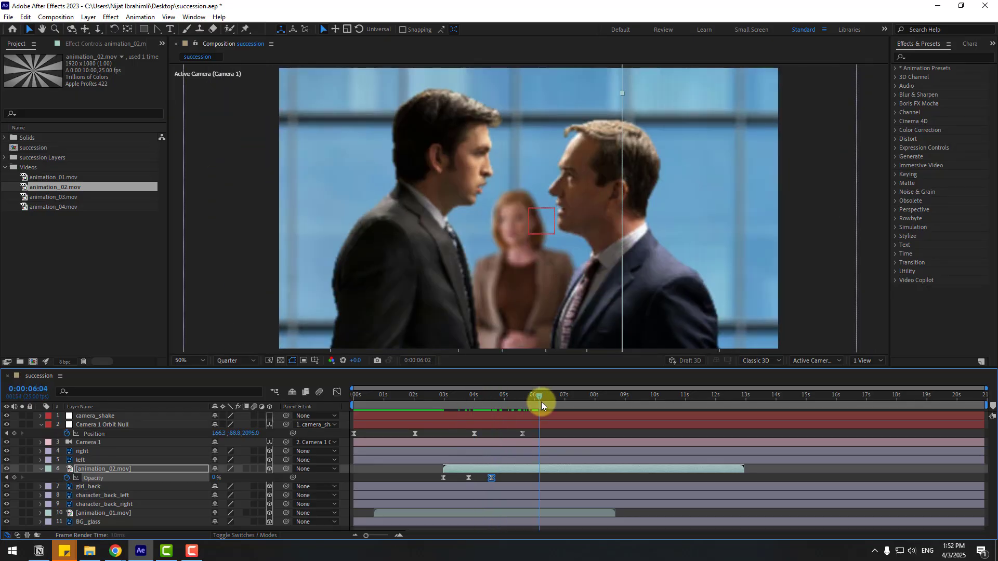
pyautogui.moveTo(541, 402); pyautogui.dragTo(543, 403)
pyautogui.press('space')
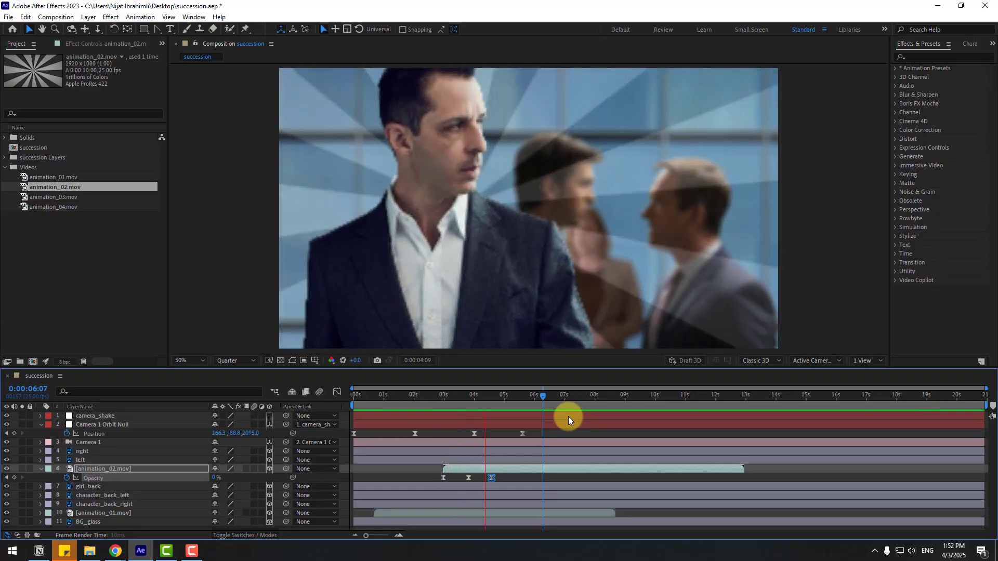
# Add animation_03.mov to the composition directly below character_back_right and shift it to start at about 0:00:04:20.
pyautogui.click(523, 398)
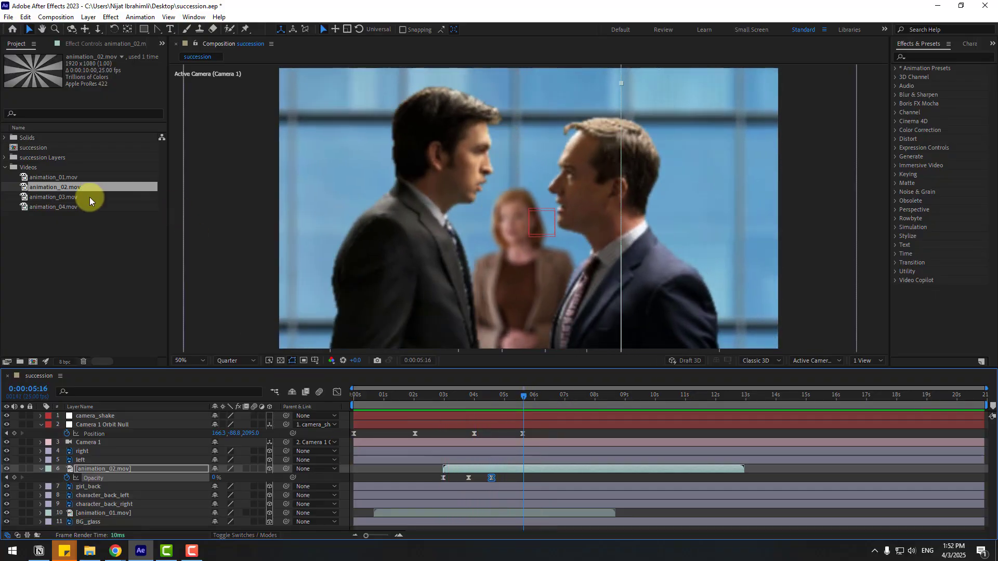
pyautogui.click(54, 199)
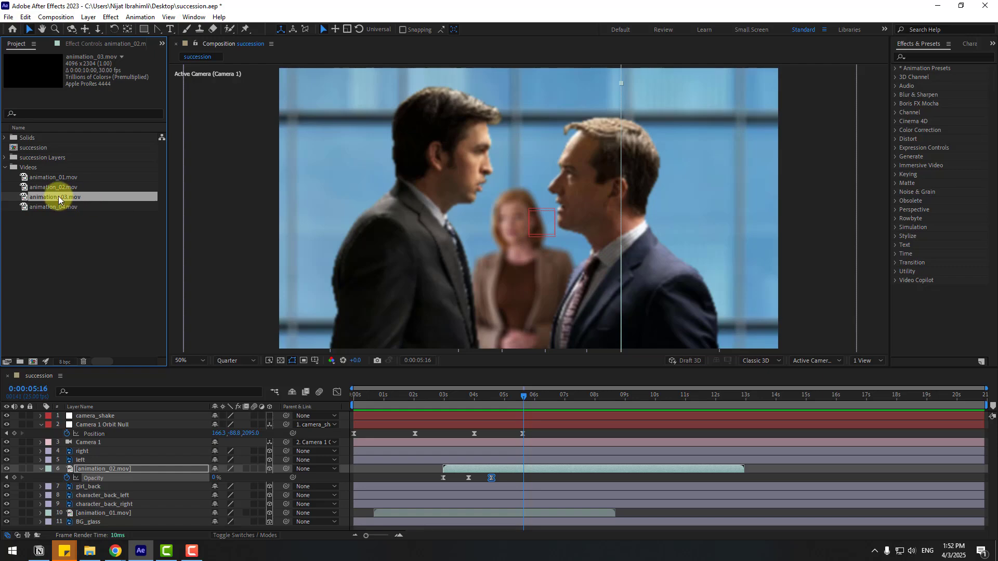
pyautogui.moveTo(130, 319); pyautogui.dragTo(120, 512)
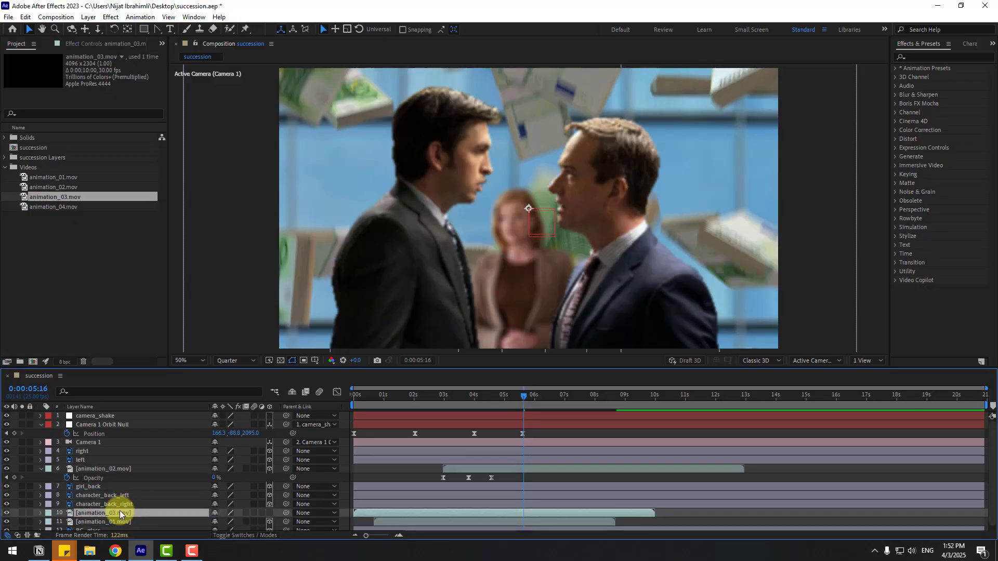
pyautogui.moveTo(385, 512); pyautogui.dragTo(516, 505)
pyautogui.moveTo(491, 399); pyautogui.dragTo(558, 400)
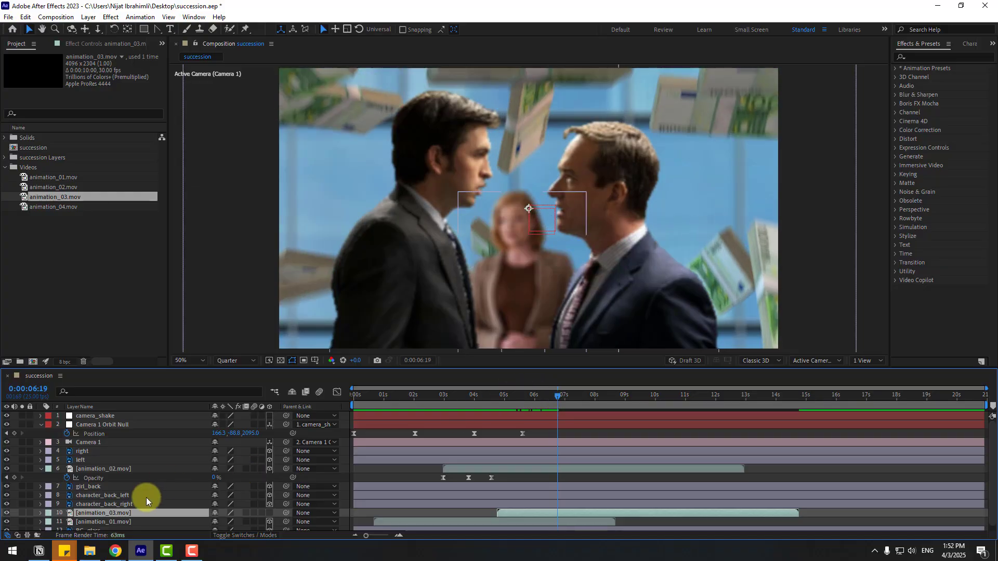
# Make animation_03.mov a 3D layer and give it the same Position as character_back_right.
pyautogui.click(269, 513)
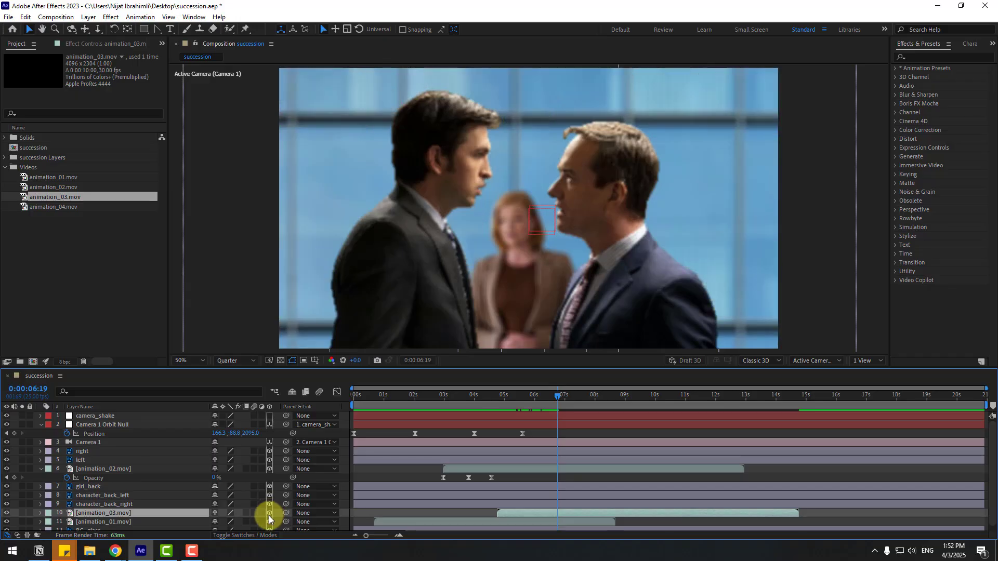
pyautogui.click(105, 504)
pyautogui.press('p')
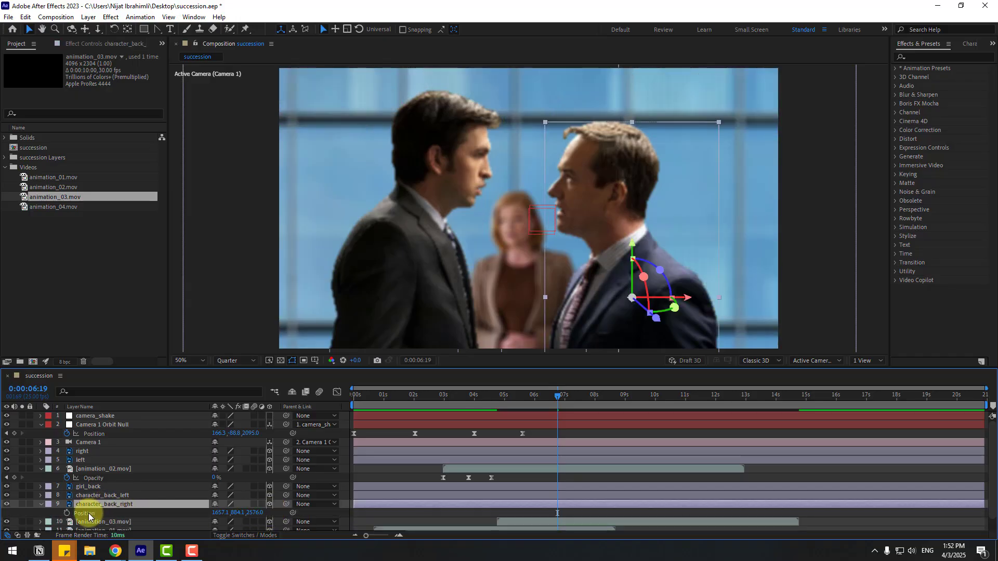
pyautogui.click(90, 514)
pyautogui.click(41, 505)
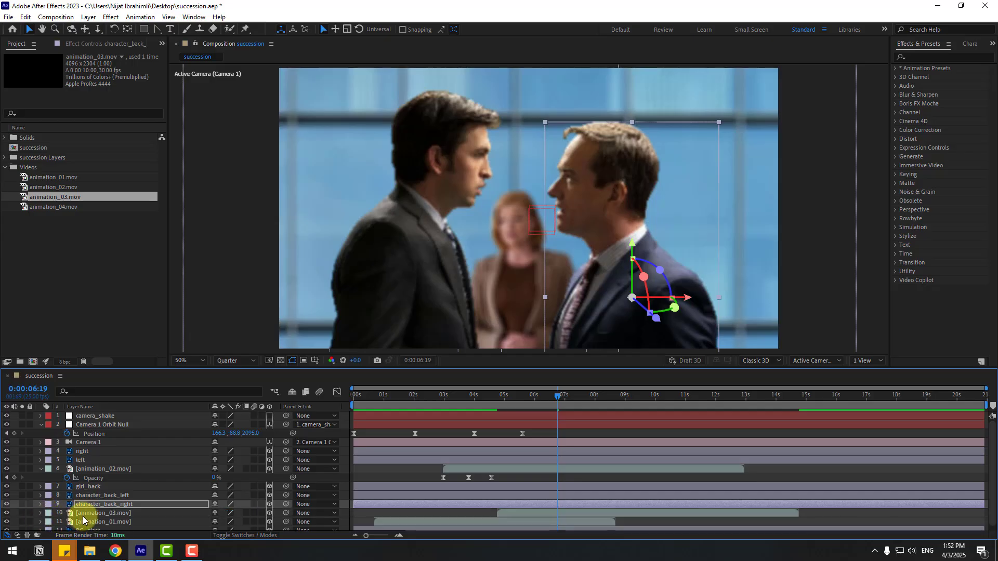
pyautogui.click(82, 517)
pyautogui.press('p')
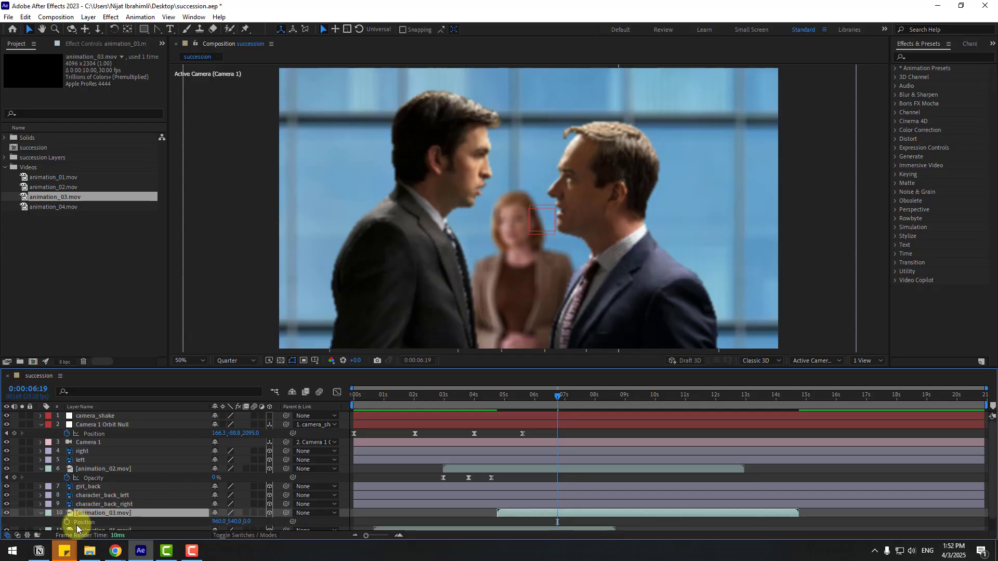
pyautogui.click(84, 522)
pyautogui.hotkey('ctrl', 'v')
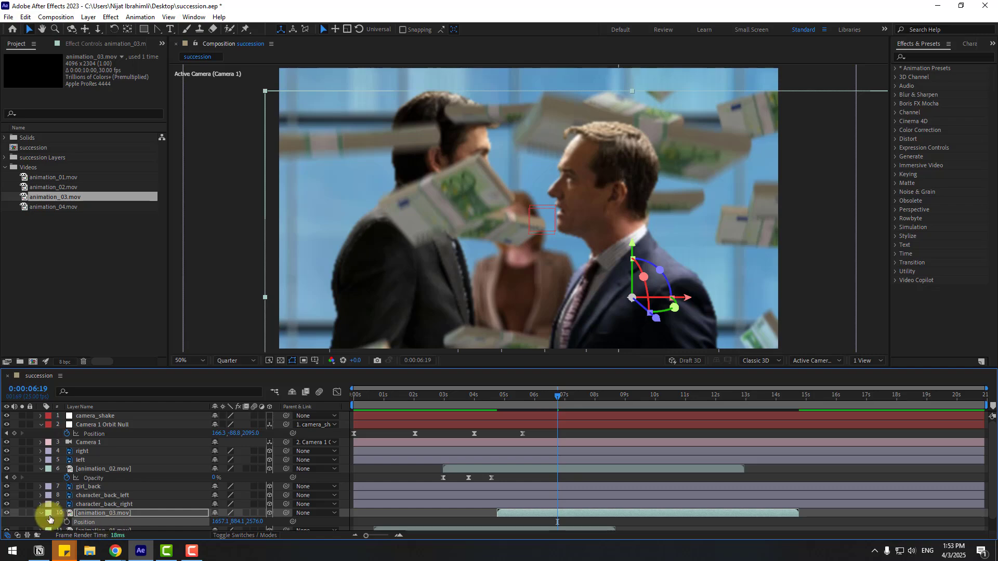
pyautogui.click(41, 514)
# Centre animation_03.mov over the frame in the composition view and scale it to 74%.
pyautogui.scroll(-2, 460, 300)
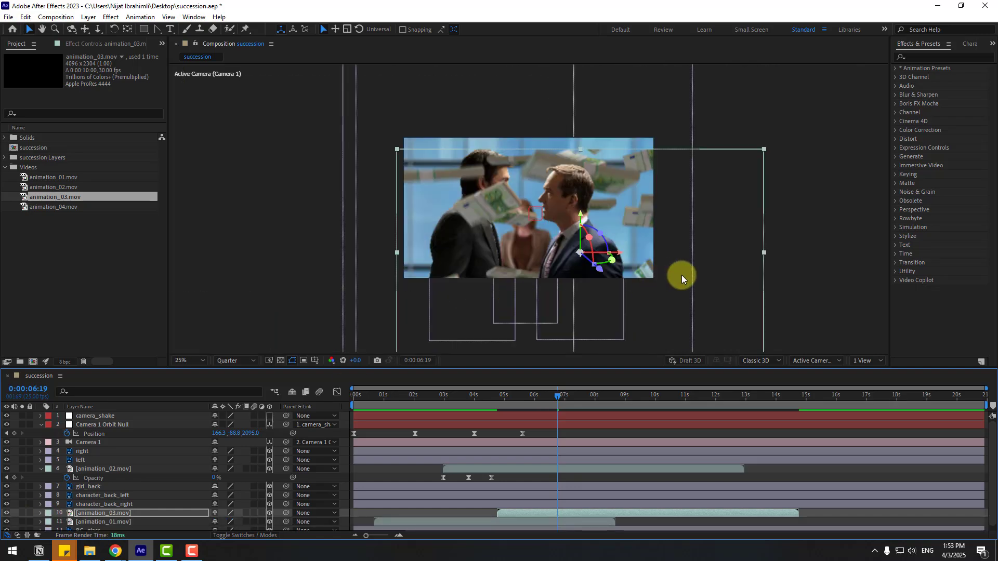
pyautogui.moveTo(681, 278); pyautogui.dragTo(676, 232)
pyautogui.press('s')
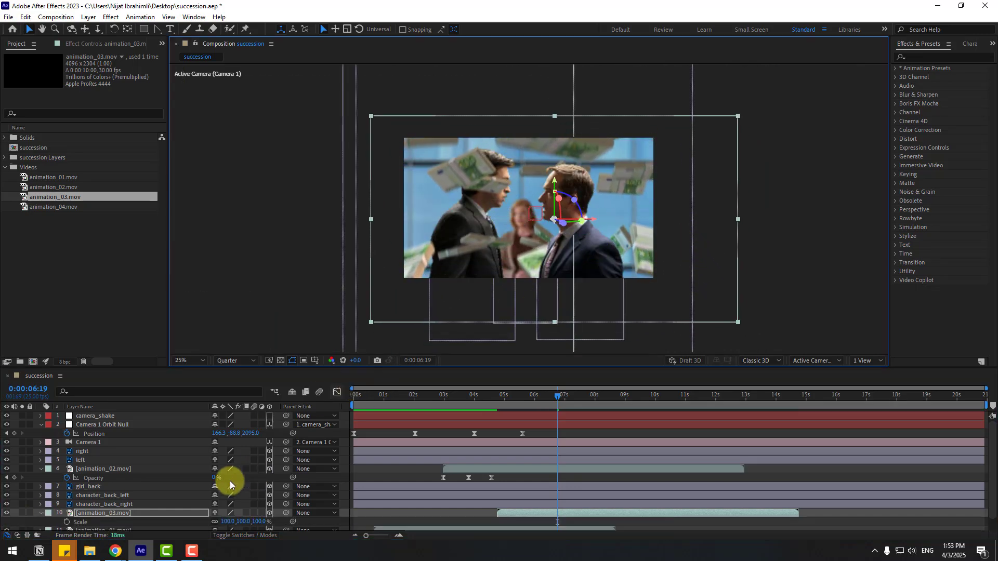
pyautogui.moveTo(225, 522); pyautogui.dragTo(213, 524)
pyautogui.moveTo(650, 270); pyautogui.dragTo(626, 252)
pyautogui.press('.')
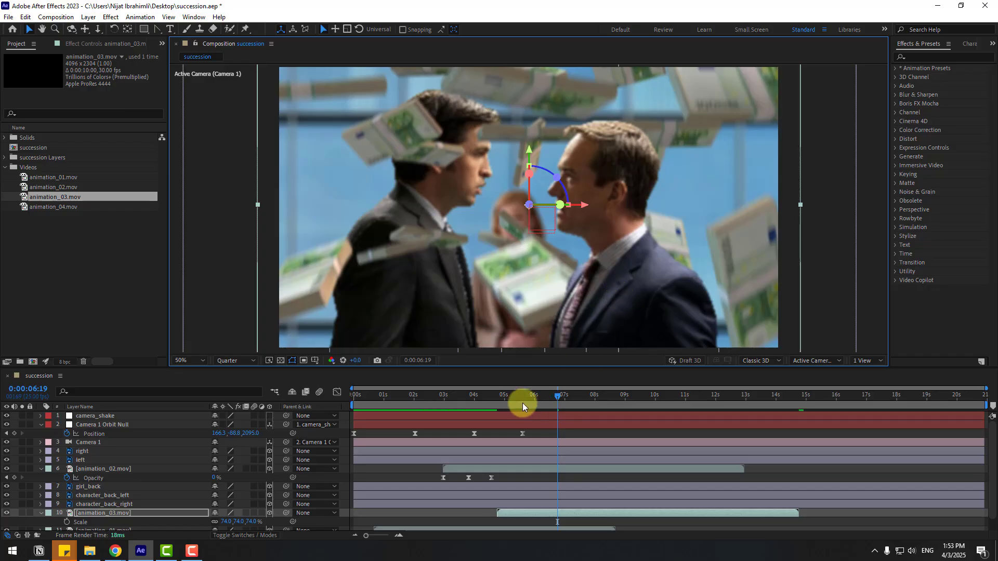
# Keyframe Camera 1 Orbit Null's Position at 0:00:07:04 to 101.3, 126.2, 3535.0, pushing the camera in on the girl.
pyautogui.moveTo(522, 403); pyautogui.dragTo(568, 403)
pyautogui.click(96, 426)
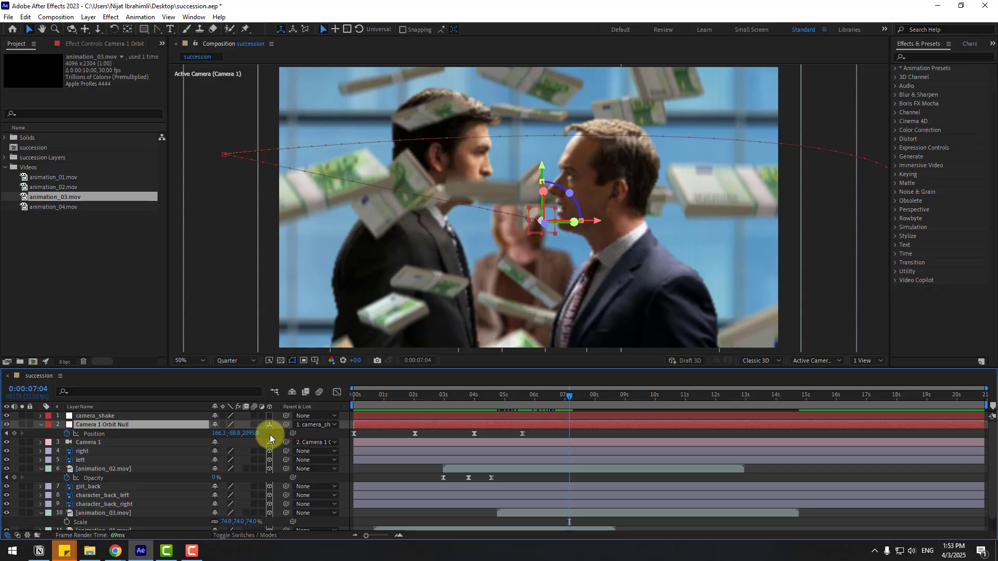
pyautogui.click(270, 436)
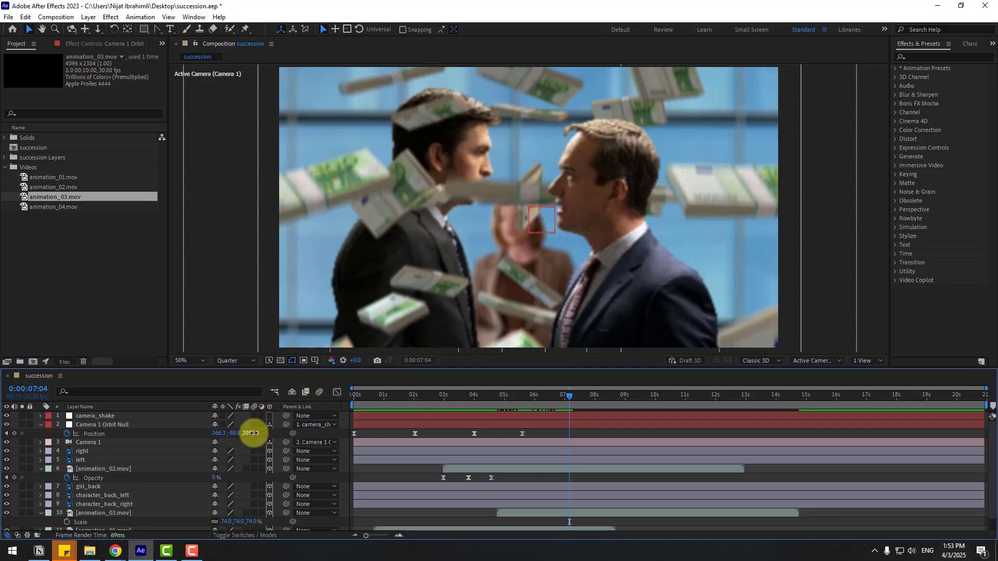
pyautogui.moveTo(253, 433); pyautogui.dragTo(189, 439)
pyautogui.moveTo(228, 440); pyautogui.dragTo(239, 434)
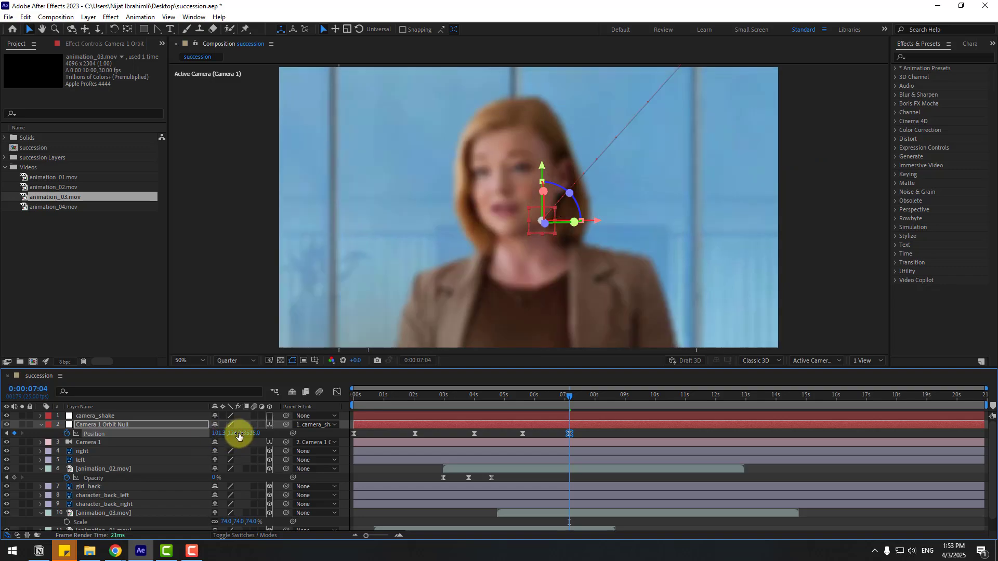
# Keyframe animation_03.mov's Opacity from 100% to 0%, starting around 0:00:05:15, and apply Easy Ease to both keyframes.
pyautogui.moveTo(478, 397); pyautogui.dragTo(523, 398)
pyautogui.scroll(-1, 136, 485)
pyautogui.click(114, 498)
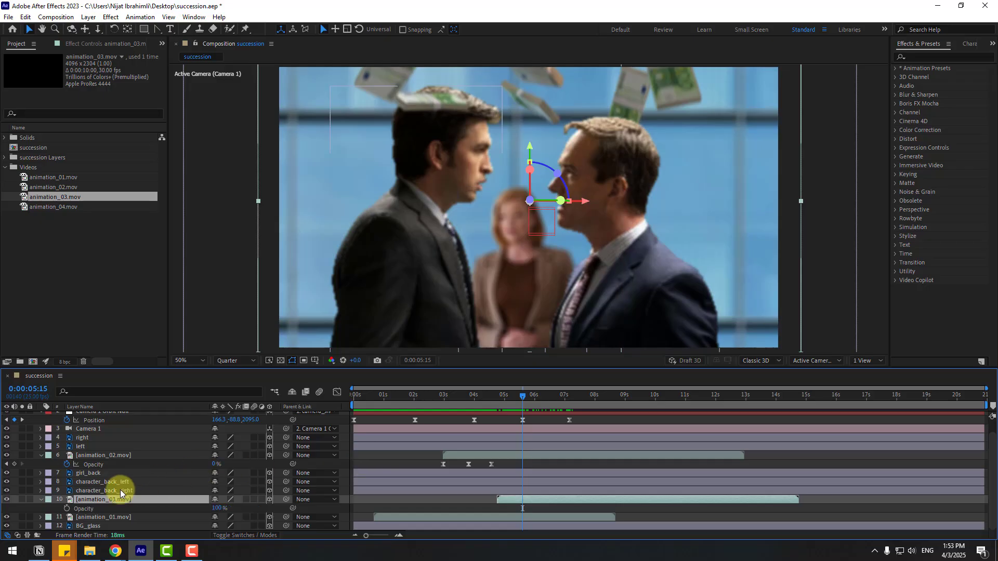
pyautogui.press('t')
pyautogui.click(67, 508)
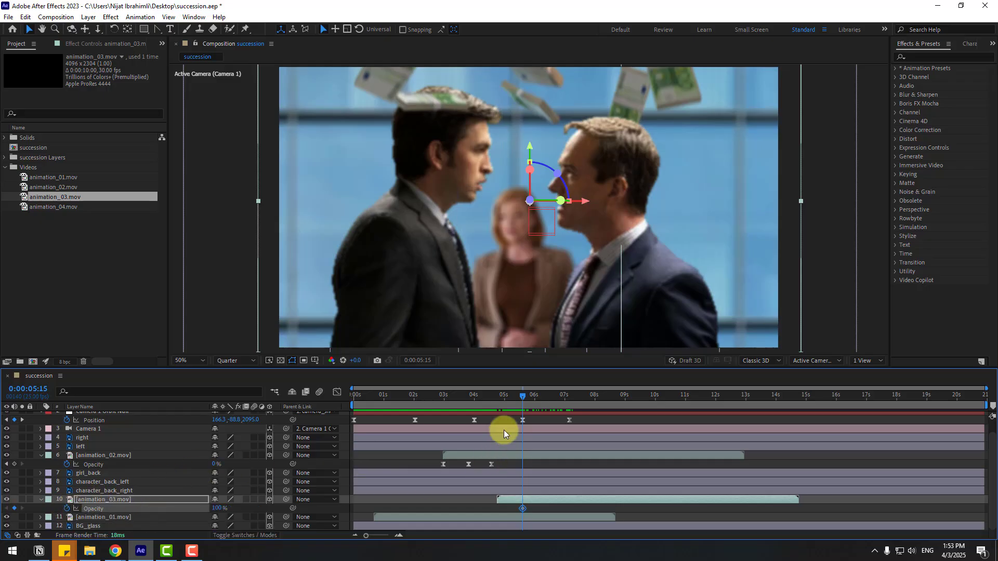
pyautogui.moveTo(523, 397); pyautogui.dragTo(542, 401)
pyautogui.click(549, 511)
pyautogui.moveTo(513, 513); pyautogui.dragTo(529, 508)
pyautogui.rightClick(523, 509)
pyautogui.click(671, 433)
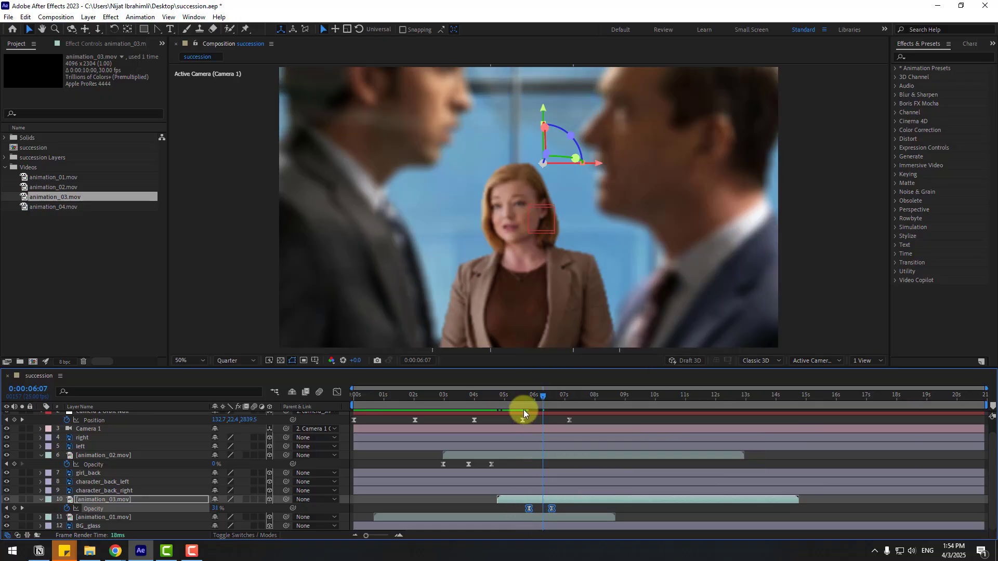
# Shift animation_03.mov's two Opacity keyframes to about 0:00:06:00 and 0:00:06:19, and preview the fade.
pyautogui.moveTo(522, 404); pyautogui.dragTo(550, 405)
pyautogui.click(551, 498)
pyautogui.moveTo(551, 509); pyautogui.dragTo(557, 509)
pyautogui.click(557, 510)
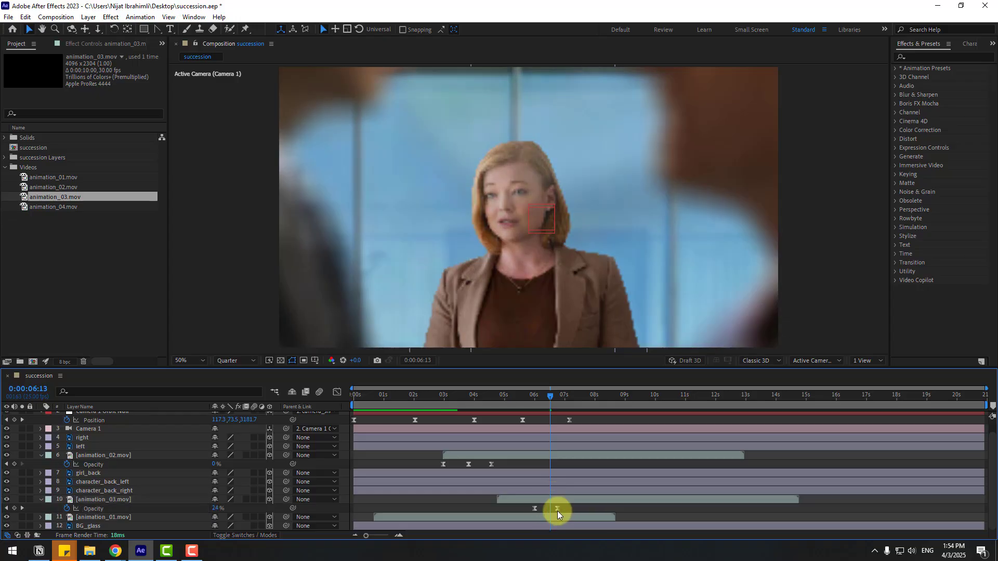
pyautogui.moveTo(529, 407); pyautogui.dragTo(566, 403)
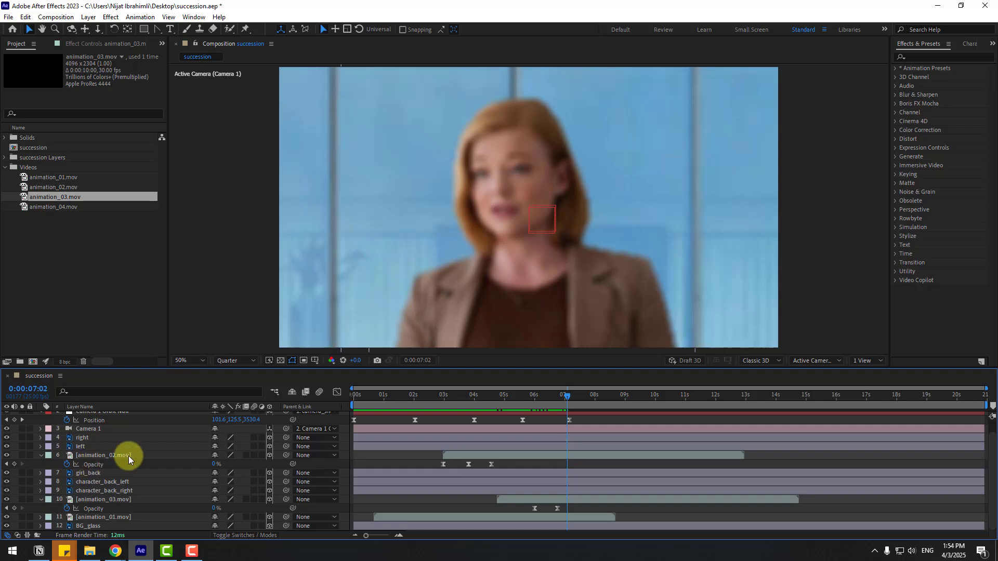
# Show Camera 1's keyframed properties and add a Focus Distance keyframe of 940.7 pixels at 0:00:07:04.
pyautogui.scroll(1, 83, 451)
pyautogui.click(89, 443)
pyautogui.press('u')
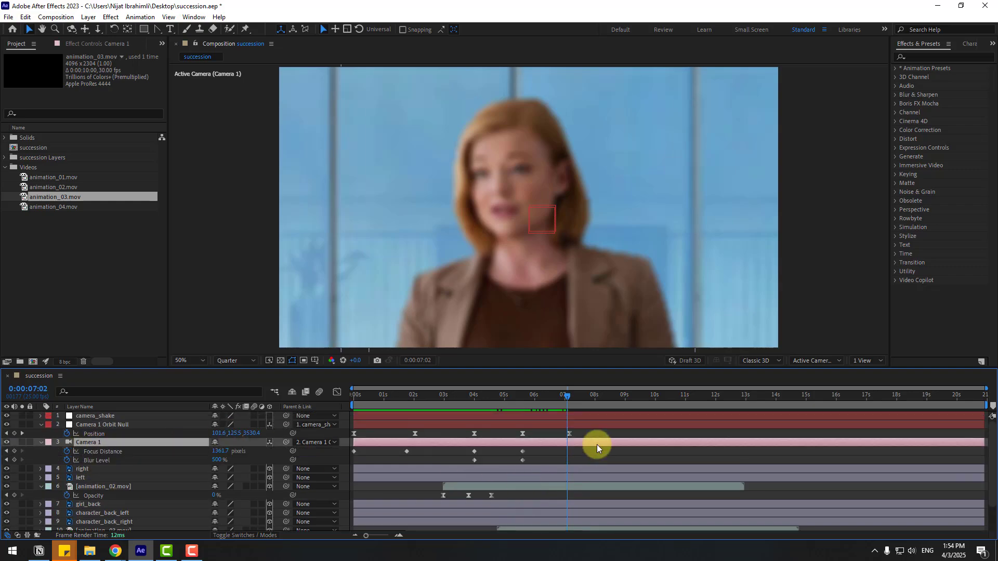
pyautogui.moveTo(552, 397); pyautogui.dragTo(572, 400)
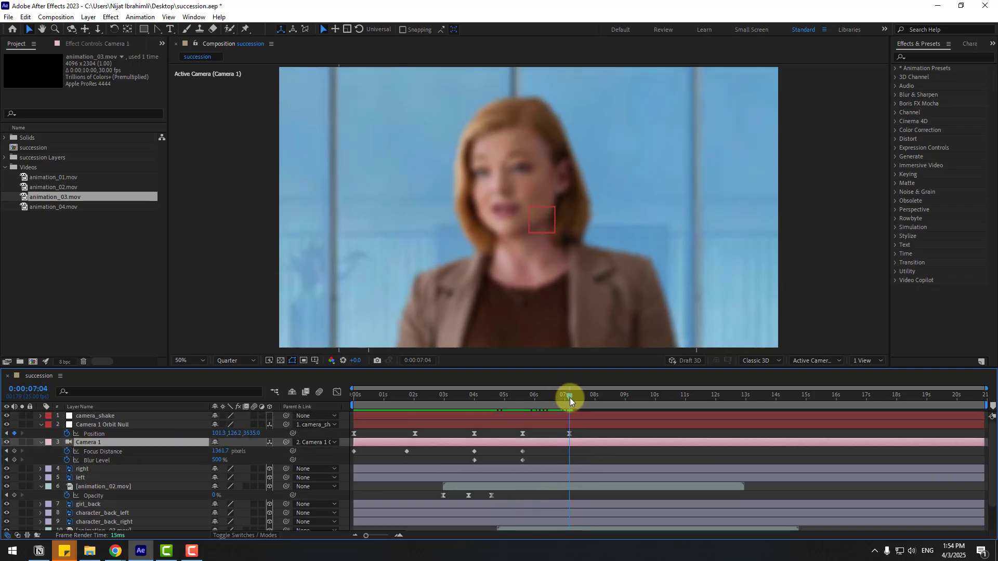
pyautogui.click(223, 453)
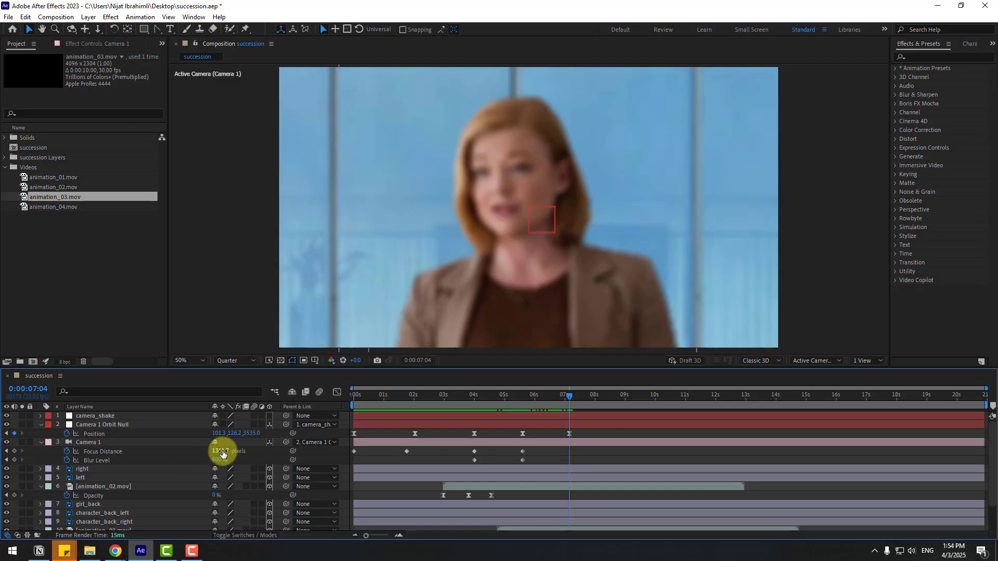
pyautogui.moveTo(218, 456); pyautogui.dragTo(94, 454)
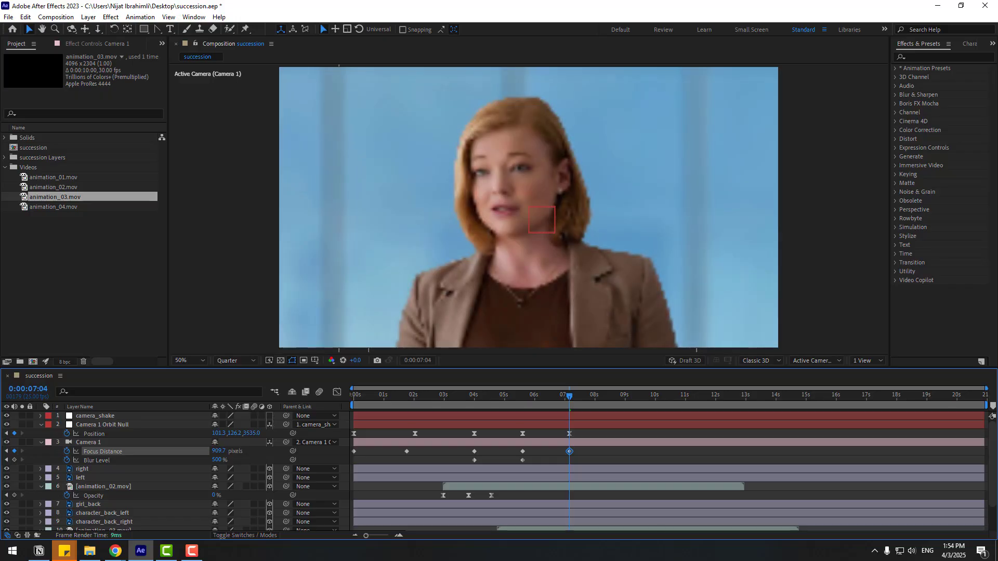
pyautogui.moveTo(1, 441); pyautogui.dragTo(0, 440)
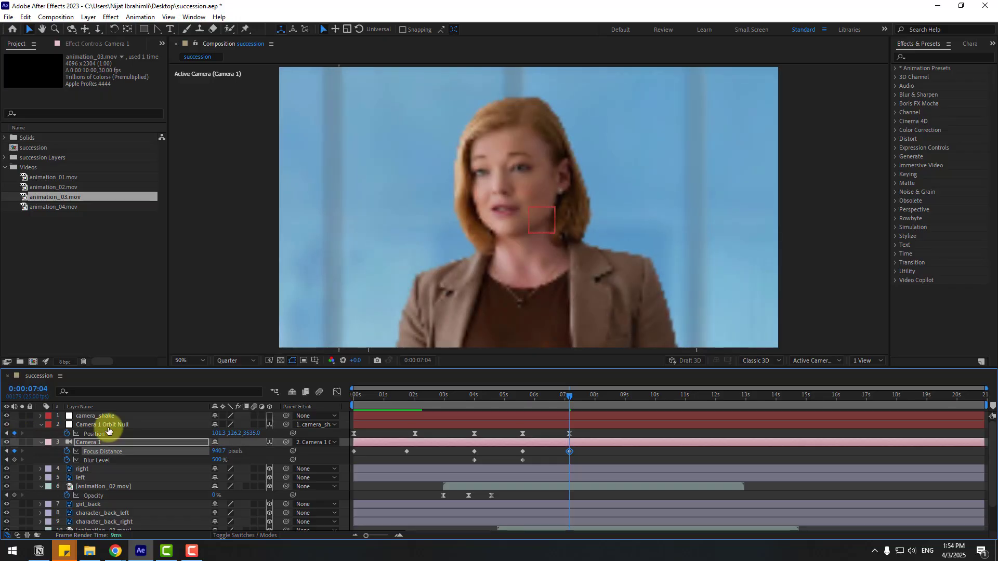
# Set the preview resolution to Full and inspect the focus on the girl's face up close.
pyautogui.click(228, 361)
pyautogui.click(241, 383)
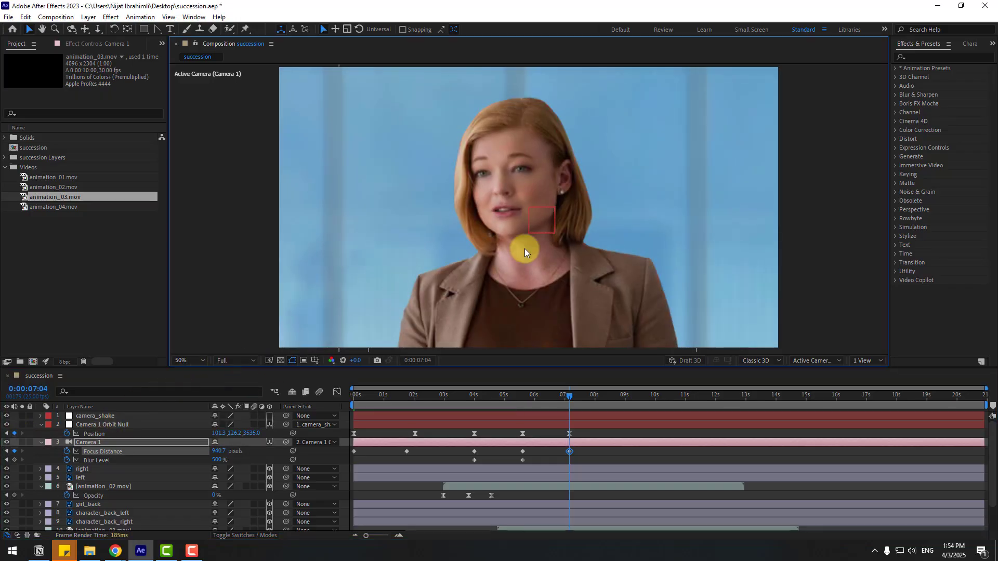
pyautogui.scroll(2, 524, 249)
pyautogui.moveTo(215, 451)
pyautogui.mouseDown()
pyautogui.moveTo(176, 453)
pyautogui.moveTo(225, 448)
pyautogui.mouseUp()
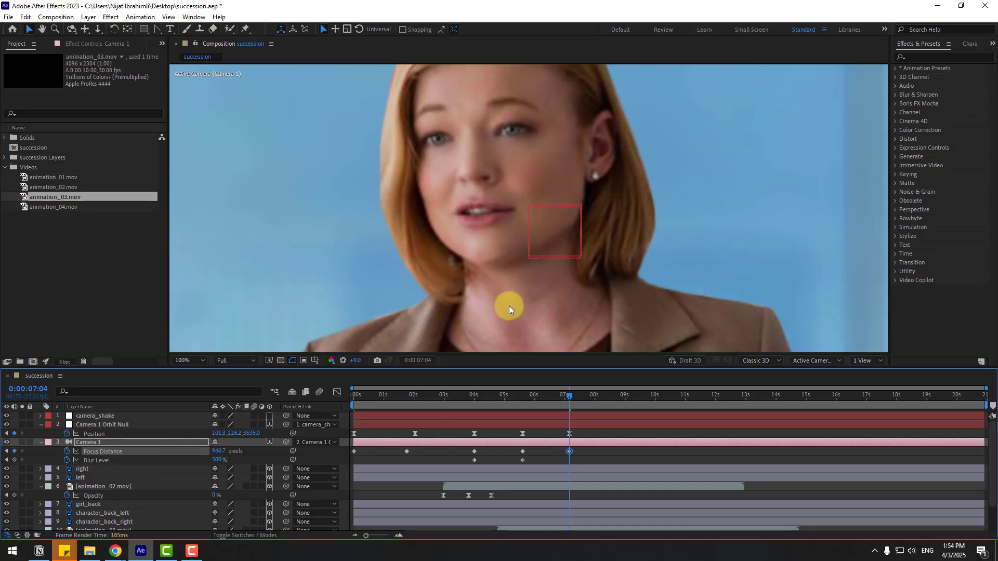
pyautogui.scroll(-2, 508, 306)
# Add animation_04.mov to the composition directly below girl_back and shift it to start at 0:00:07:04.
pyautogui.click(58, 207)
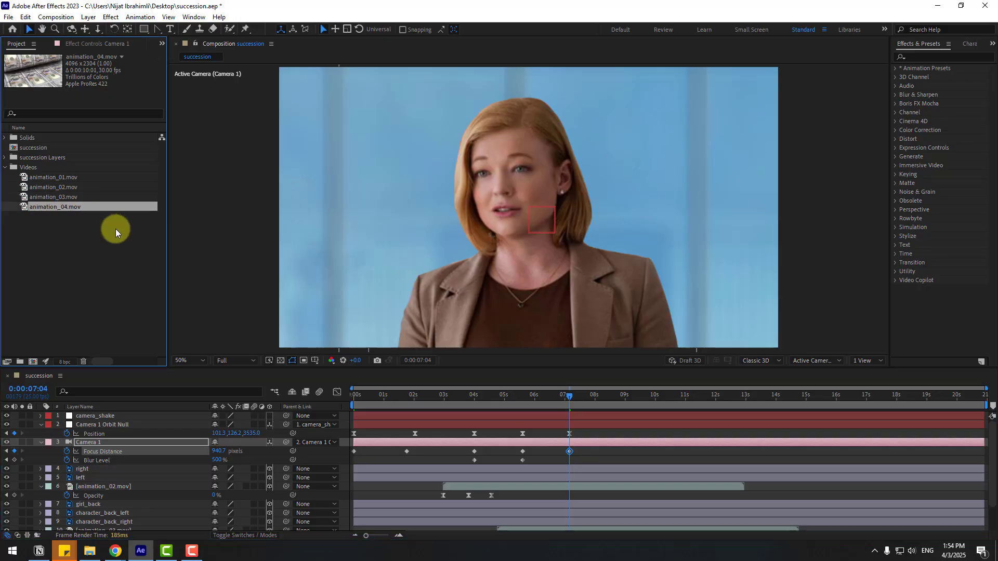
pyautogui.moveTo(152, 415); pyautogui.dragTo(124, 475)
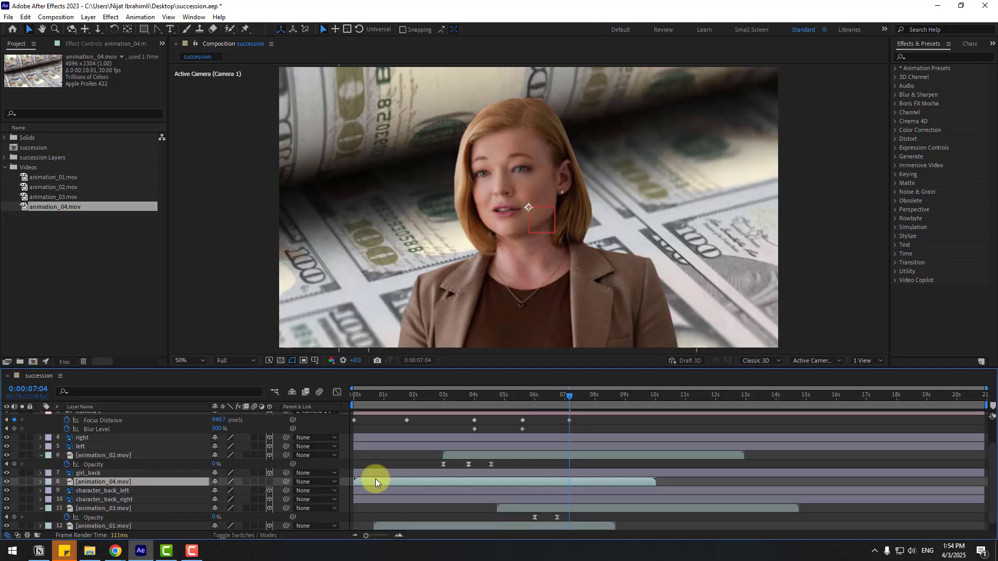
pyautogui.moveTo(355, 481); pyautogui.dragTo(576, 484)
# Keyframe animation_04.mov's Opacity to 0% at 0:00:07:04 and 100% at 0:00:08:02, and shift the layer to start at about 0:00:07:15.
pyautogui.press('t')
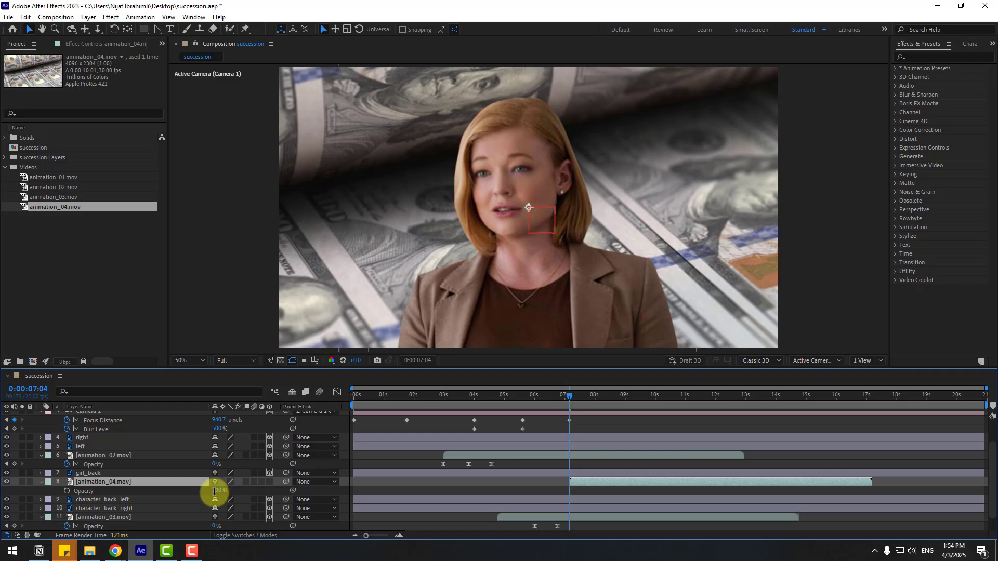
pyautogui.click(216, 491)
pyautogui.write('0')
pyautogui.press('Return')
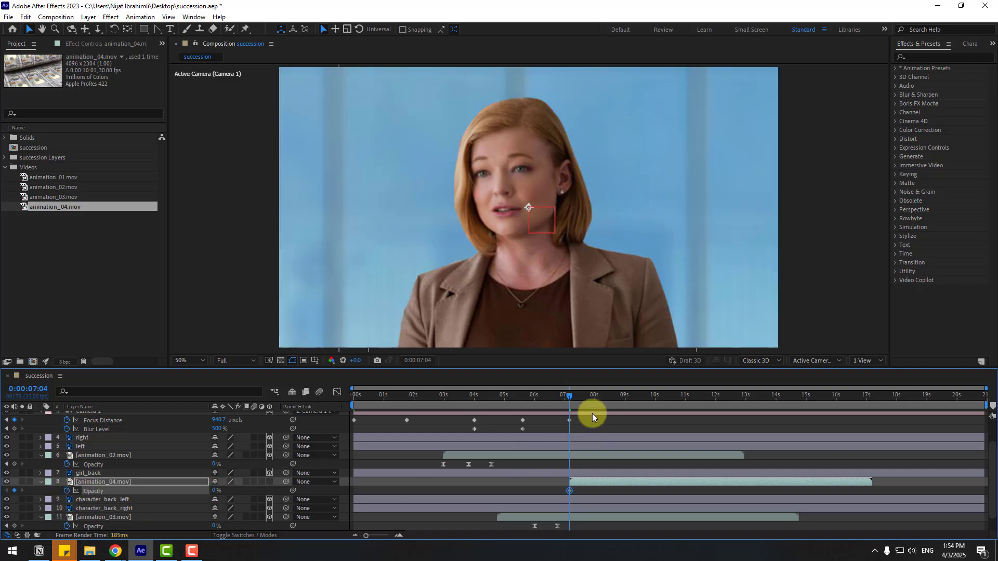
pyautogui.click(598, 398)
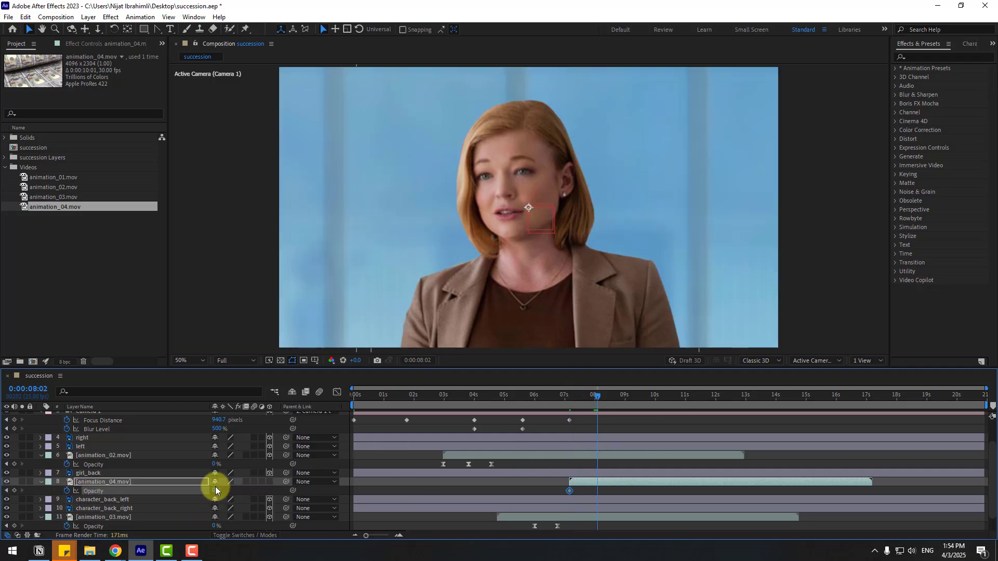
pyautogui.moveTo(215, 490); pyautogui.dragTo(359, 482)
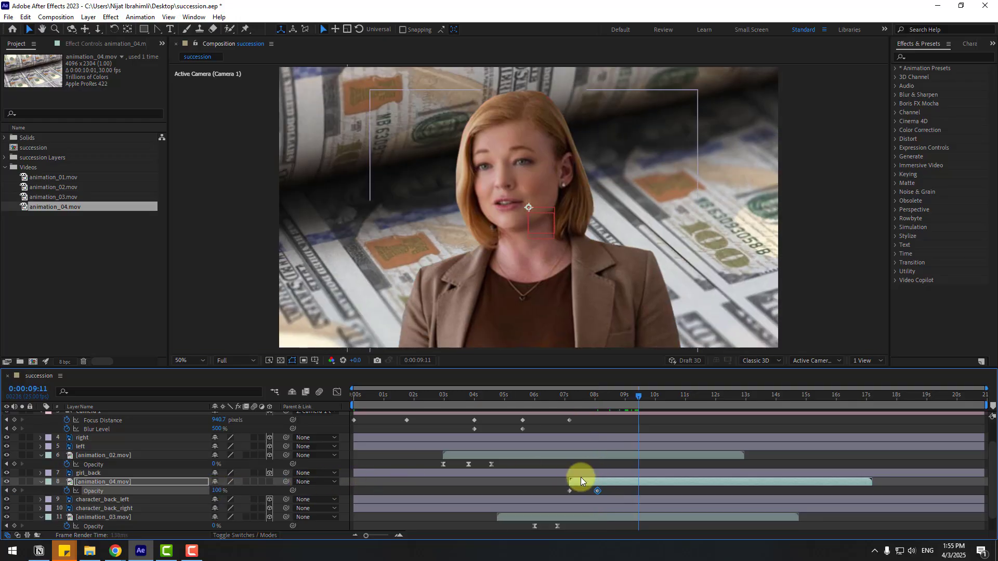
pyautogui.moveTo(581, 478); pyautogui.dragTo(594, 479)
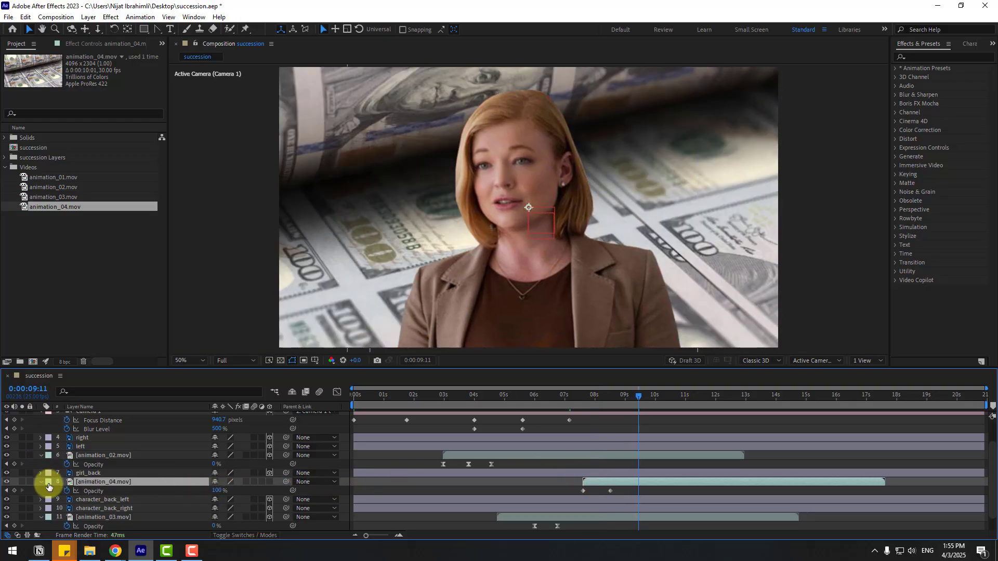
pyautogui.click(41, 482)
# Make animation_04.mov a 3D layer and copy girl_back's Position of 1026.5, 1302.7, 3392.0 onto it.
pyautogui.click(88, 473)
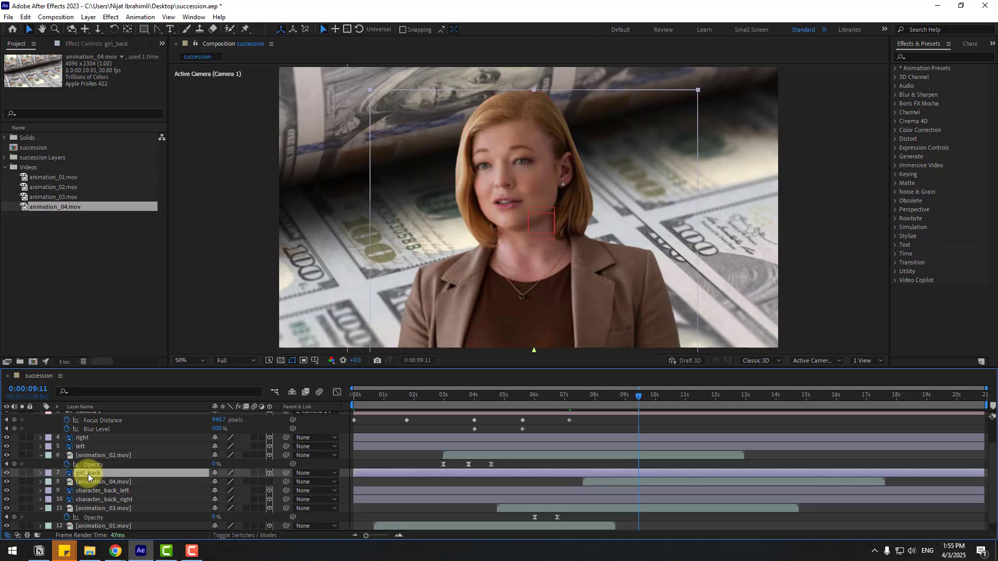
pyautogui.press('p')
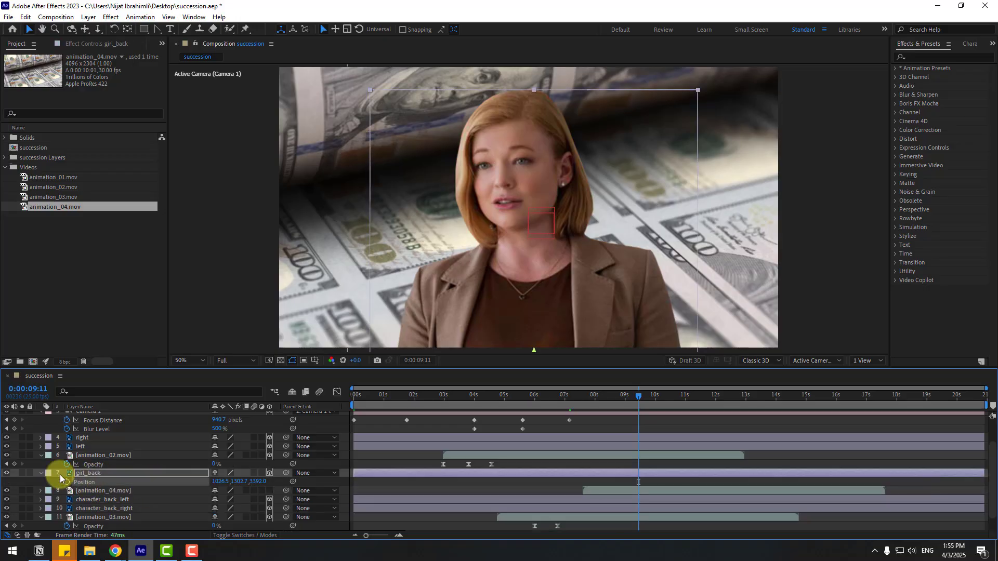
pyautogui.click(41, 473)
pyautogui.click(99, 482)
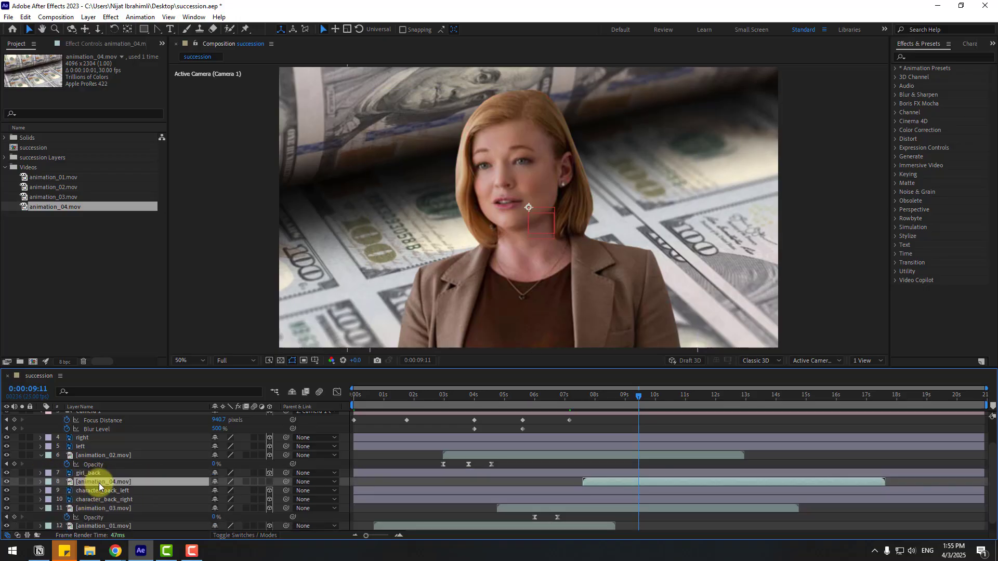
pyautogui.click(268, 482)
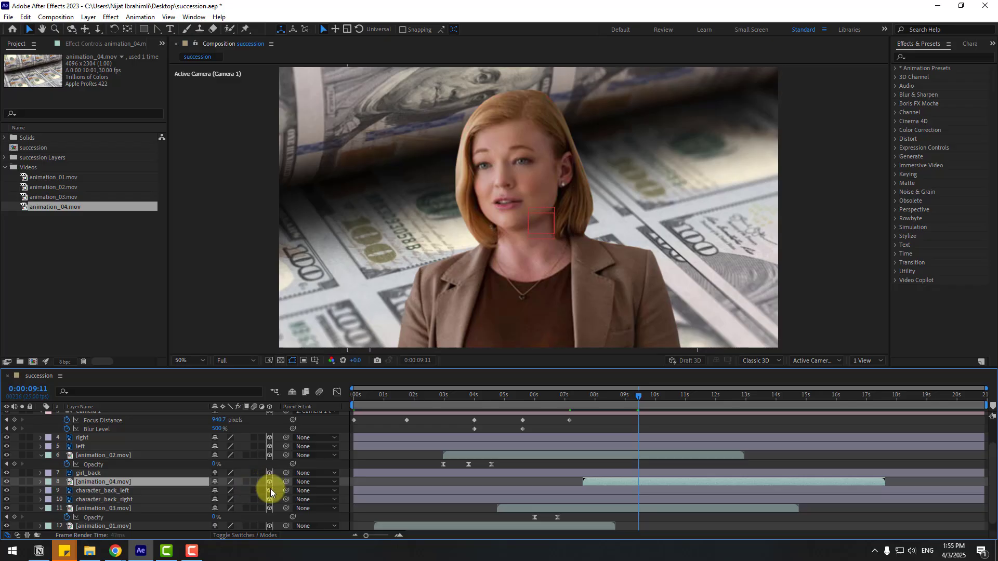
pyautogui.press('p')
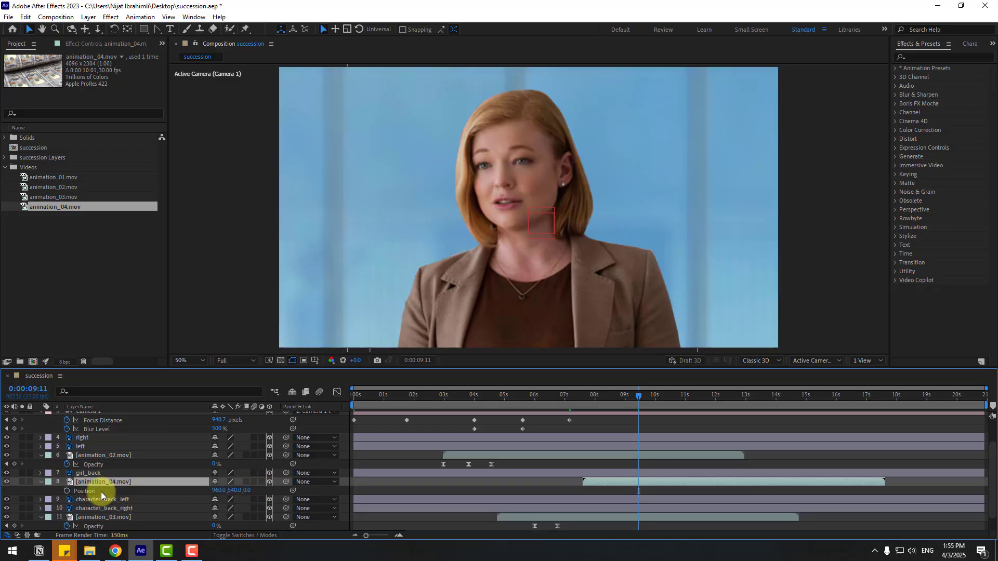
pyautogui.hotkey('ctrl', 'z')
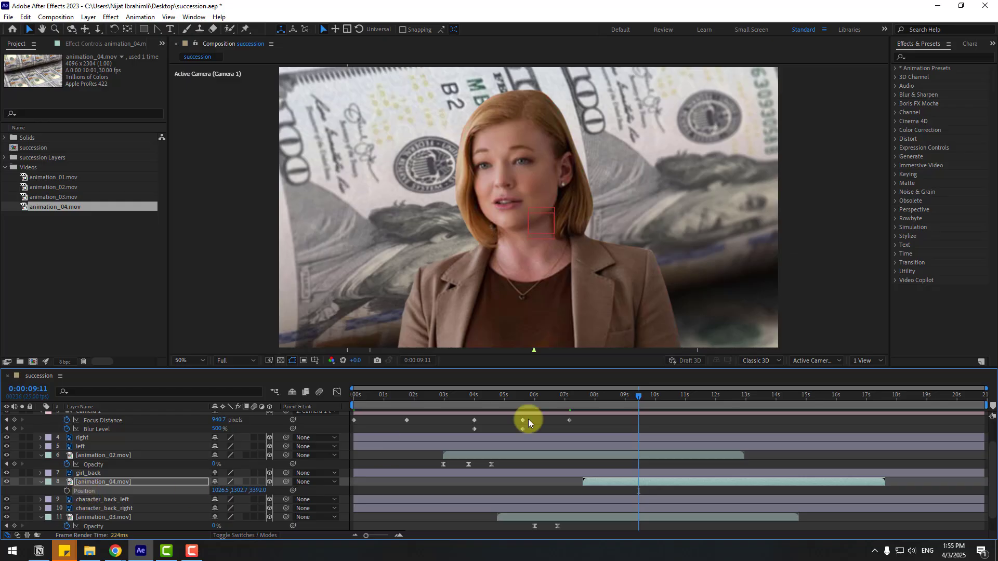
# Set the preview resolution to Quarter, scale animation_04.mov to 48% and reposition it to fill the frame behind the girl.
pyautogui.press('s')
pyautogui.moveTo(228, 490); pyautogui.dragTo(173, 494)
pyautogui.hotkey('ctrl', 'z')
pyautogui.click(237, 361)
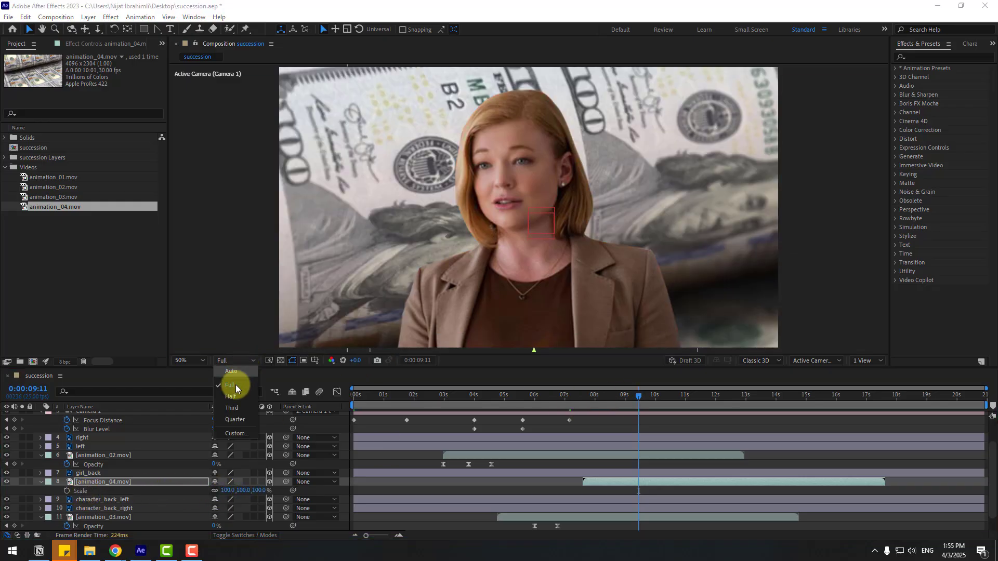
pyautogui.click(236, 419)
pyautogui.scroll(-3, 518, 246)
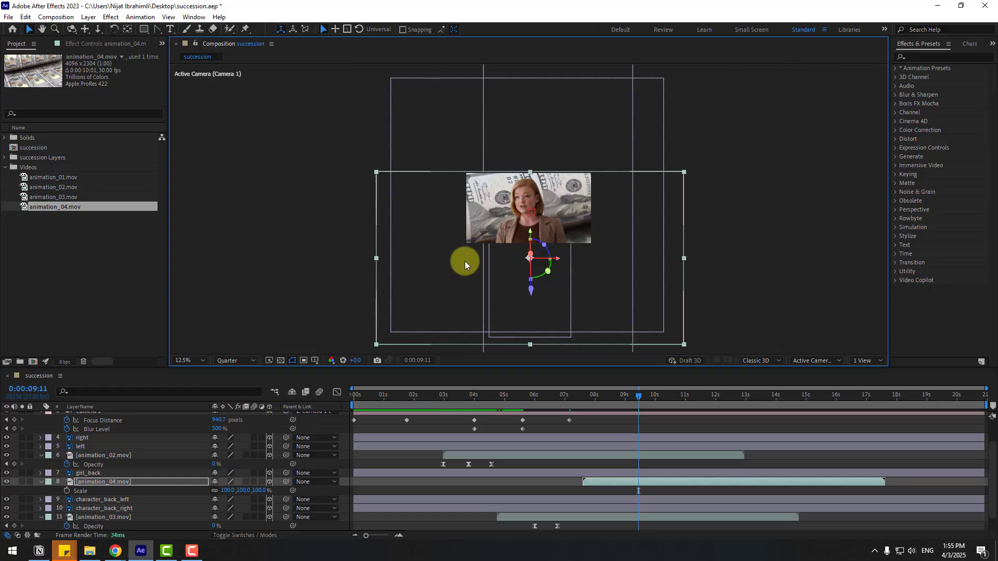
pyautogui.moveTo(222, 493); pyautogui.dragTo(194, 490)
pyautogui.scroll(1, 521, 298)
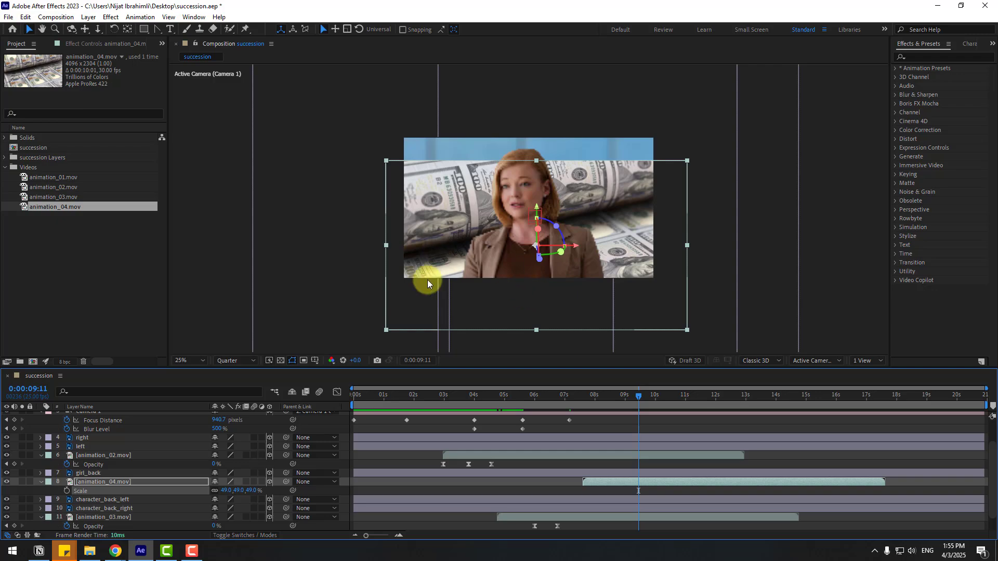
pyautogui.scroll(1, 457, 261)
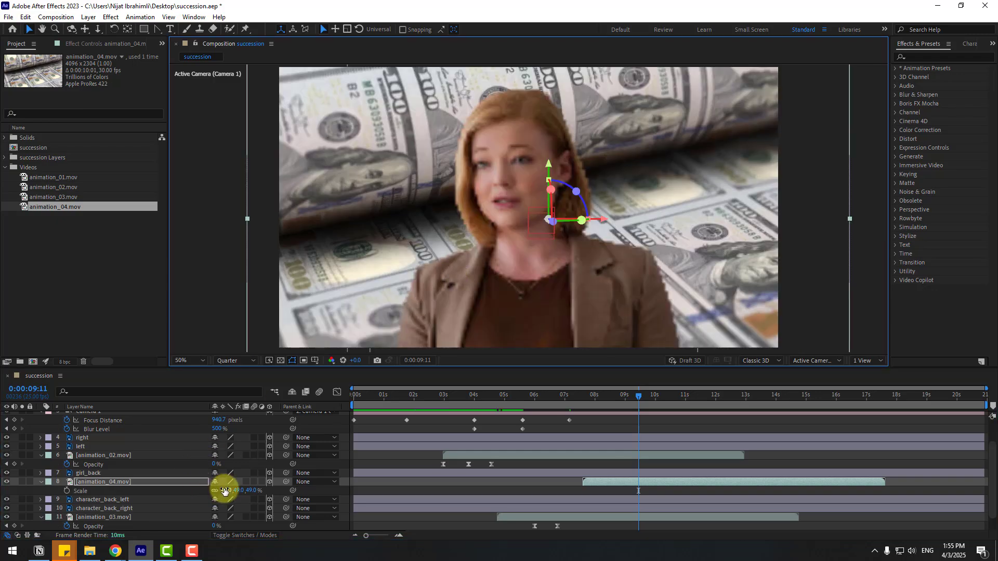
pyautogui.moveTo(225, 491); pyautogui.dragTo(222, 491)
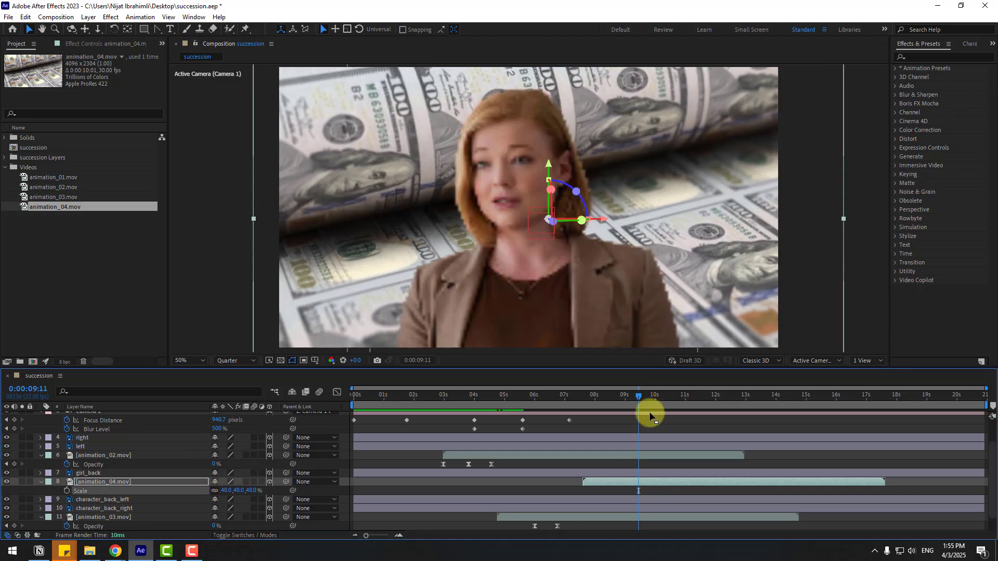
# Shift animation_04.mov earlier in time so it starts at about 0:00:06:19, and check the reveal around the girl.
pyautogui.moveTo(557, 396)
pyautogui.mouseDown()
pyautogui.moveTo(570, 396)
pyautogui.moveTo(536, 406)
pyautogui.moveTo(544, 403)
pyautogui.mouseUp()
pyautogui.moveTo(593, 484); pyautogui.dragTo(549, 476)
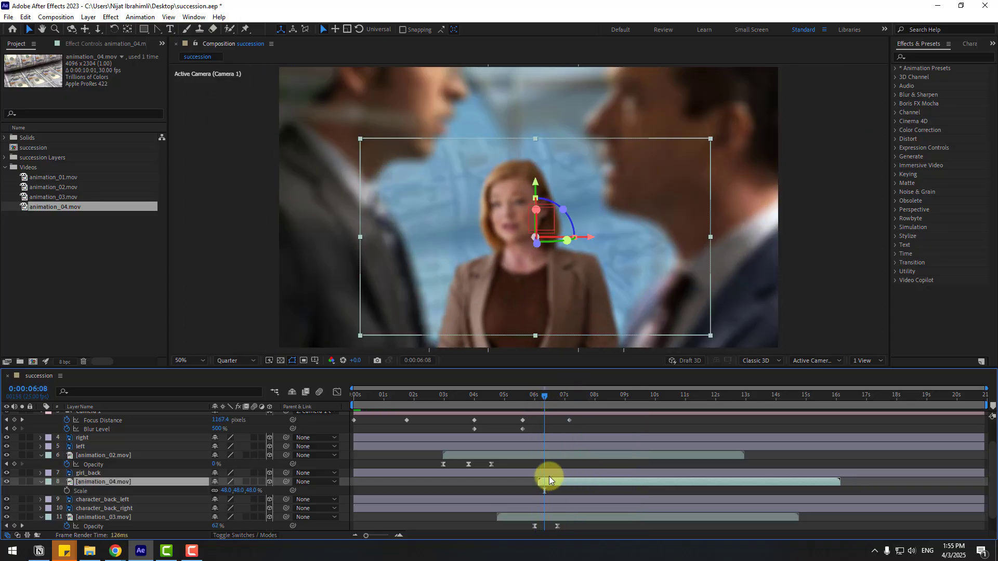
pyautogui.moveTo(528, 398); pyautogui.dragTo(540, 398)
pyautogui.moveTo(552, 482); pyautogui.dragTo(573, 479)
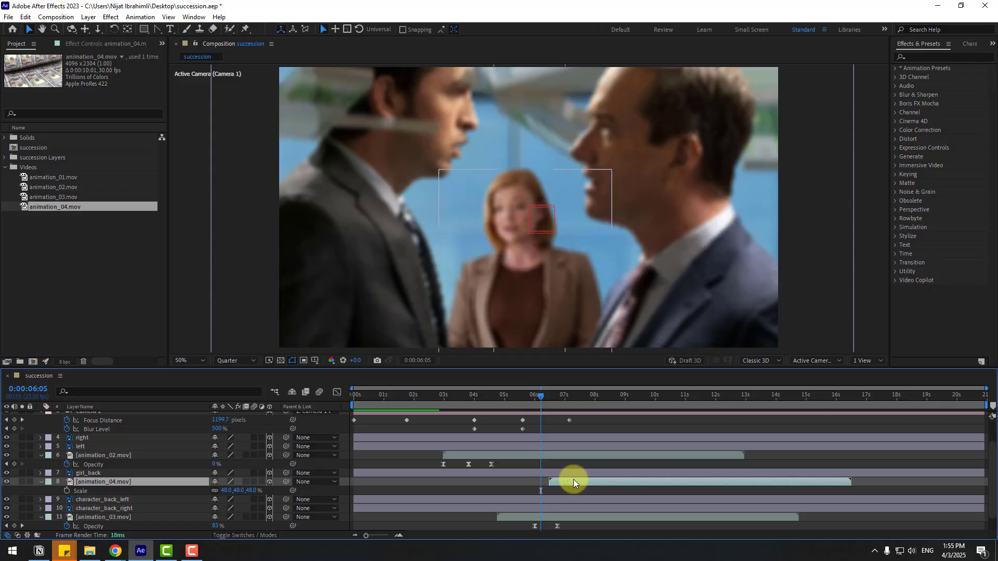
pyautogui.moveTo(539, 391); pyautogui.dragTo(620, 398)
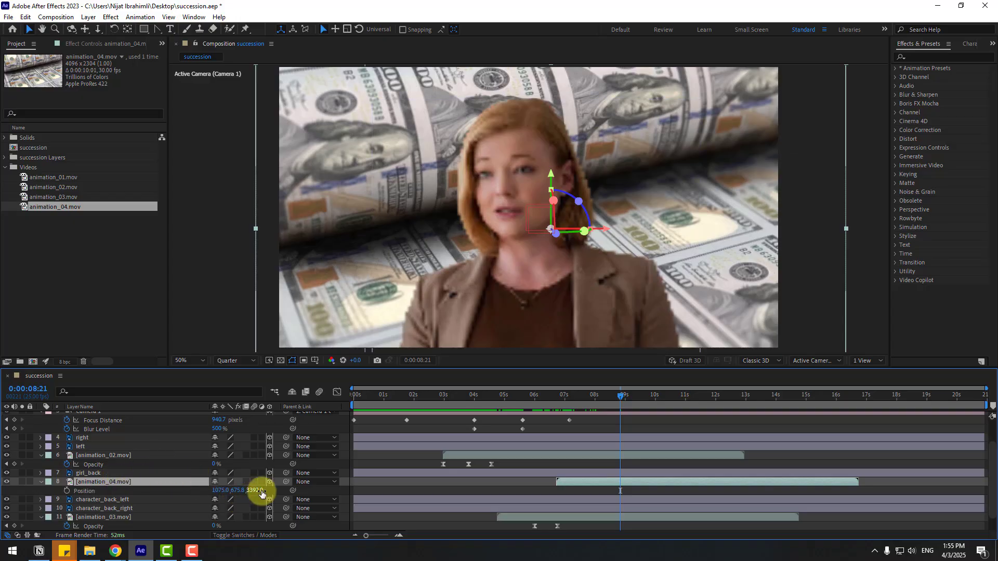
# Push animation_04.mov farther back in Z and set its Scale to 132%.
pyautogui.moveTo(261, 491); pyautogui.dragTo(188, 493)
pyautogui.press('s')
pyautogui.scroll(-1, 183, 488)
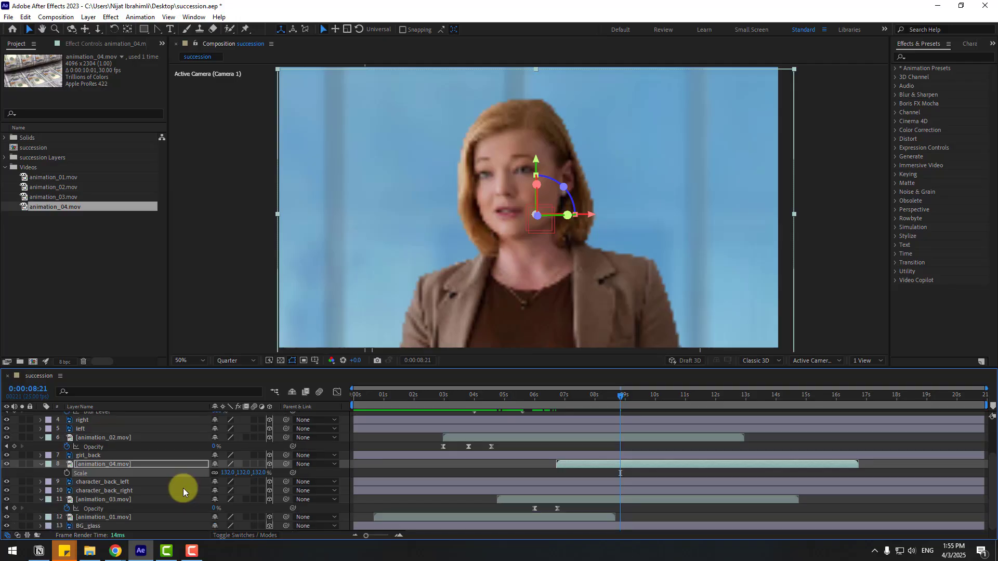
# Move BG_glass farther back in Z, behind animation_04.mov, and check the bills between 7 and 8 seconds.
pyautogui.click(87, 527)
pyautogui.press('p')
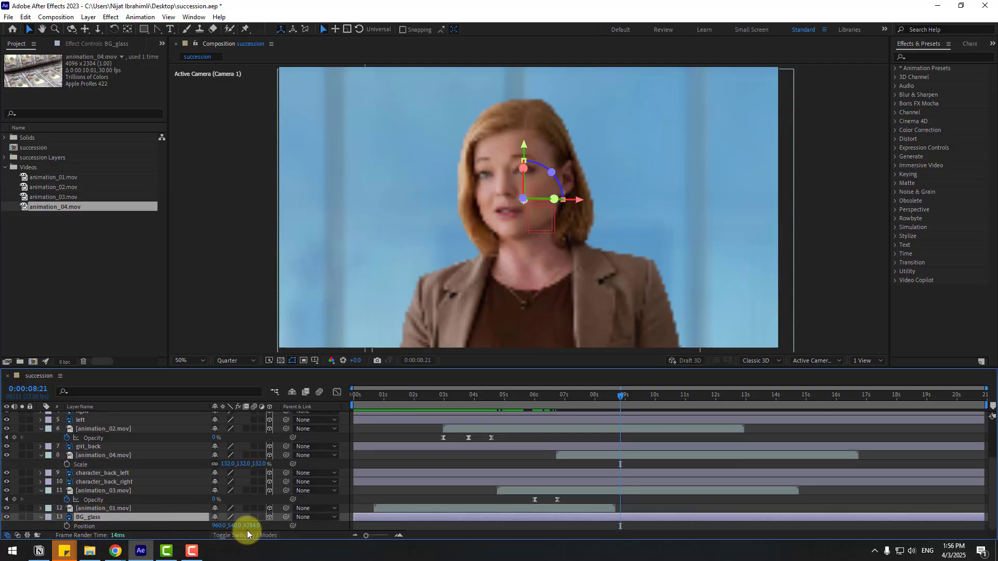
pyautogui.moveTo(260, 526); pyautogui.dragTo(286, 526)
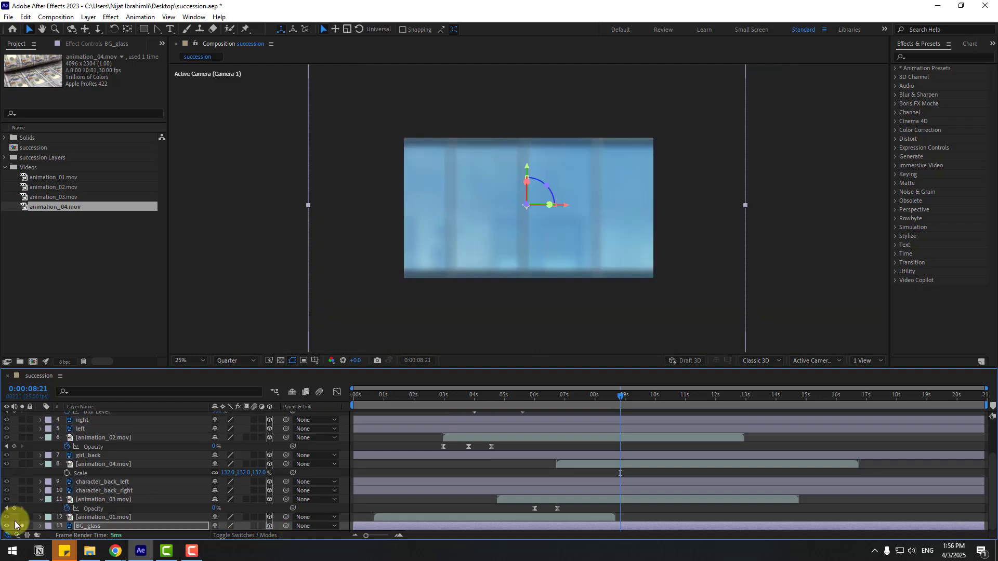
pyautogui.moveTo(567, 396); pyautogui.dragTo(594, 398)
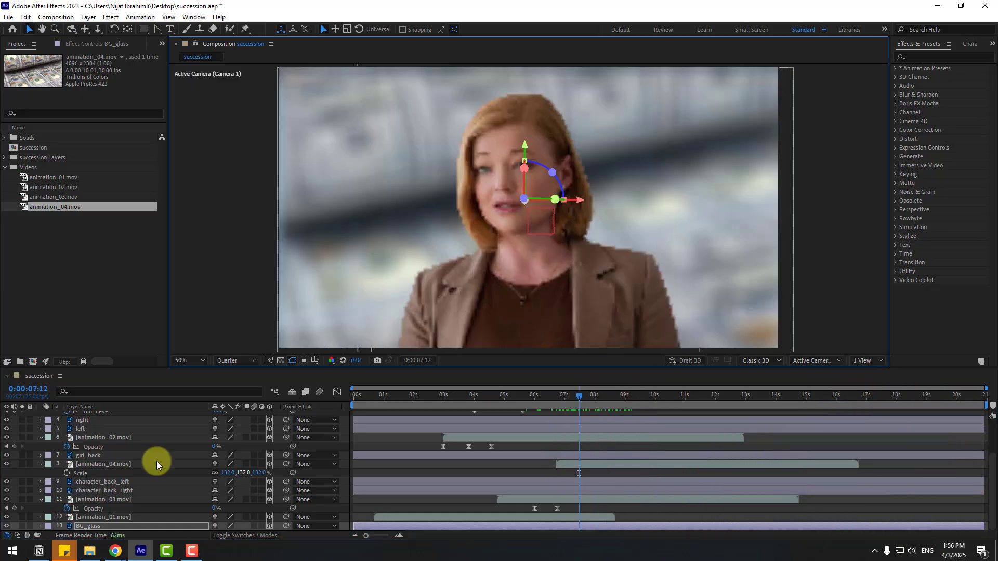
# Collapse the open properties of animation_02.mov, animation_04.mov, animation_03.mov and Camera 1.
pyautogui.click(40, 438)
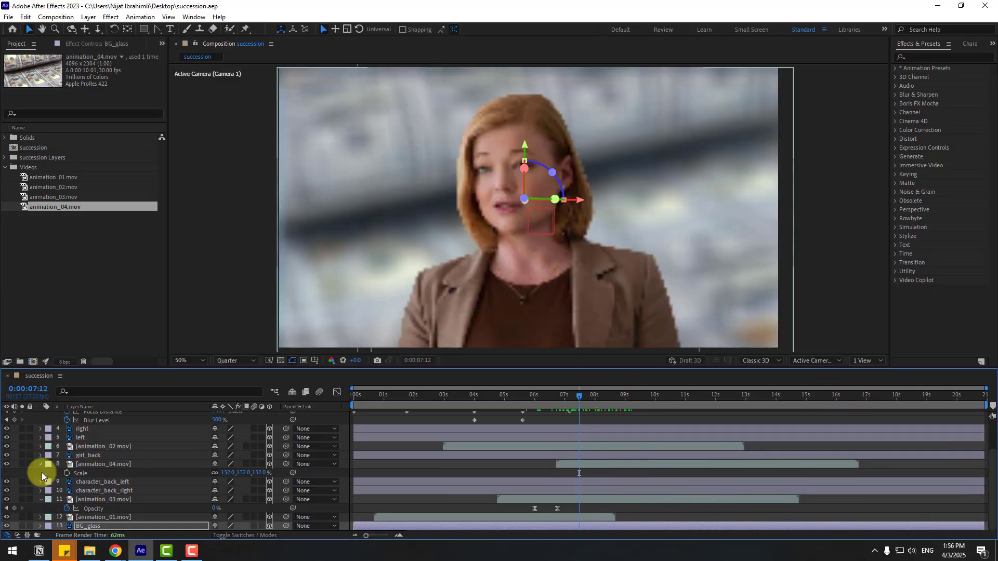
pyautogui.click(42, 466)
pyautogui.click(42, 499)
pyautogui.click(41, 443)
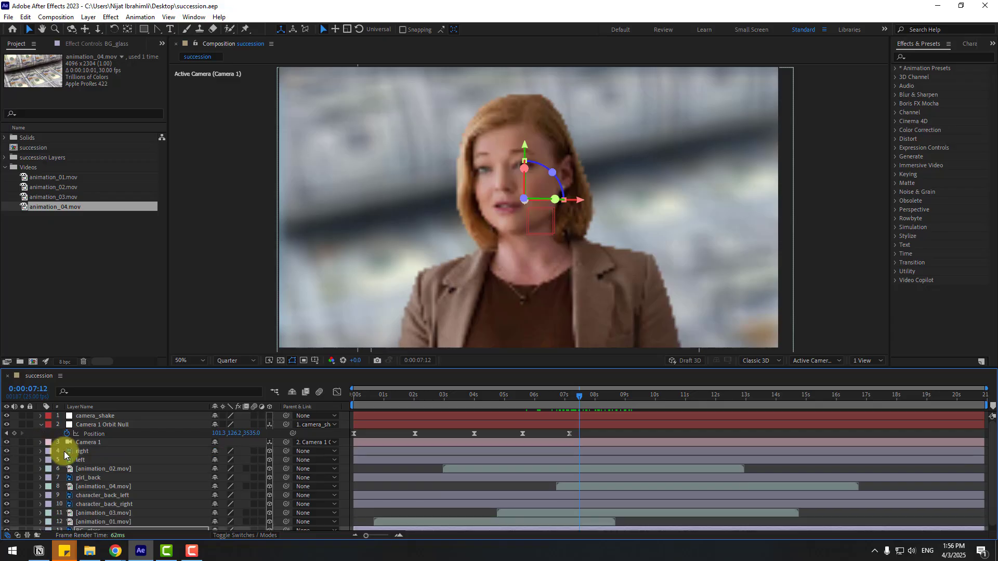
# Curve Camera 1 Orbit Null's motion path by pulling out handles at its keyframes with the Convert Vertex tool, and preview the camera move.
pyautogui.click(108, 425)
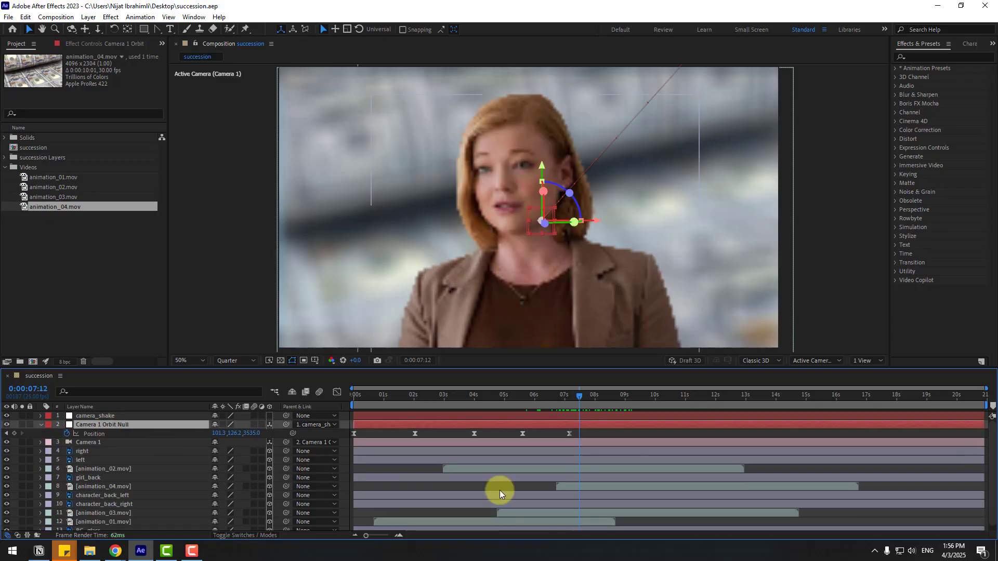
pyautogui.moveTo(423, 400); pyautogui.dragTo(455, 400)
pyautogui.click(213, 89)
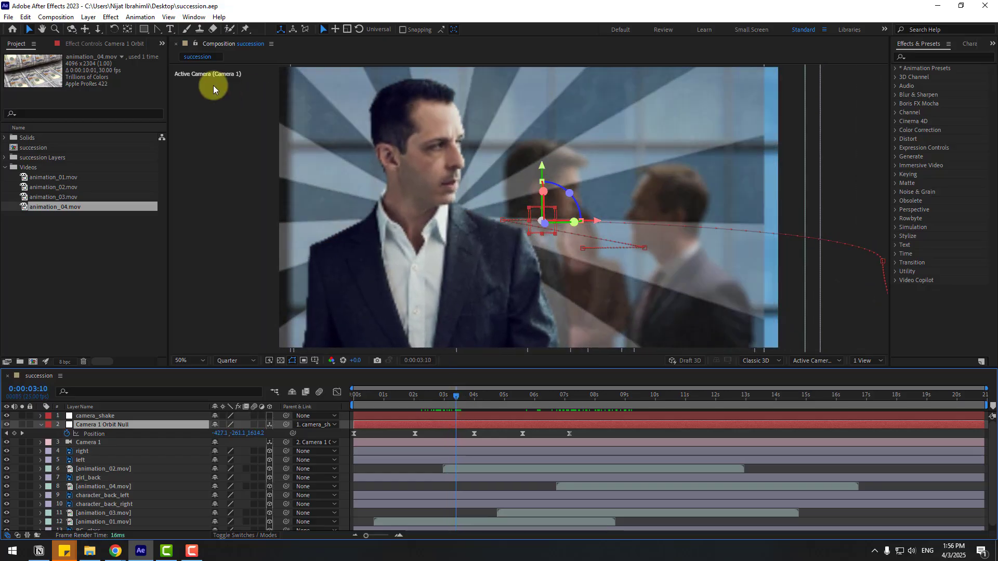
pyautogui.moveTo(158, 29); pyautogui.dragTo(215, 65)
pyautogui.moveTo(505, 223); pyautogui.dragTo(503, 257)
pyautogui.moveTo(413, 406); pyautogui.dragTo(520, 395)
pyautogui.moveTo(544, 223); pyautogui.dragTo(553, 235)
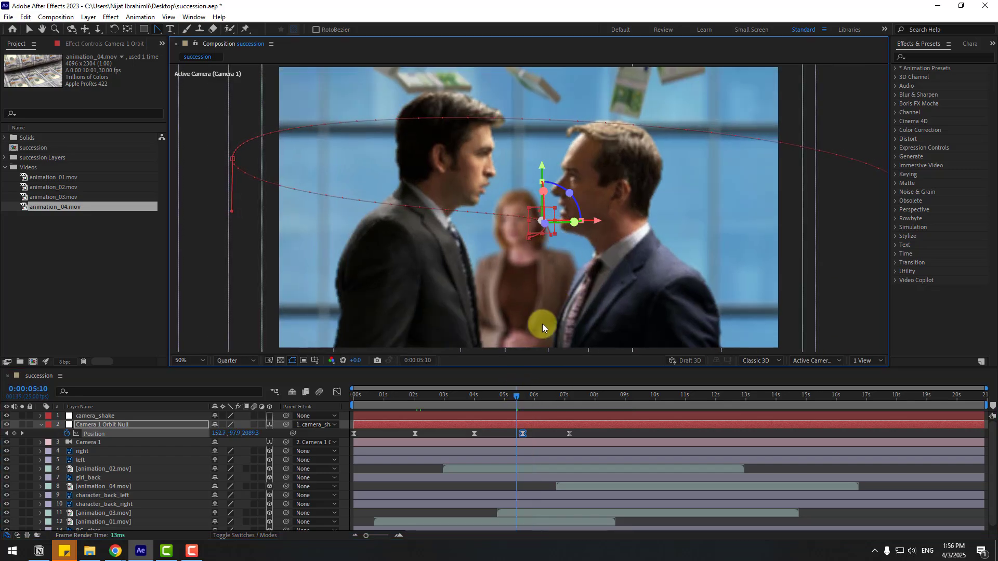
pyautogui.press('space')
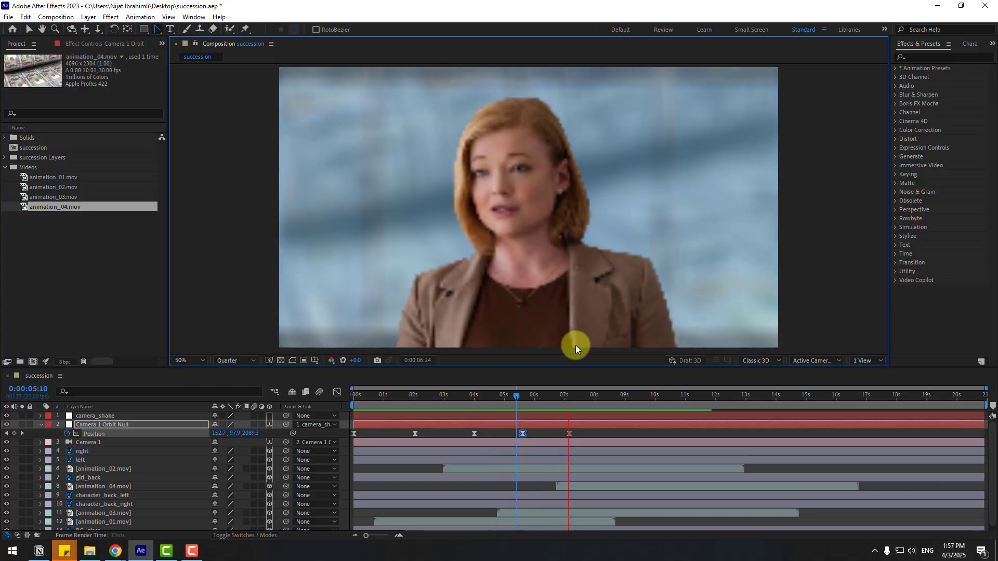
pyautogui.press('space')
# Set BG_glass's Scale to 876% at 0:00:00:00 so it fills the frame edges, and check it at 0:00:07:02.
pyautogui.scroll(-1, 132, 513)
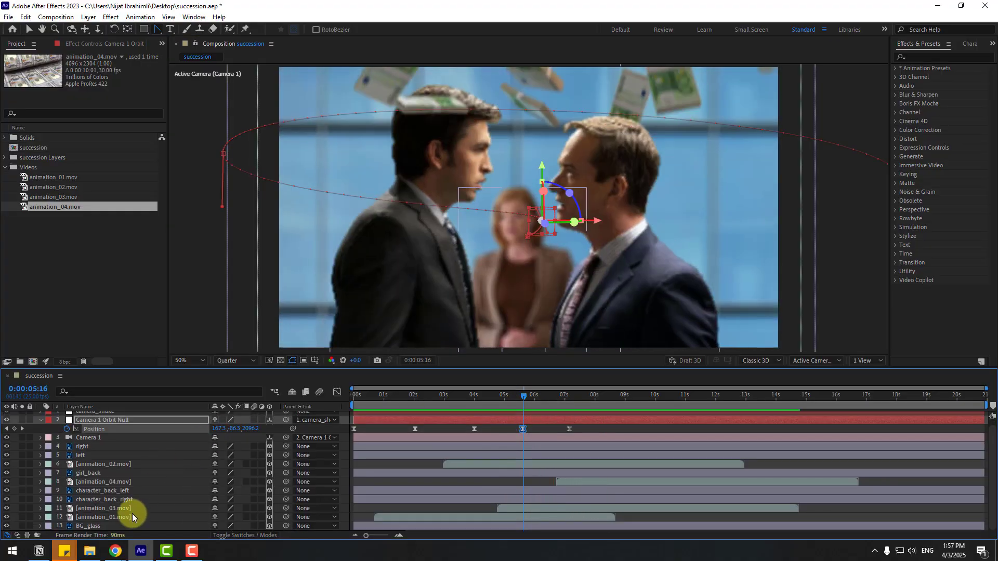
pyautogui.click(86, 526)
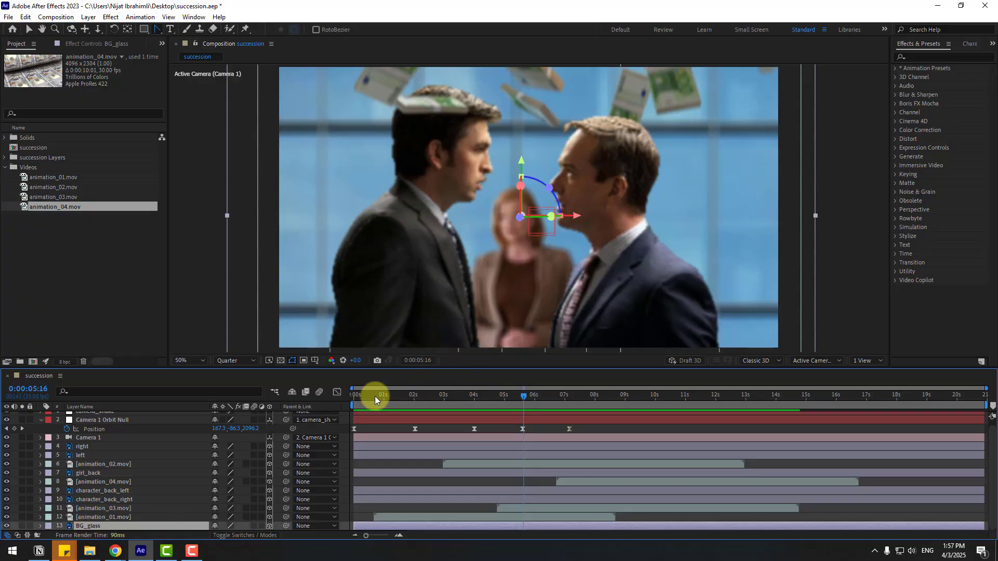
pyautogui.press('Home')
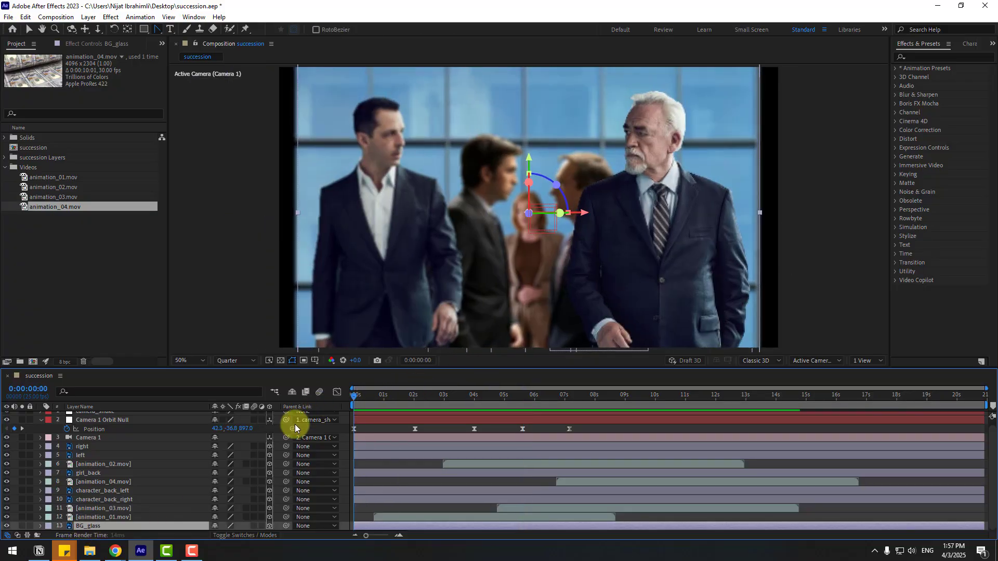
pyautogui.press('s')
pyautogui.moveTo(229, 526); pyautogui.dragTo(534, 463)
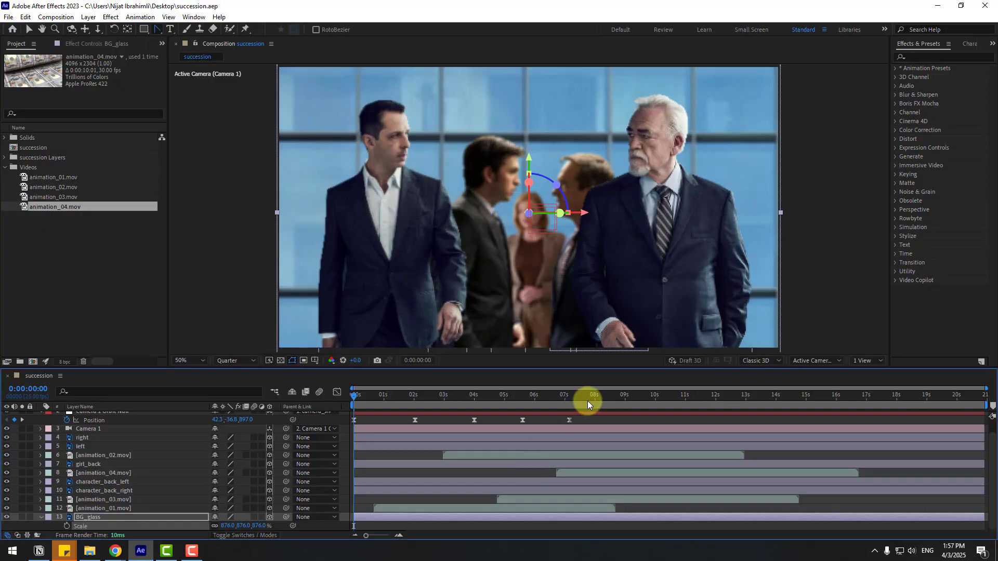
pyautogui.moveTo(588, 400)
pyautogui.mouseDown()
pyautogui.moveTo(608, 401)
pyautogui.moveTo(559, 404)
pyautogui.moveTo(577, 402)
pyautogui.mouseUp()
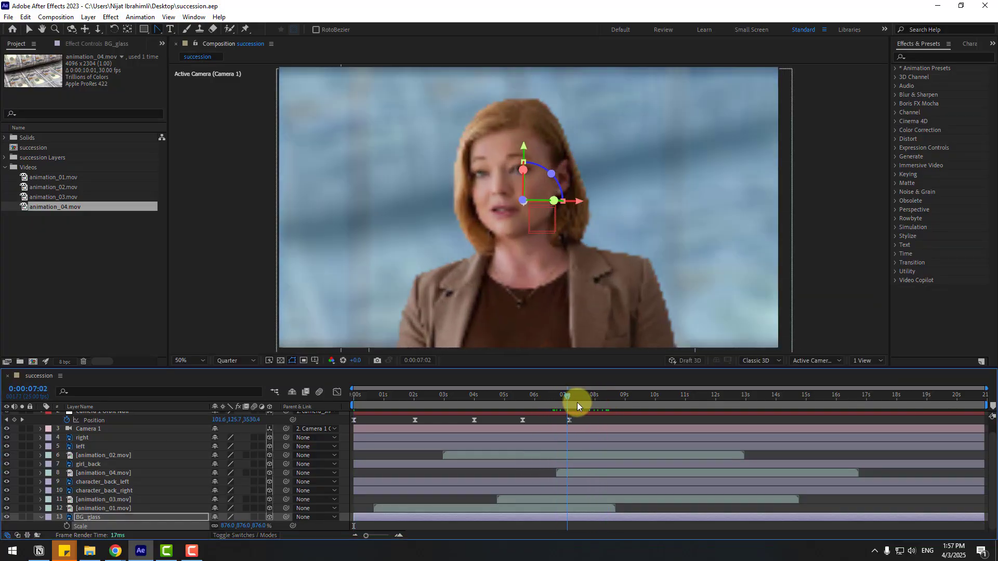